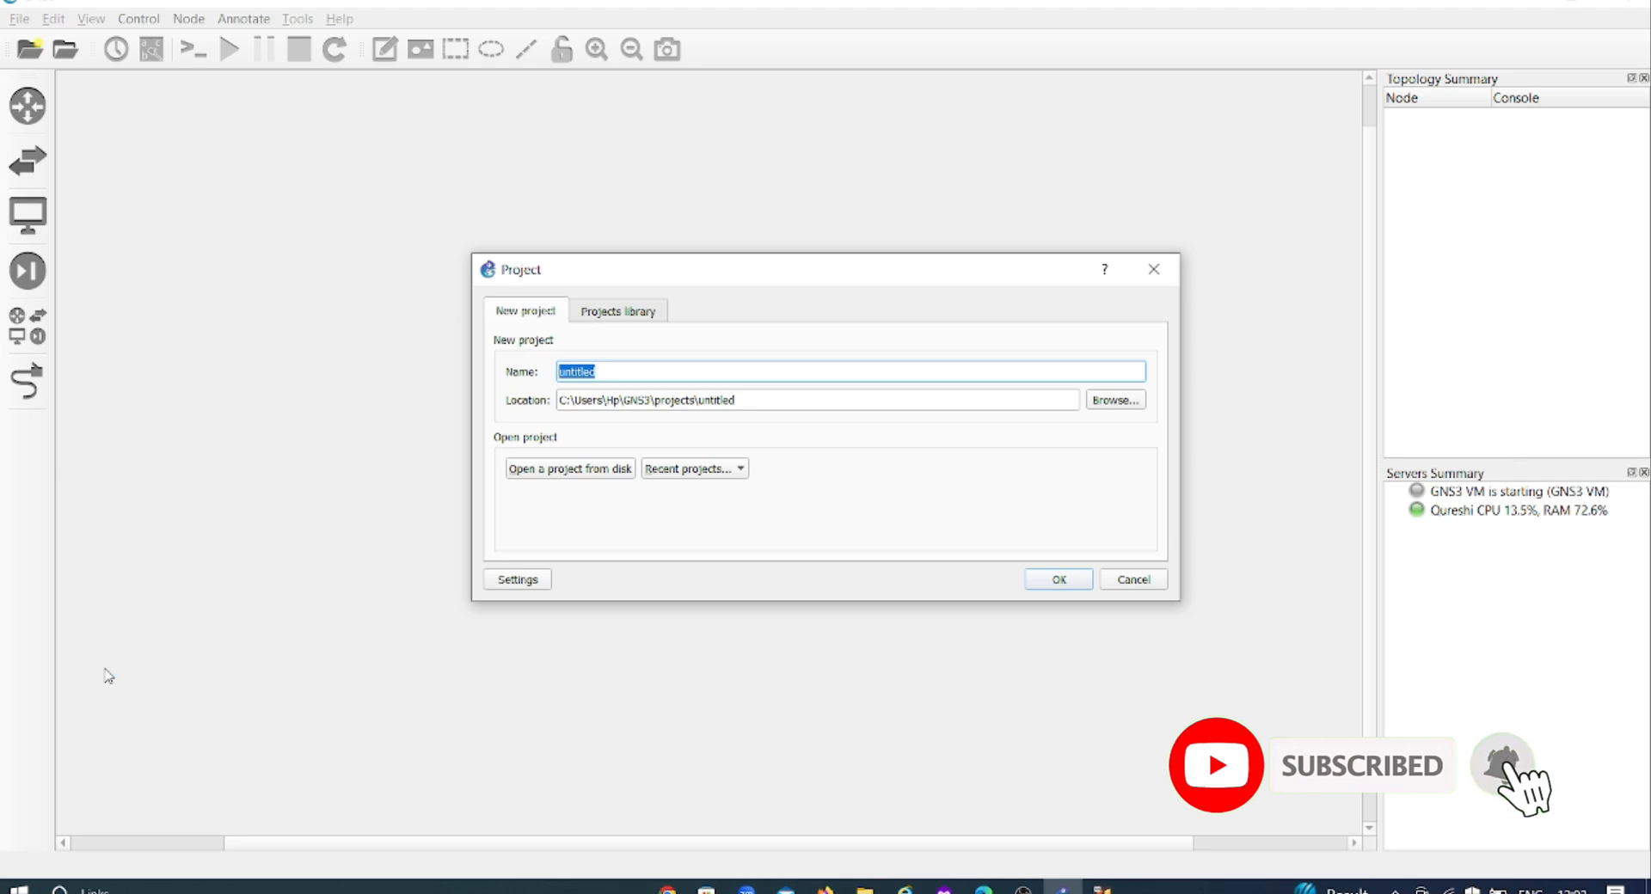
Name the new project TelnetPasswordLab.
type("Telnet")
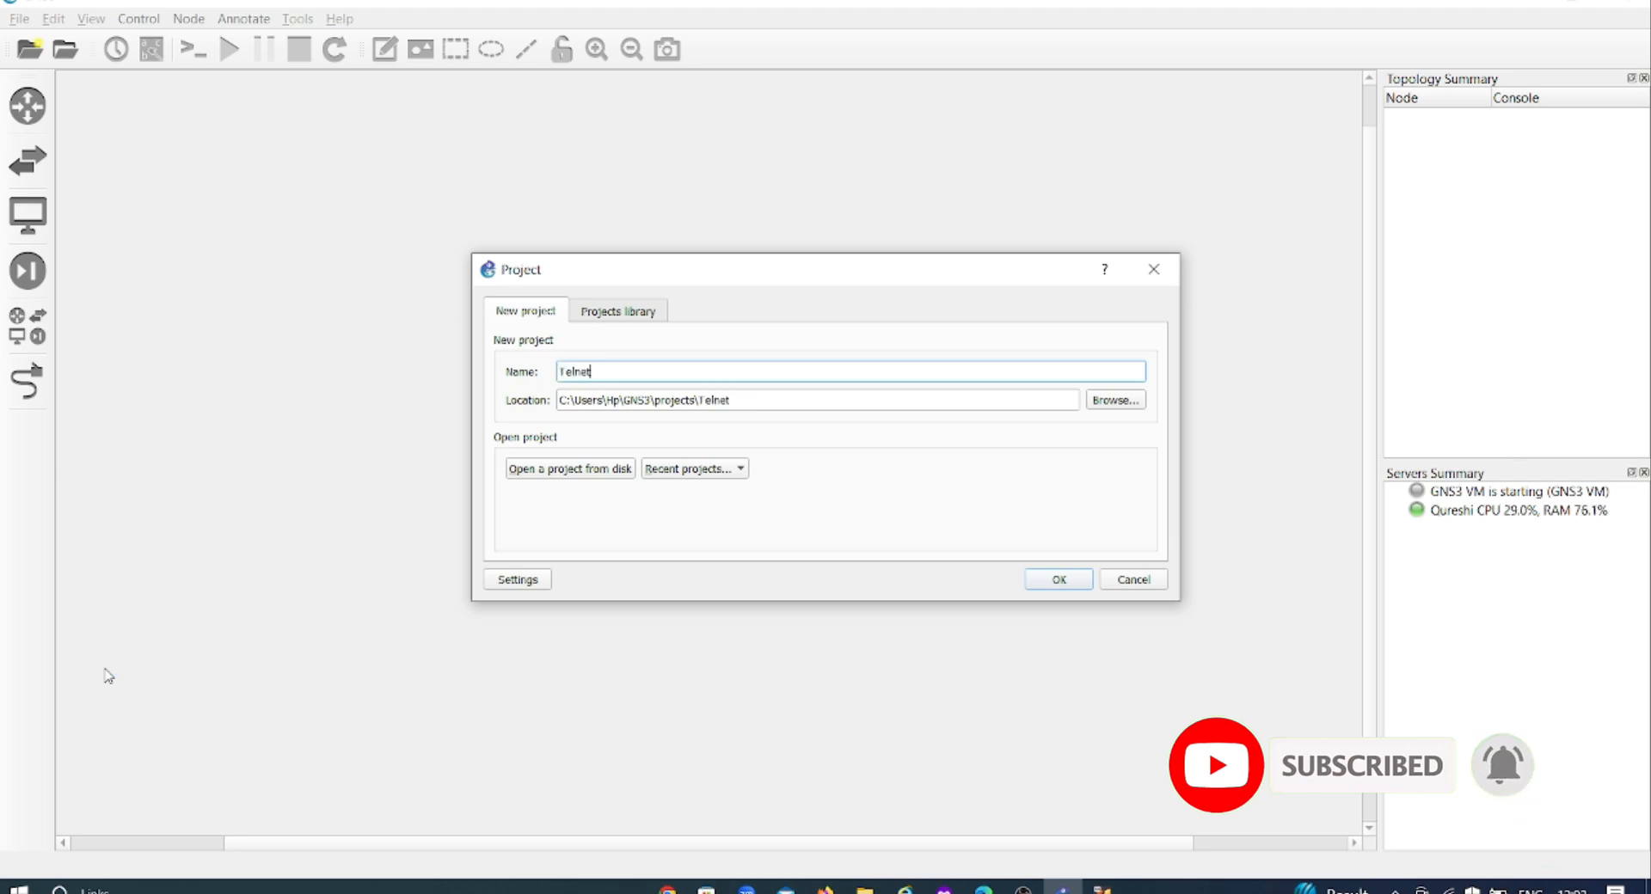
type("Password")
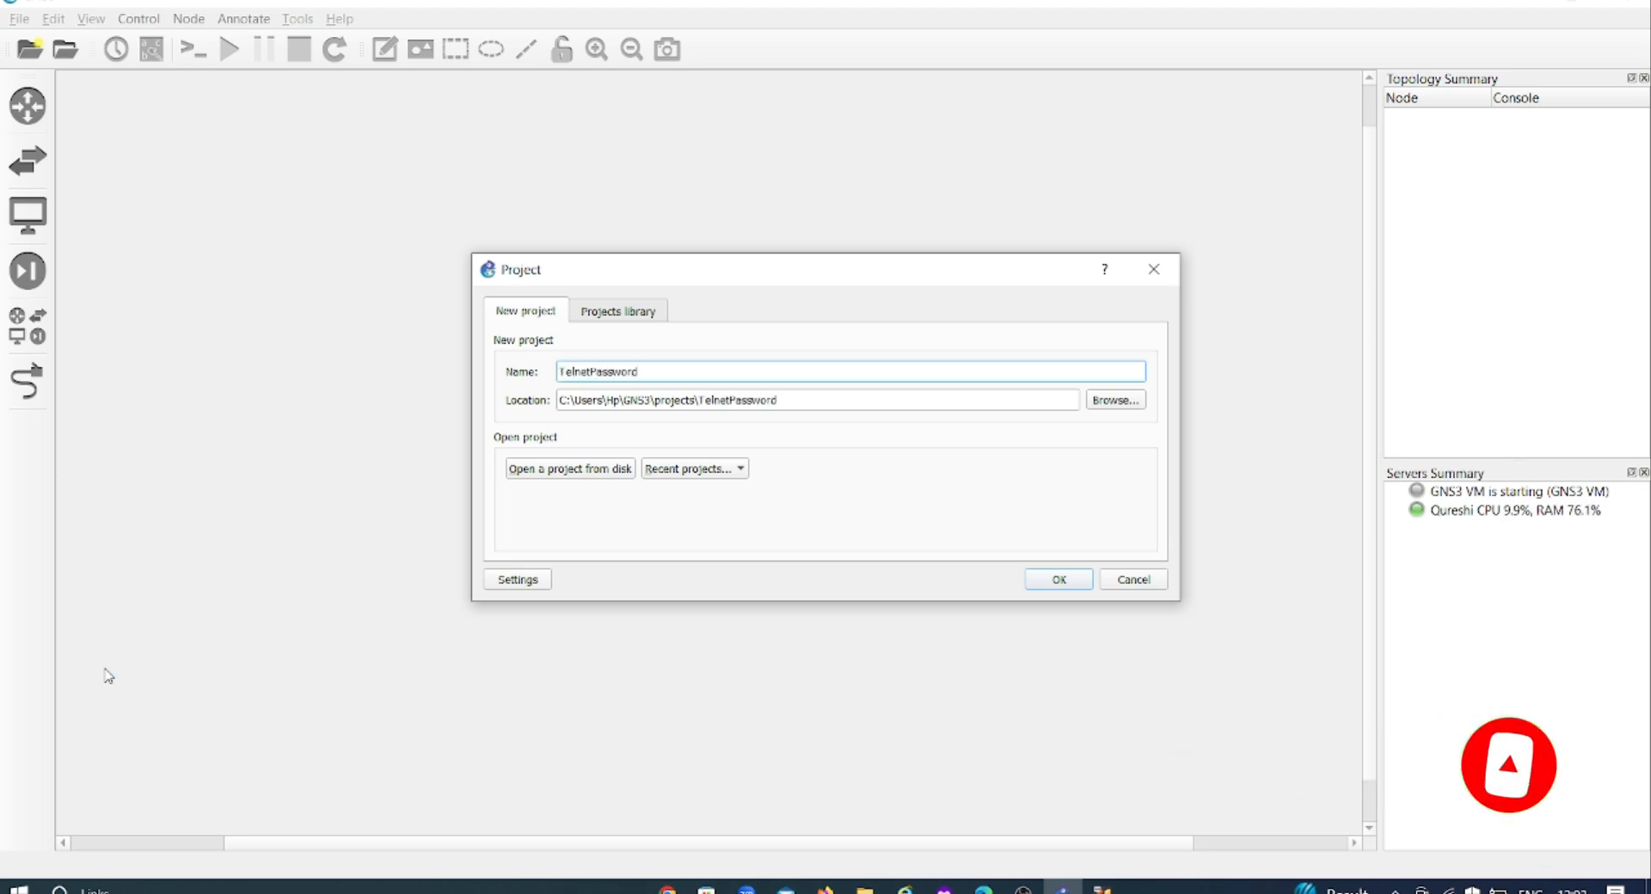
type("Lab")
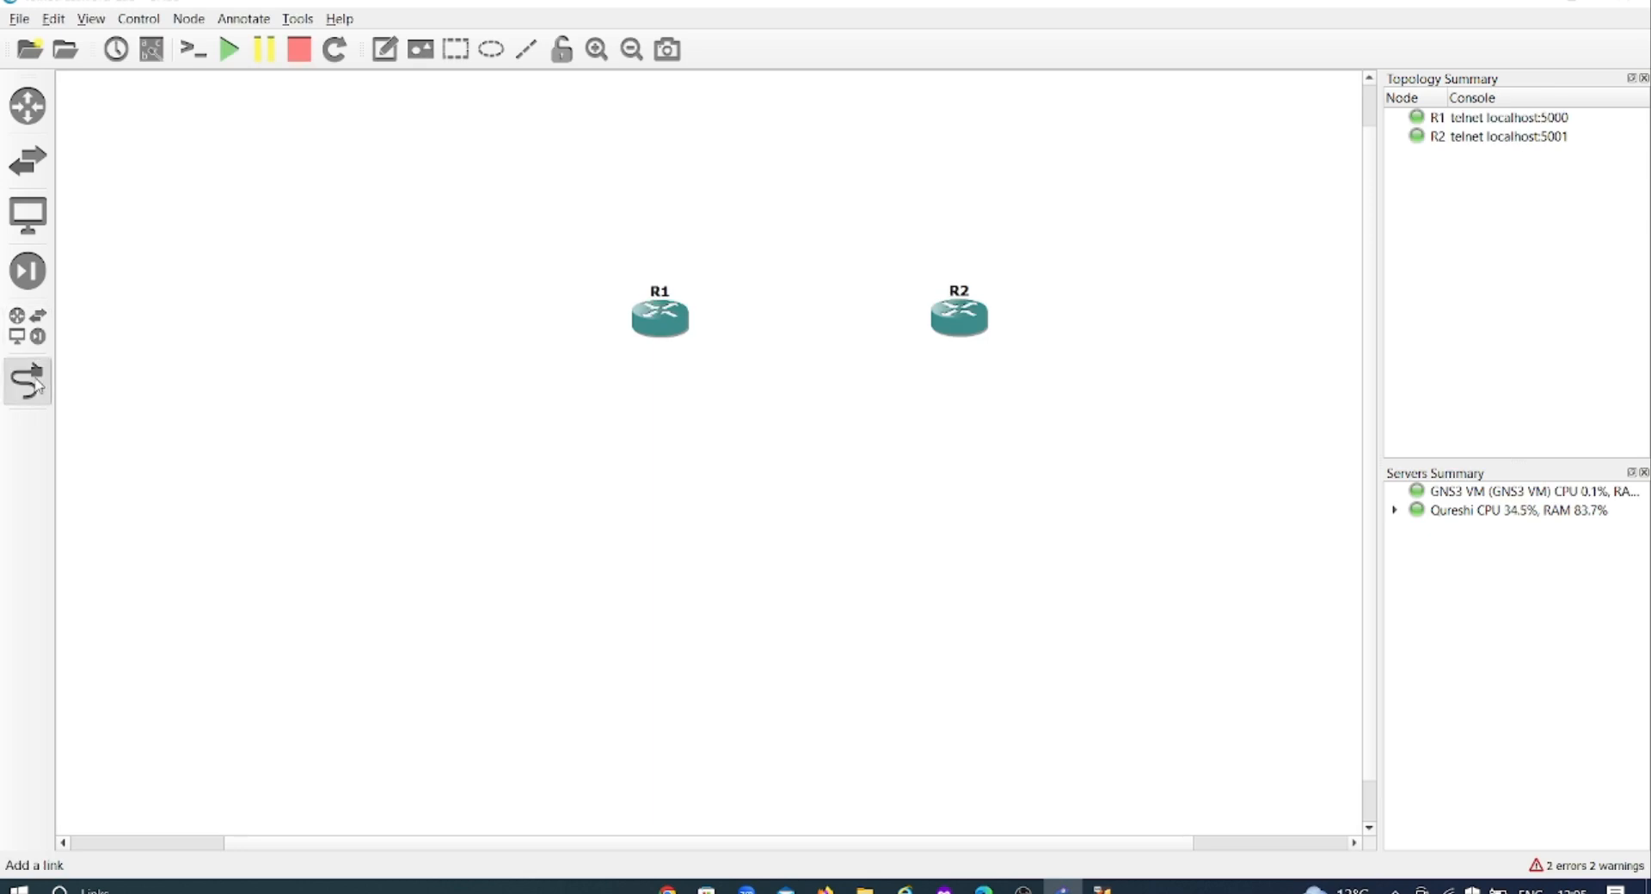
Link R1's FastEthernet0/0 interface to R2's FastEthernet0/0 interface, then leave link mode.
left_click(28, 381)
left_click(662, 321)
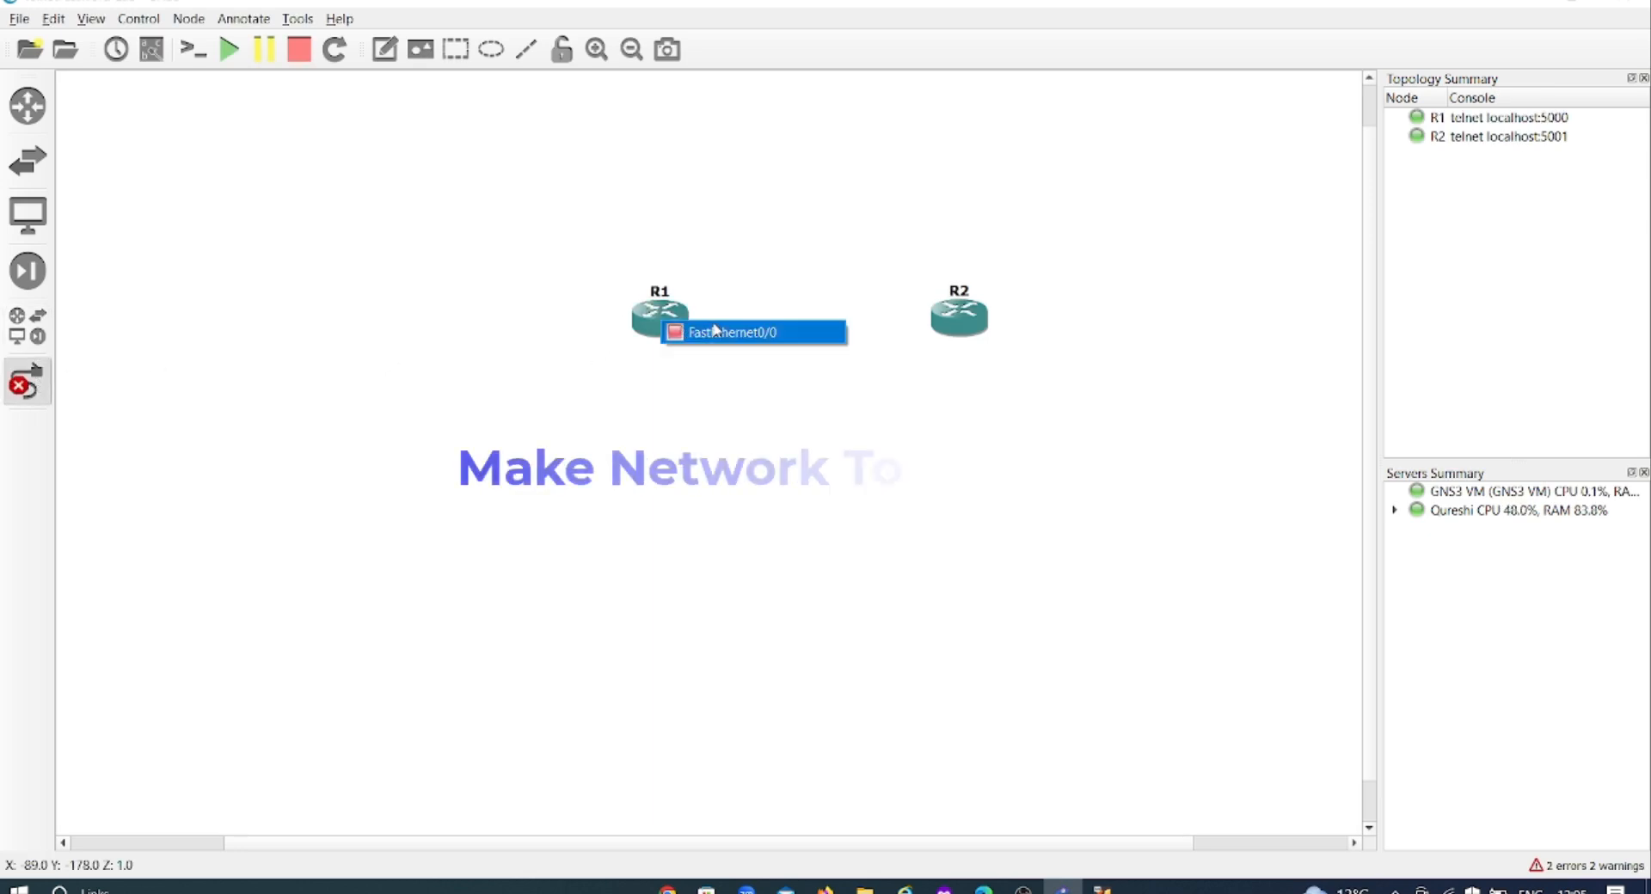
left_click(714, 332)
left_click(965, 322)
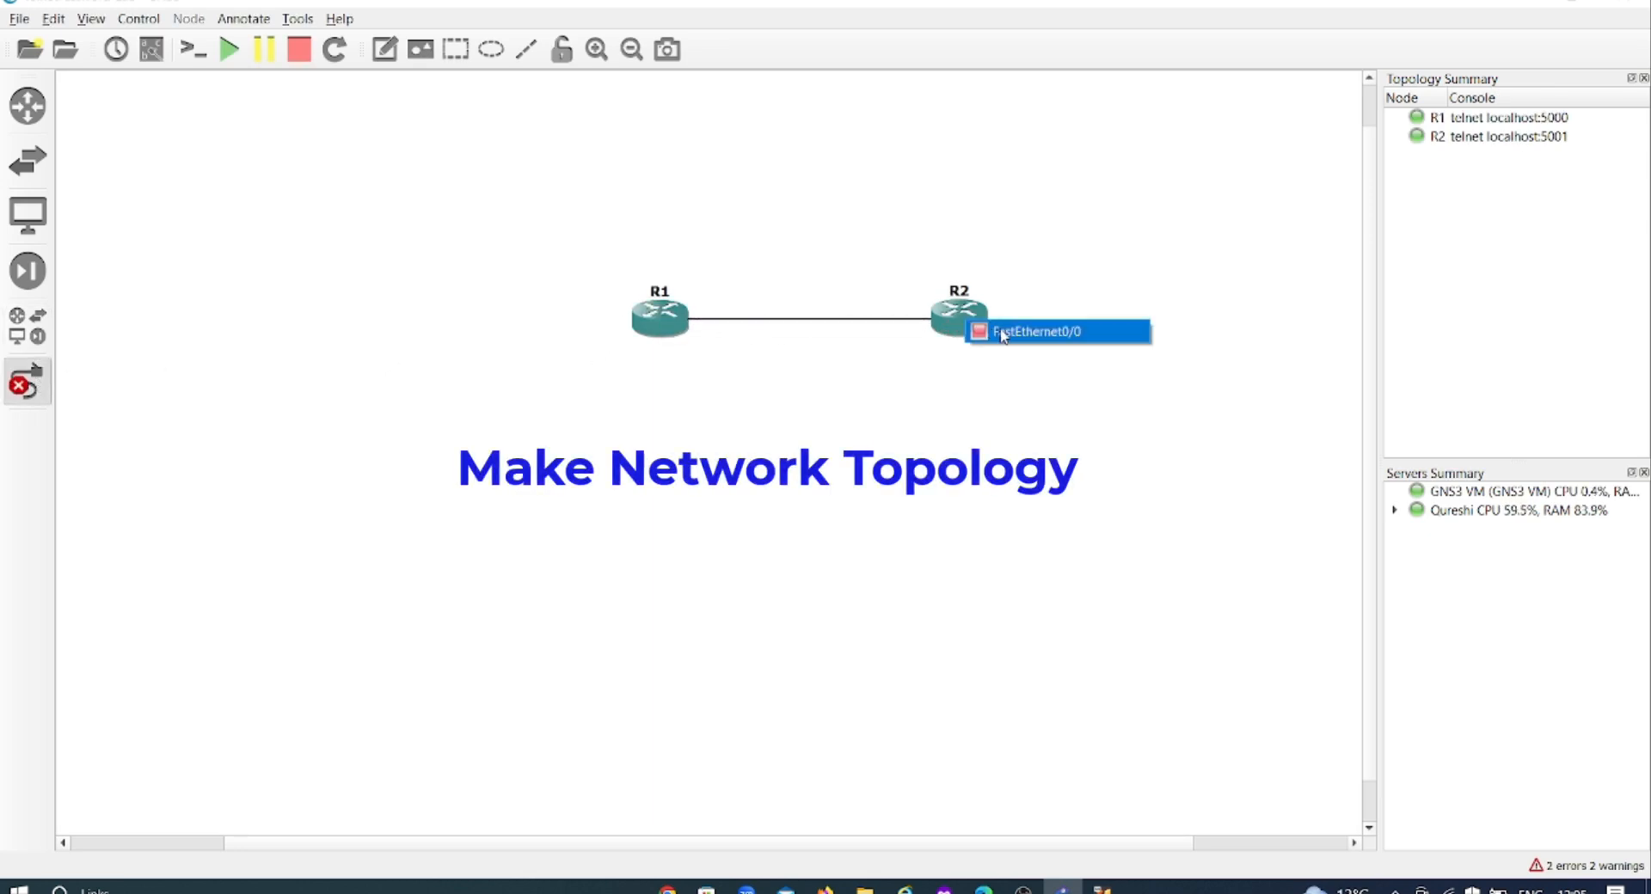
left_click(1003, 332)
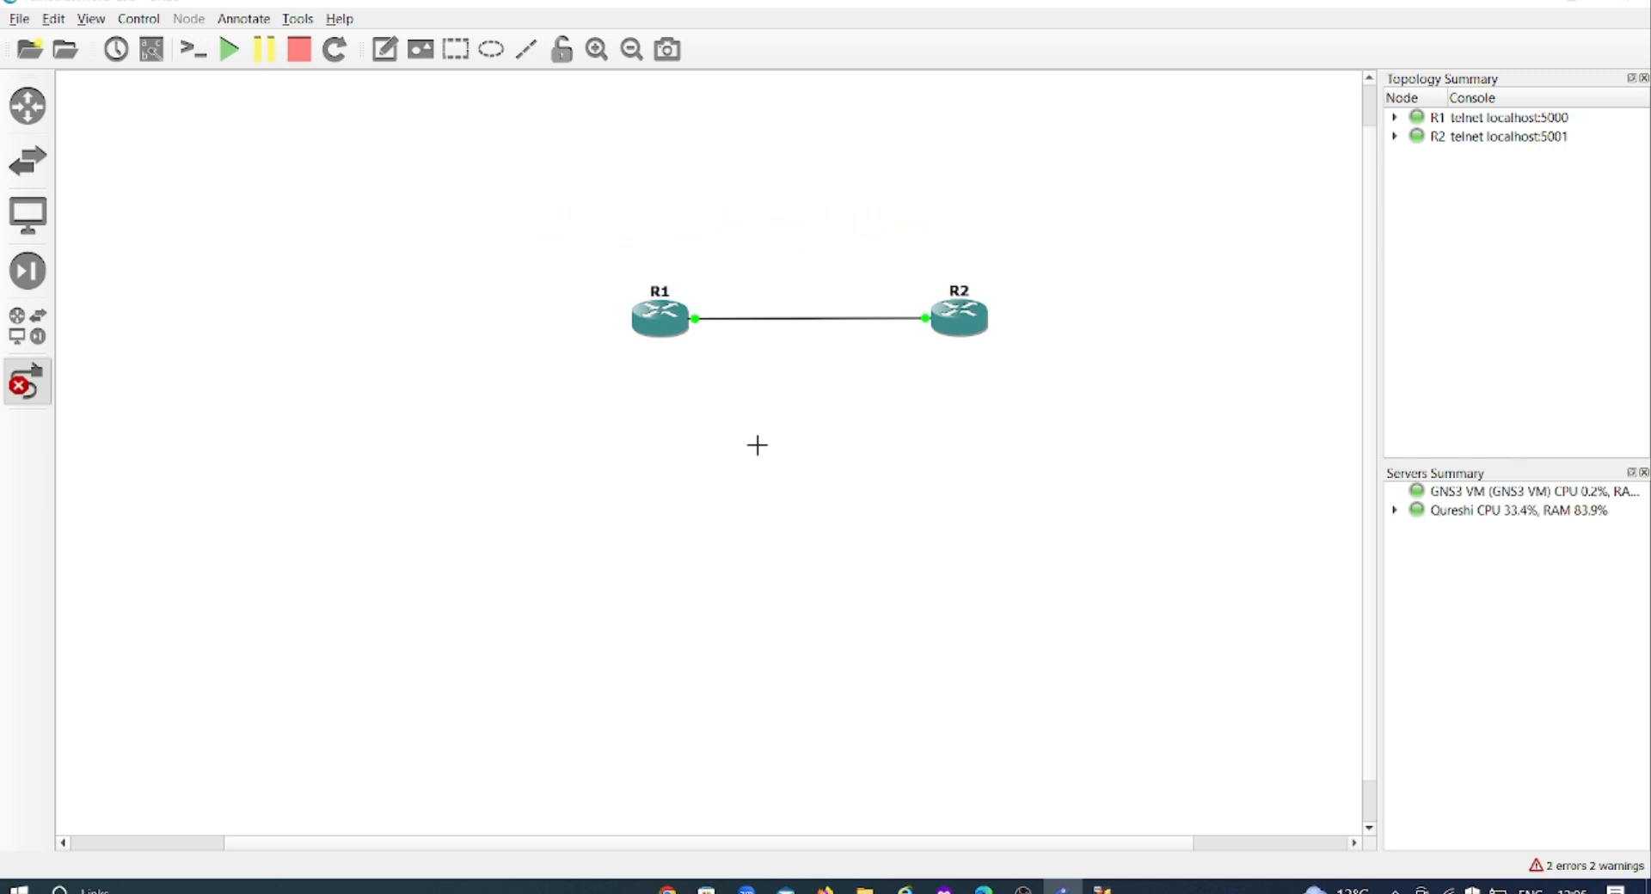
left_click(27, 383)
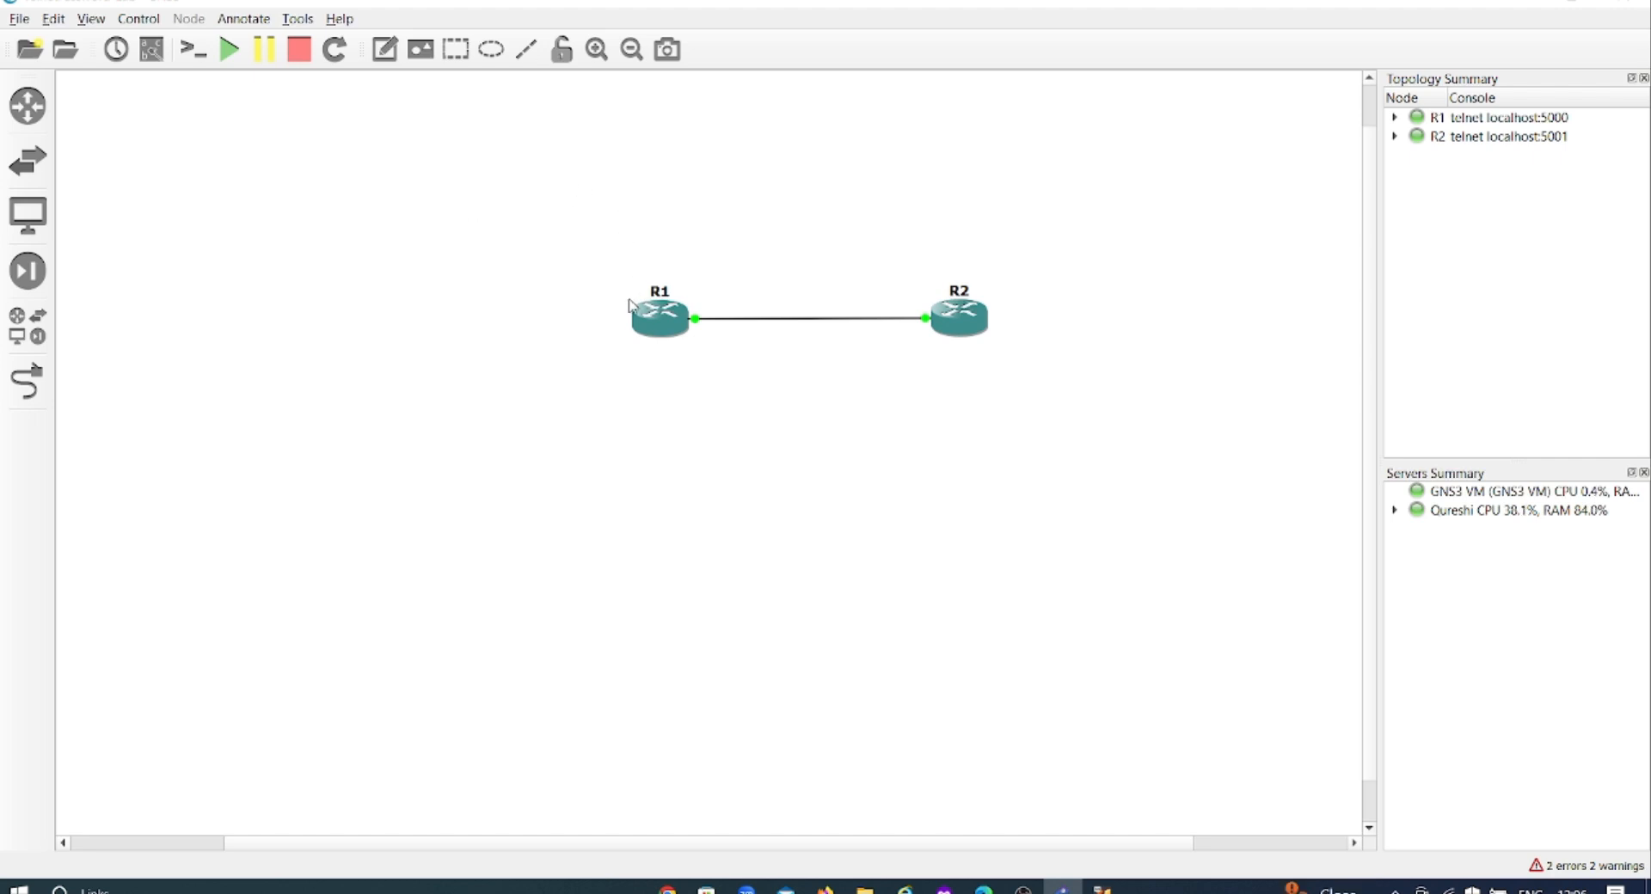
Open the consoles of both routers, bring up R1's command prompt, and put the console window away.
left_click(178, 53)
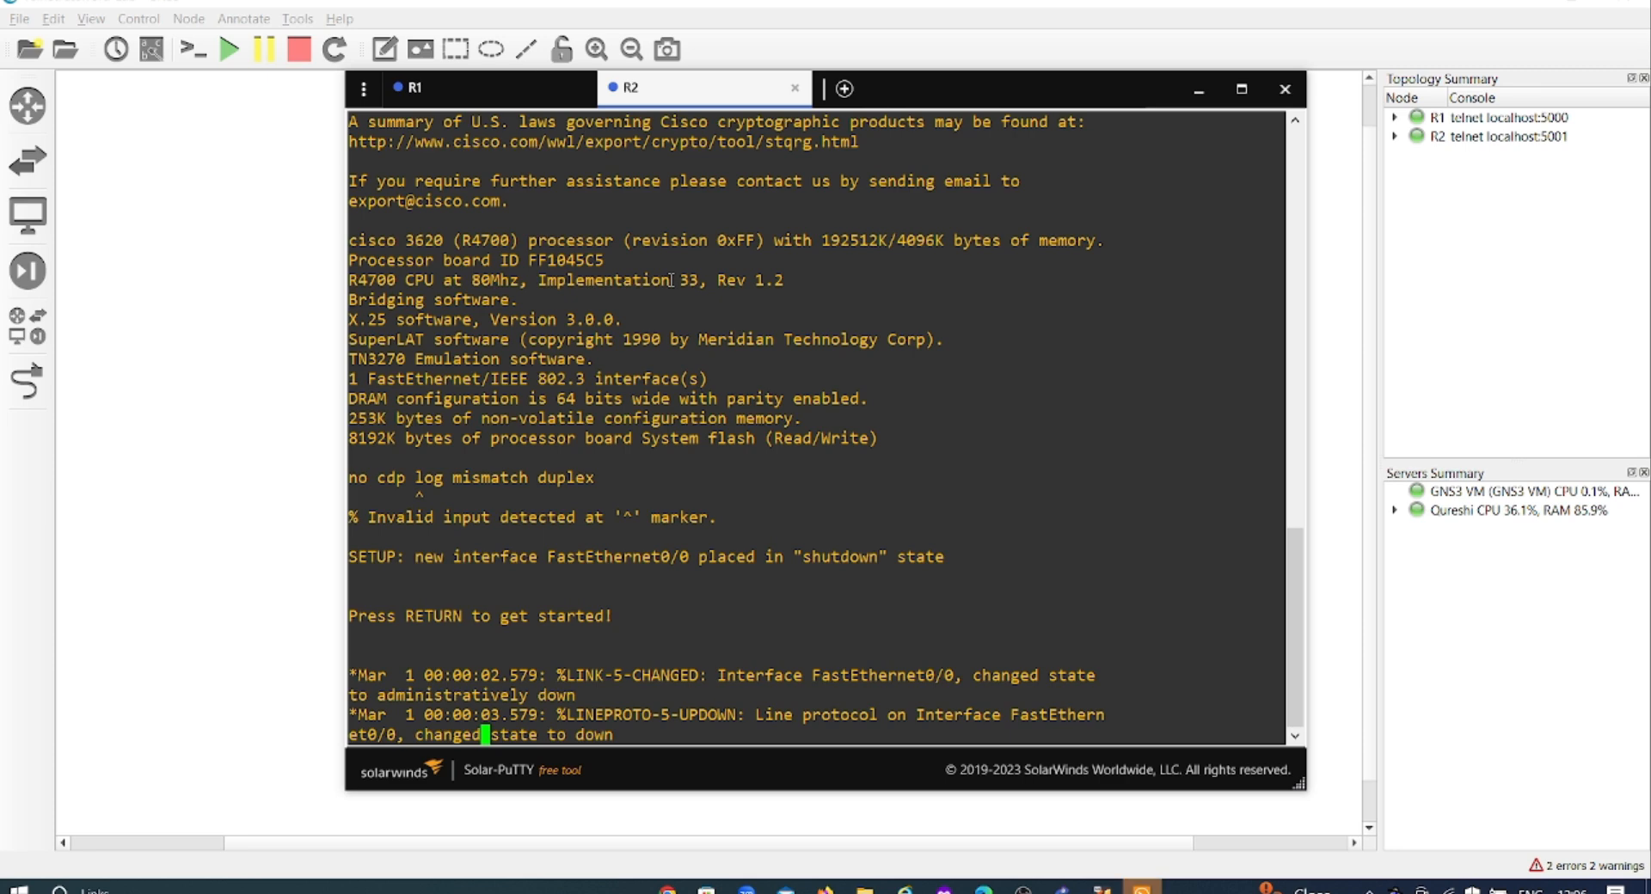
left_click(516, 87)
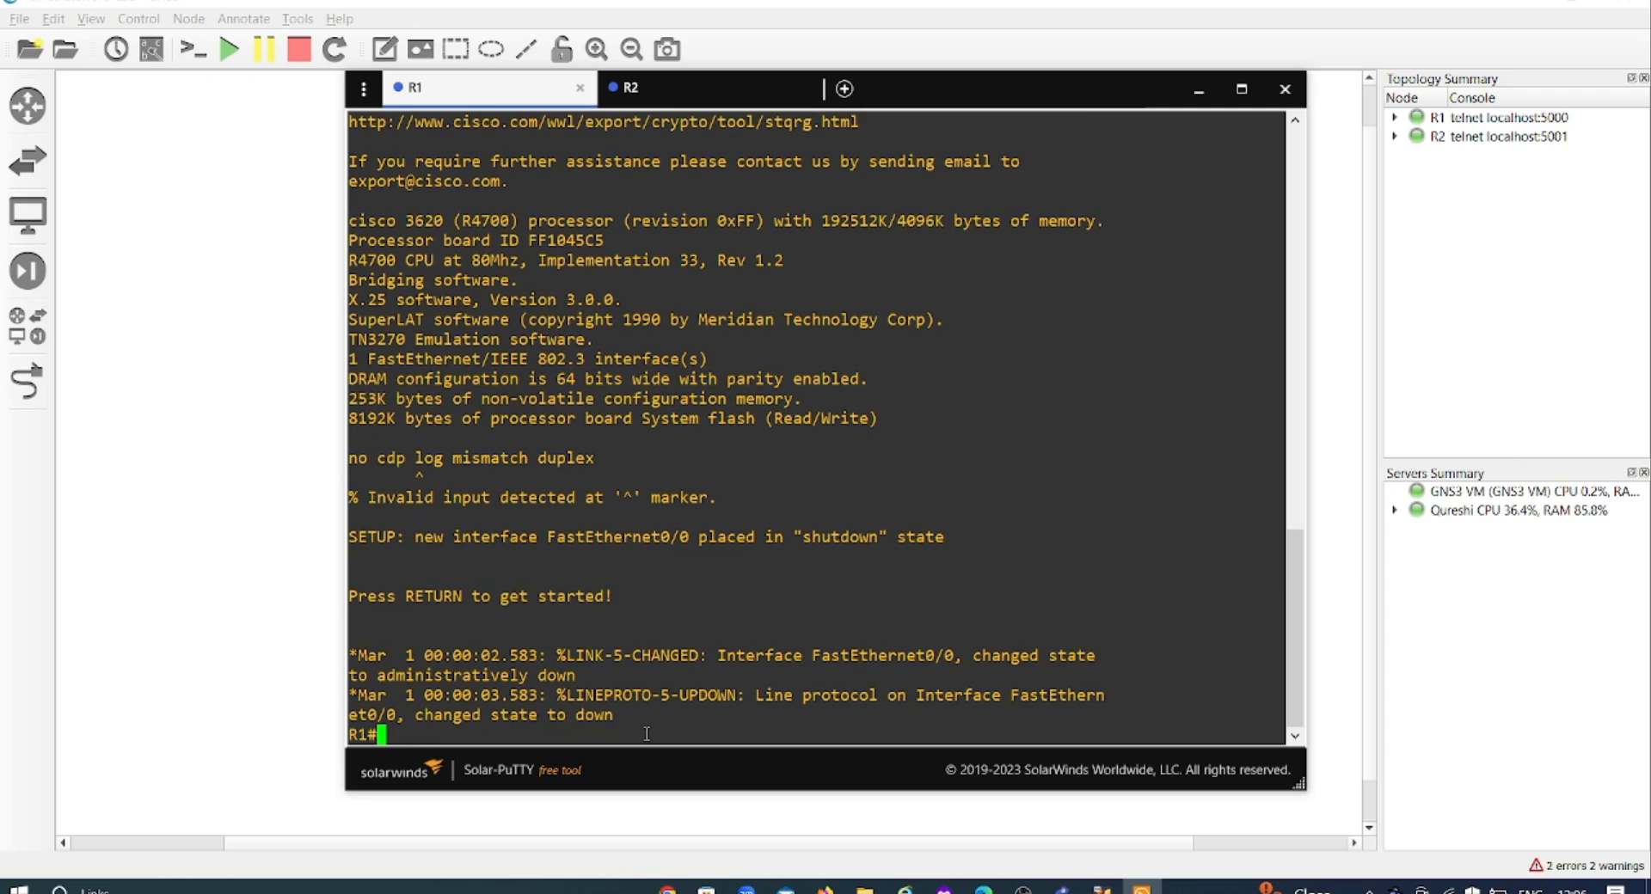
left_click(1198, 88)
Add the text notes 192.168.1.1 above R1 and 192.168.1.2 above R2, adjusting the second note's position.
left_click(384, 49)
left_click(685, 258)
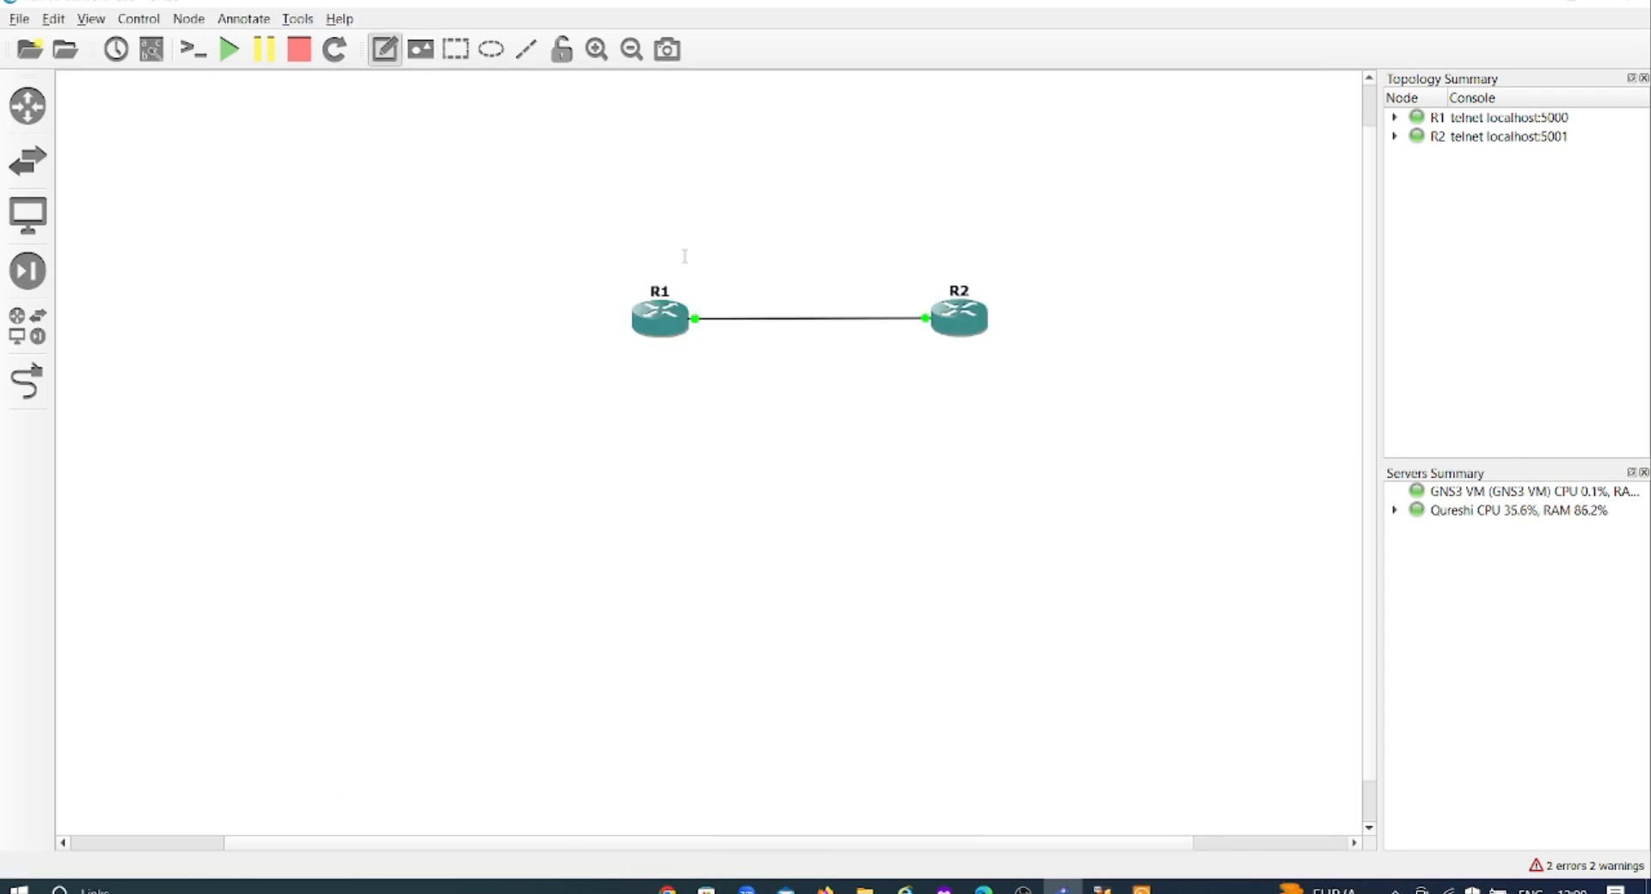
type("192.168.1.1")
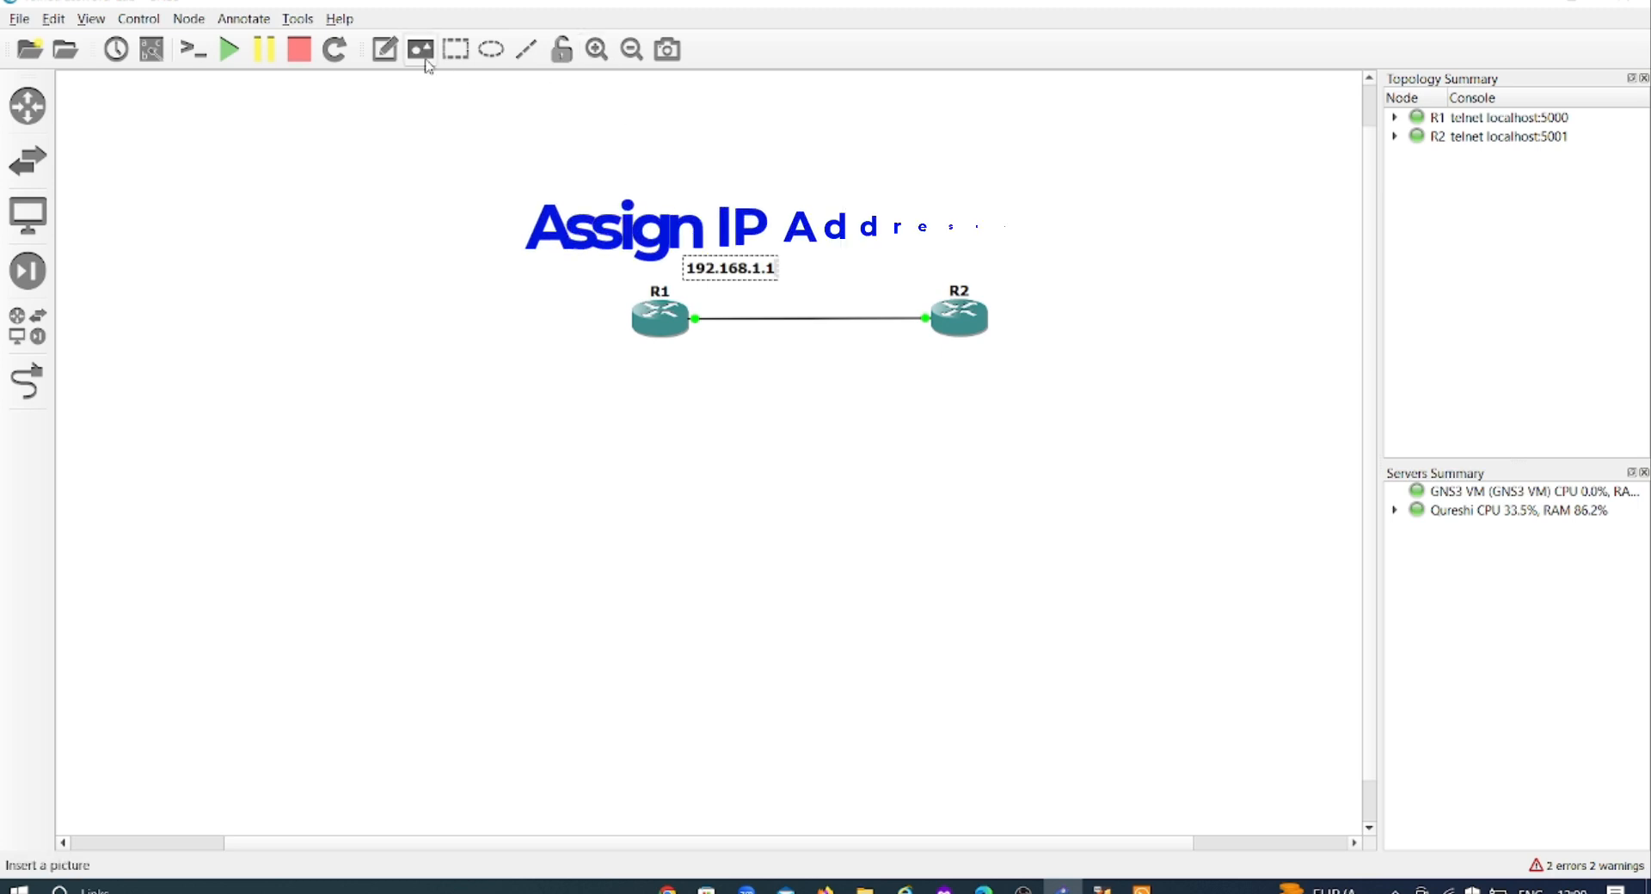
left_click(385, 50)
left_click(885, 263)
type("192.168.1.2")
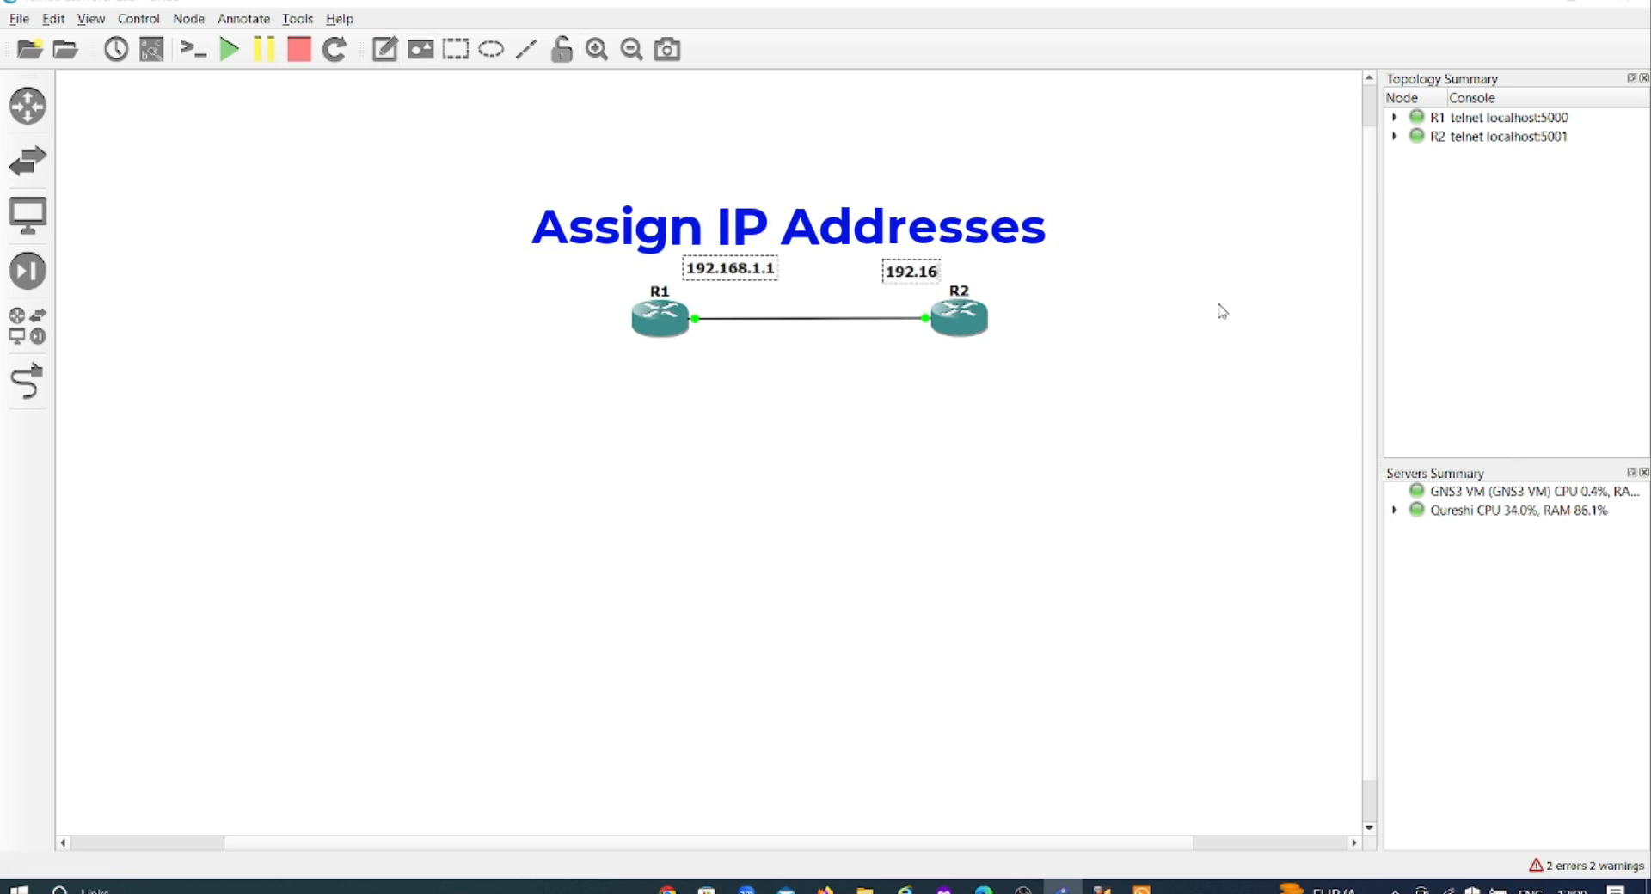
left_click(392, 149)
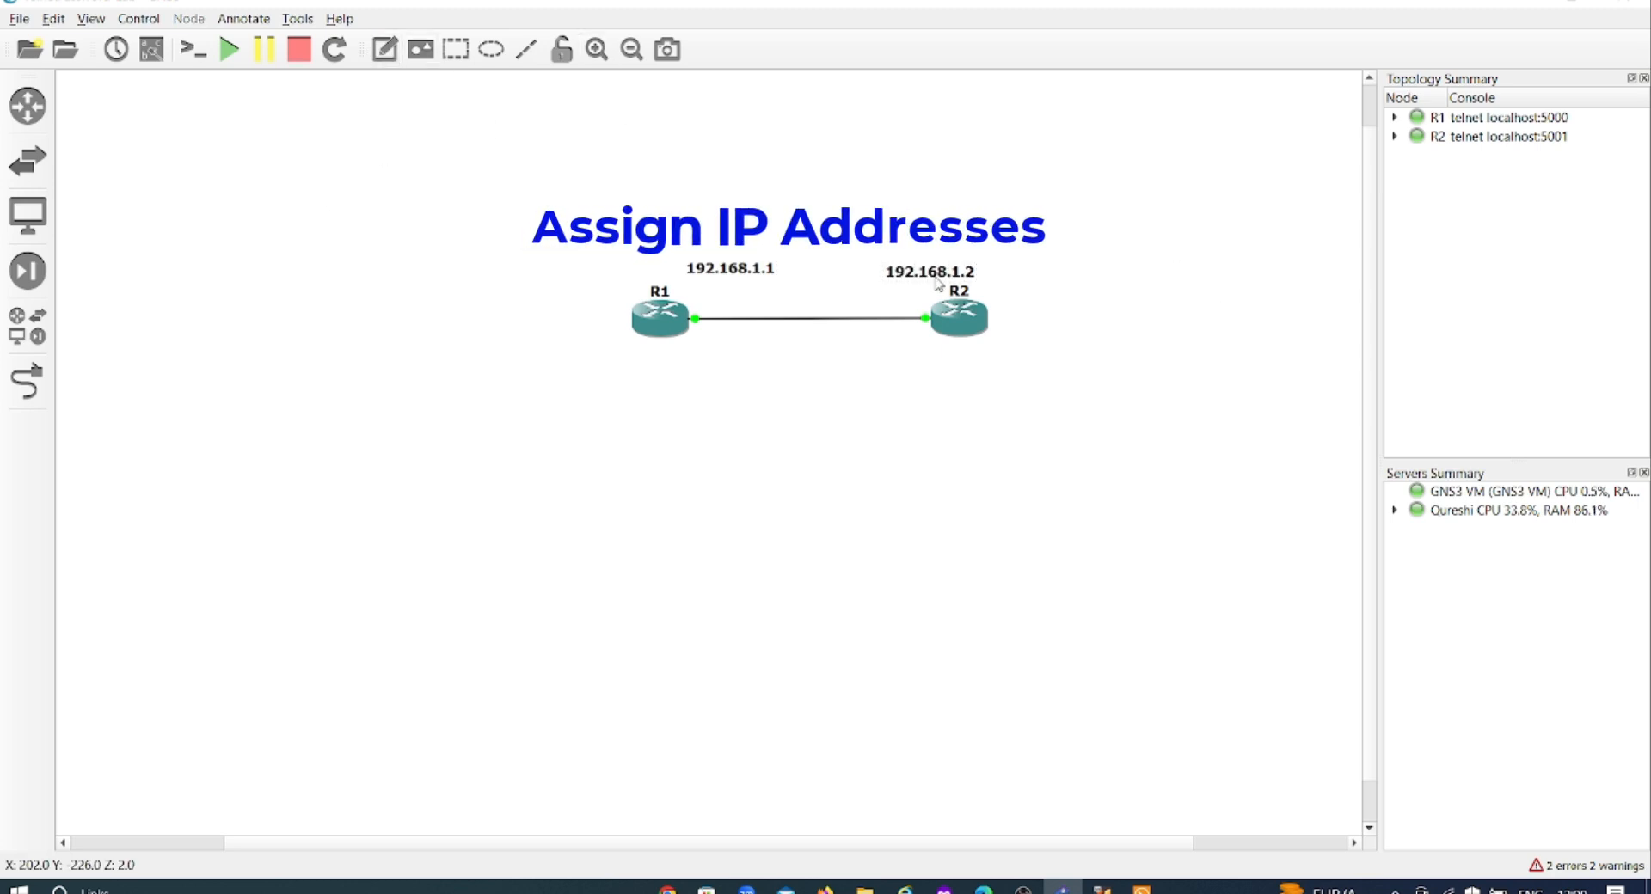
left_click_drag(934, 281, 911, 275)
left_click(1017, 365)
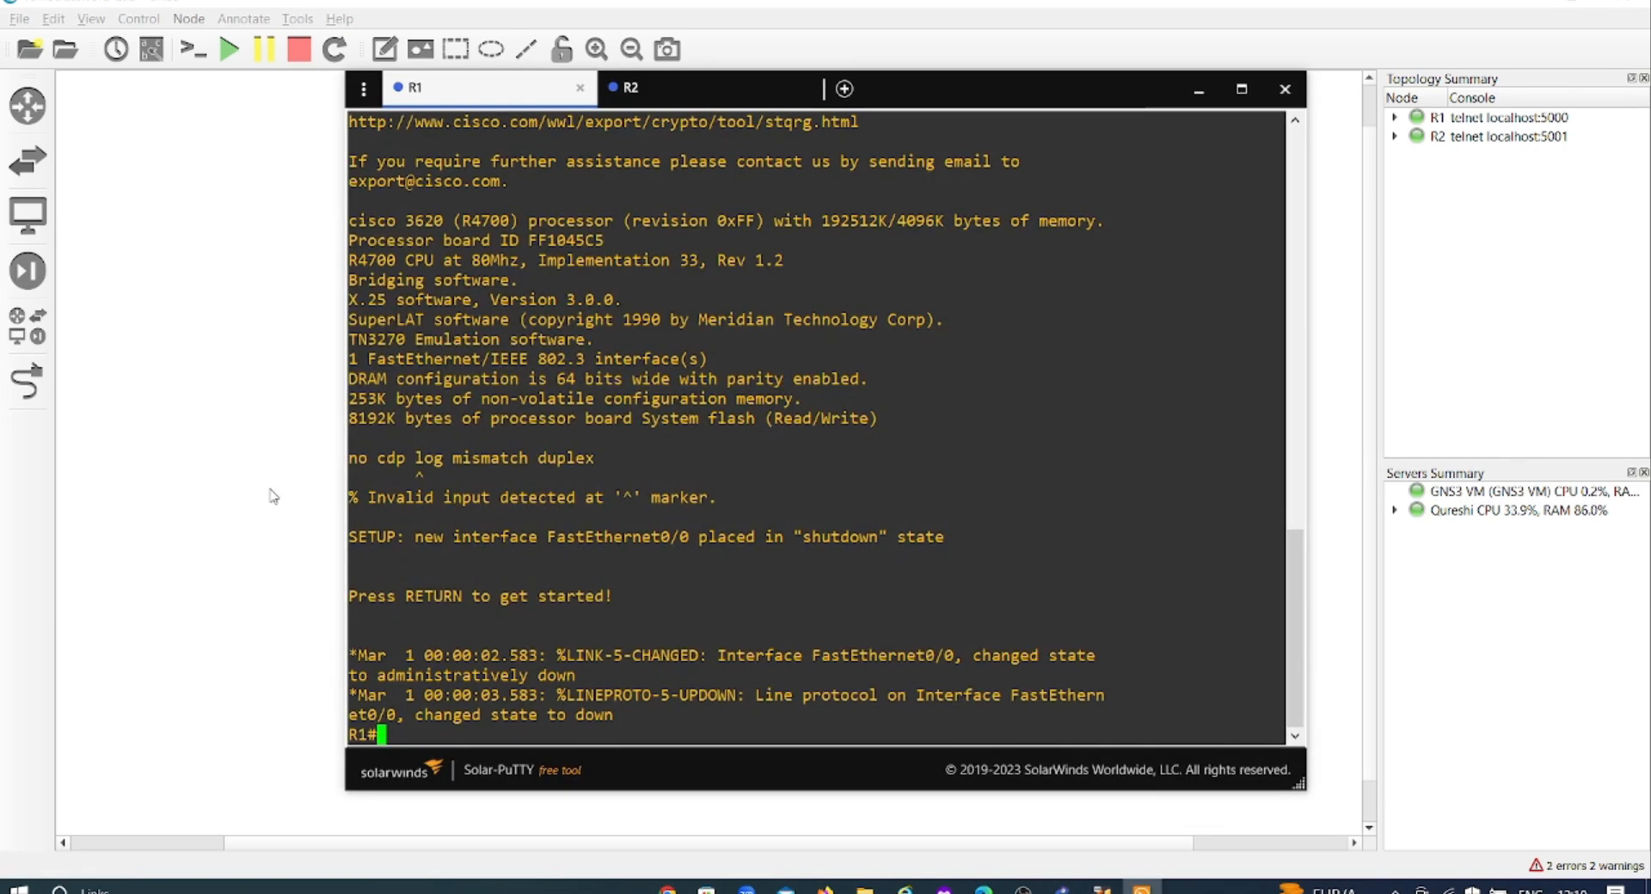
Enter global configuration mode on R1 with conf t and begin an int command.
type("conf t")
key("Return")
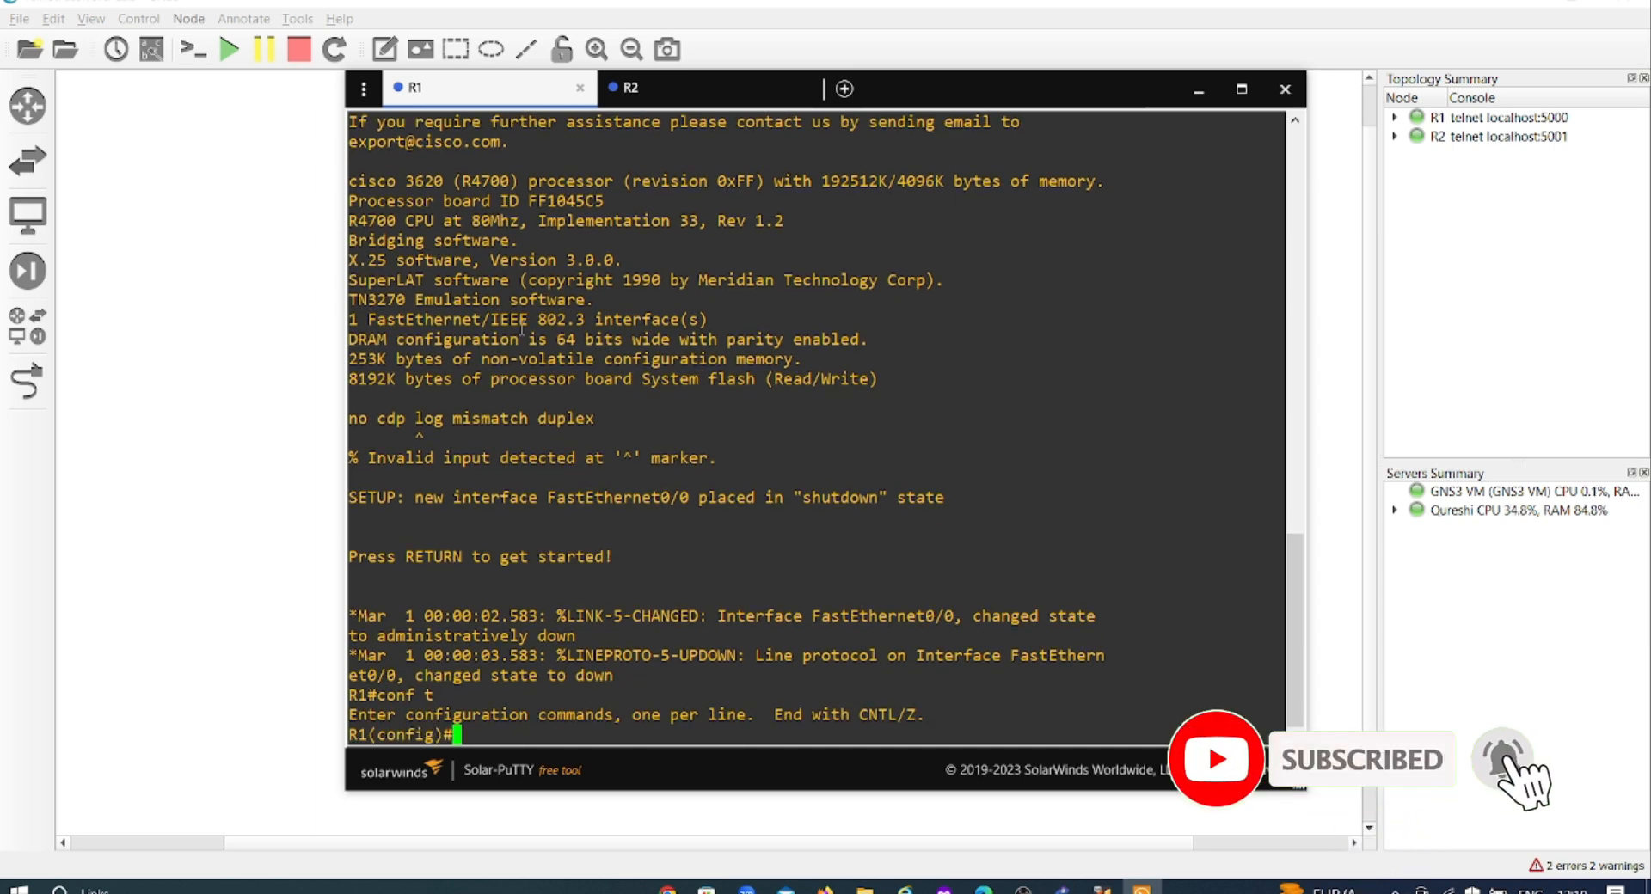
type("int")
Show the interface labels in the topology, move R2's f0/0 label off its icon, and return to R1's console.
left_click(1199, 88)
left_click(153, 50)
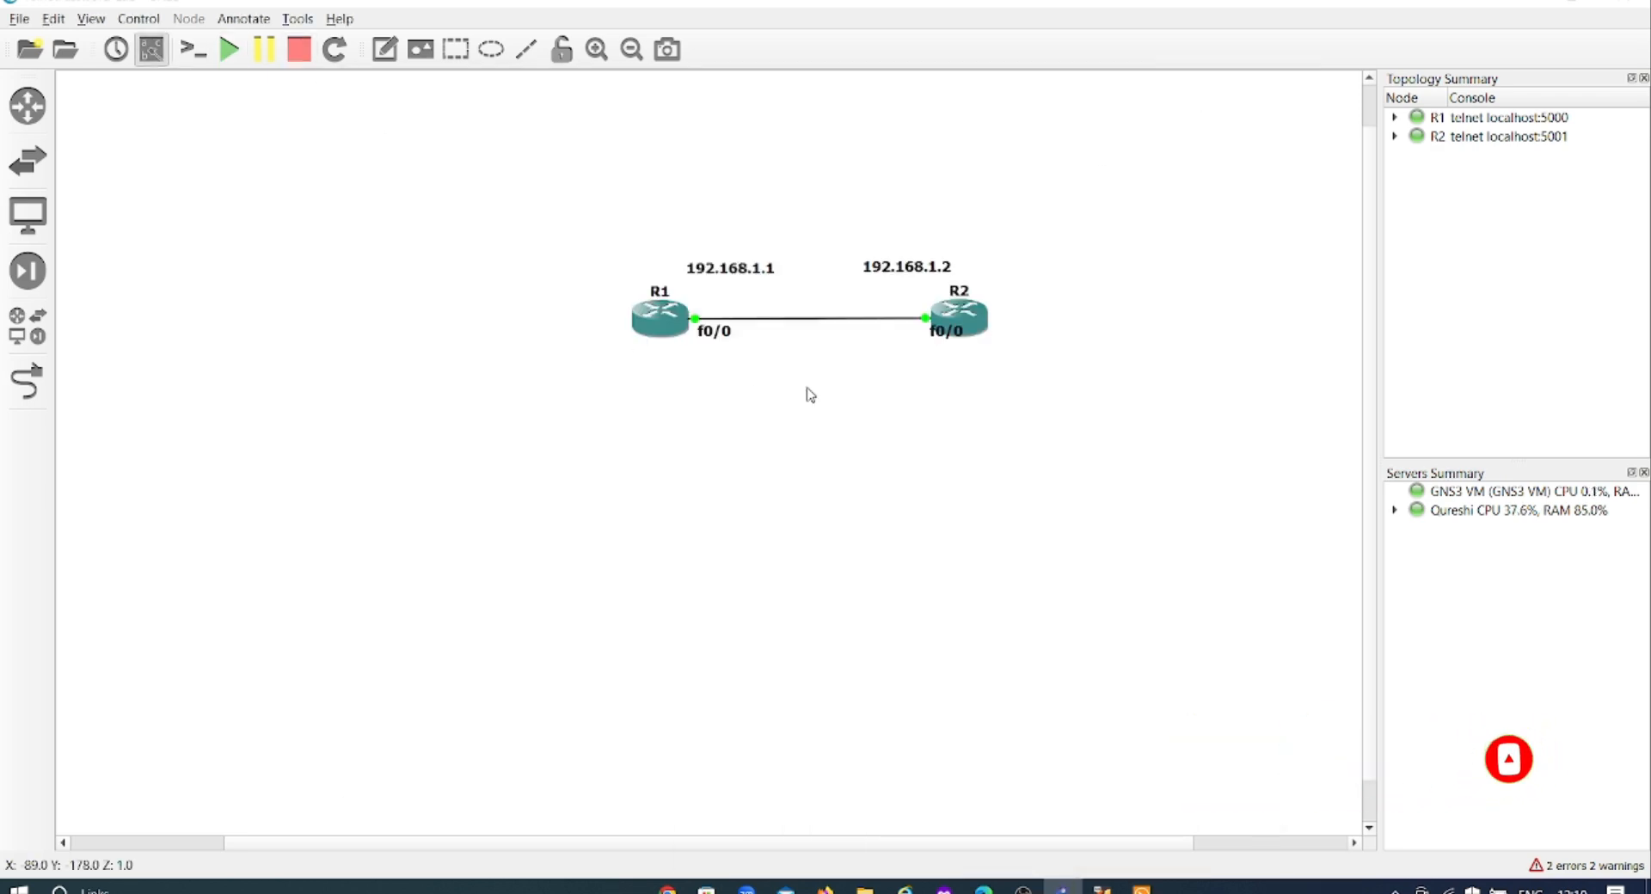
left_click_drag(943, 342, 913, 335)
left_click(1142, 890)
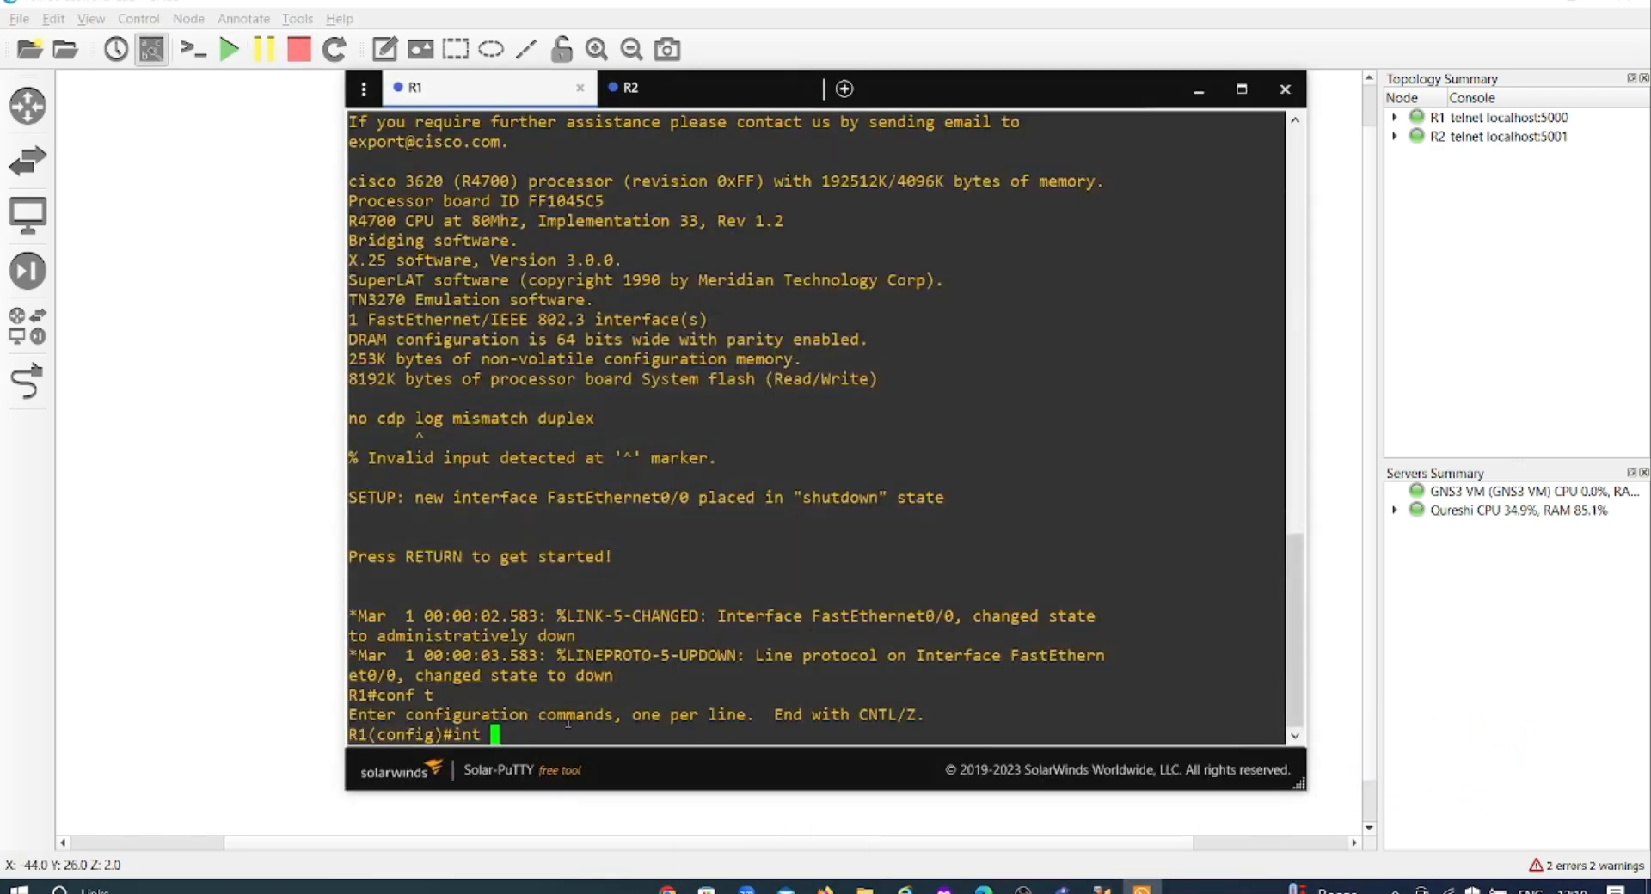
Configure R1's interface f0/0 with IP address 192.168.1.1 and mask 255.255.255.0, and enable it with no shut.
type("f")
type("0/0")
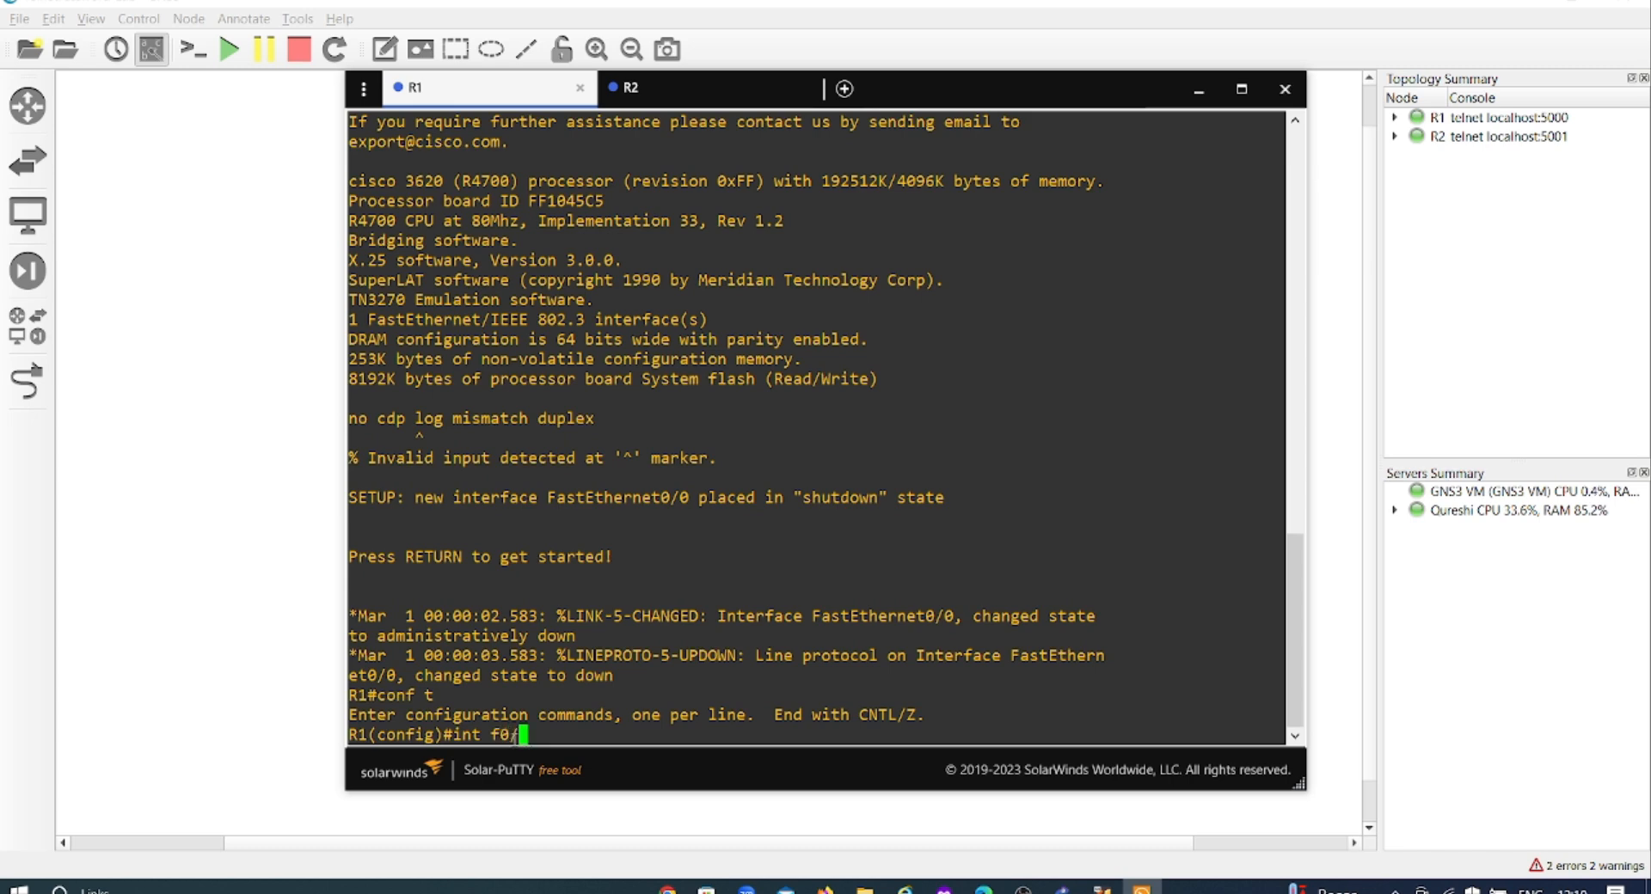
key("Return")
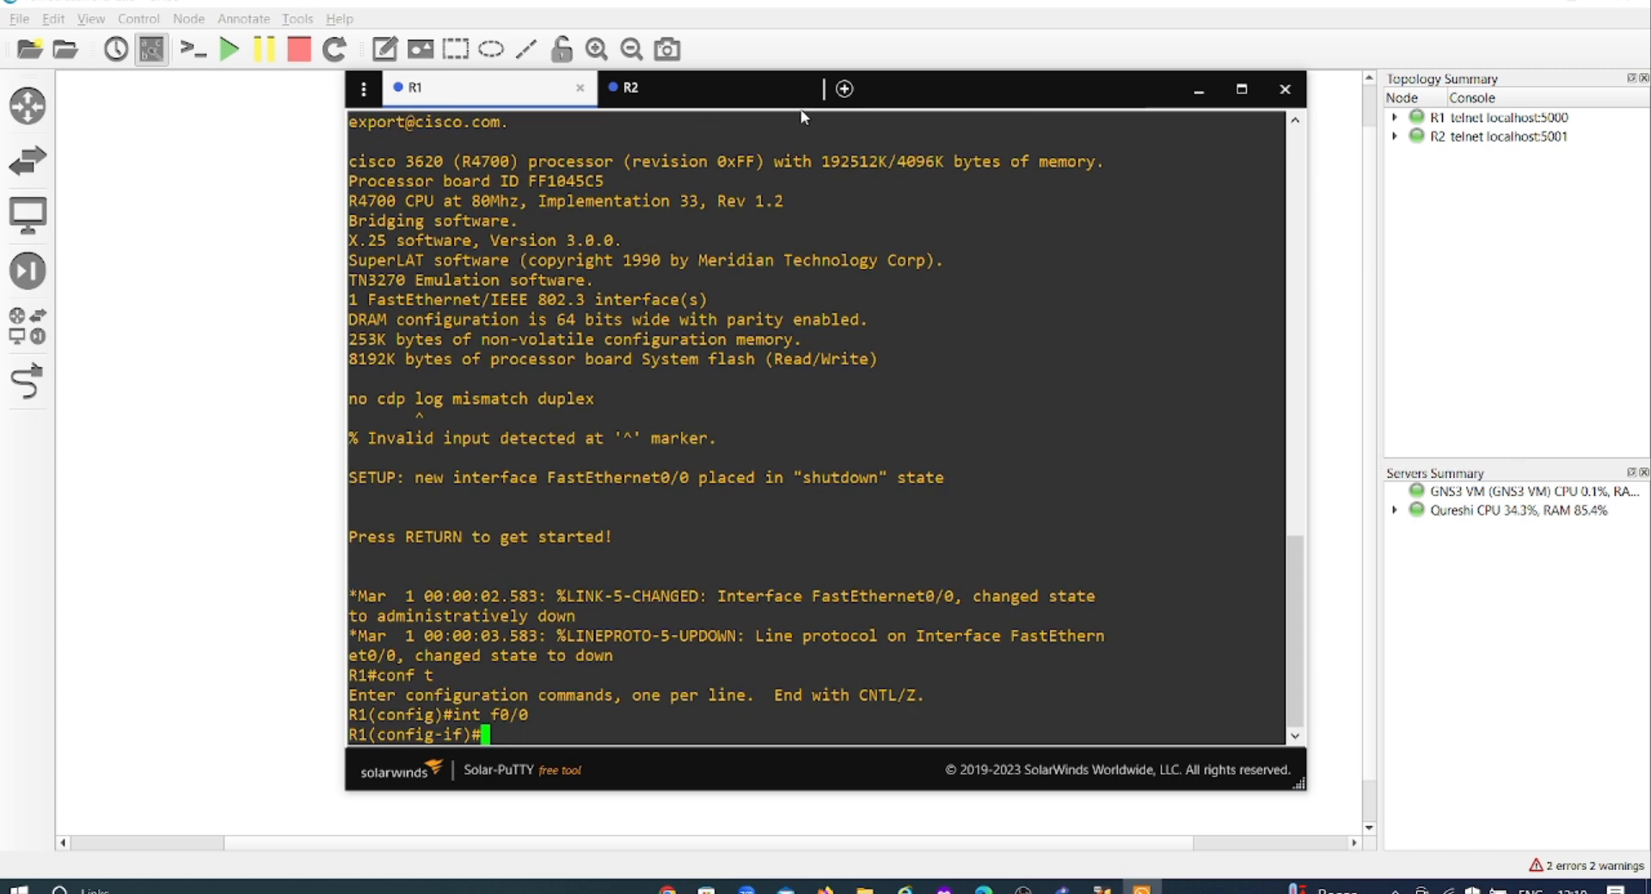
type("ip add ")
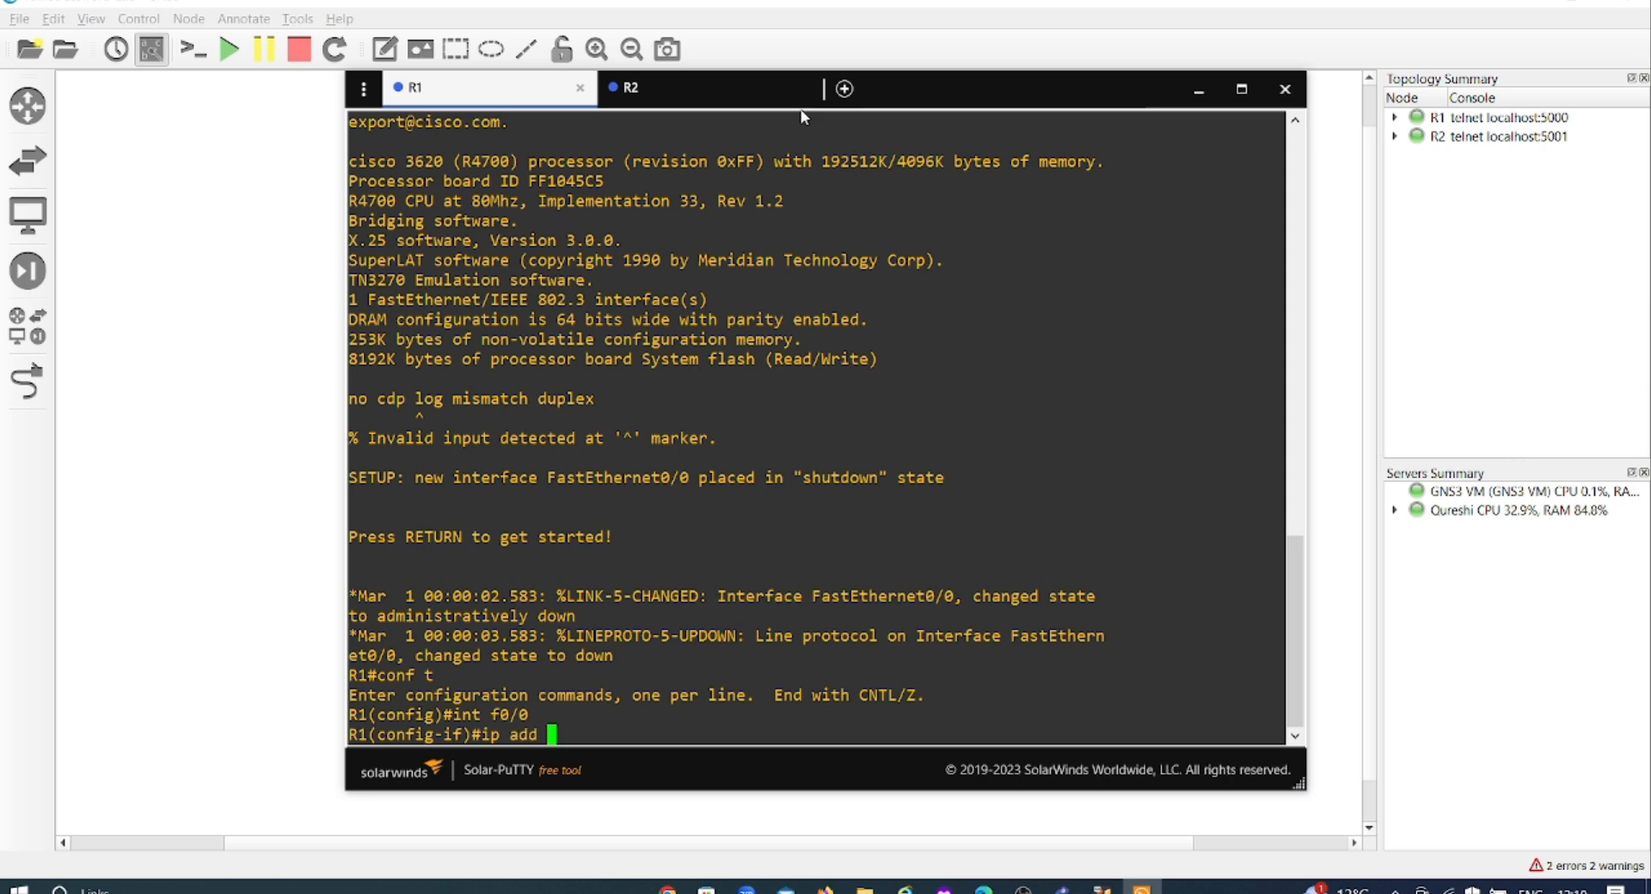
type("192.168.1.1 255.255.")
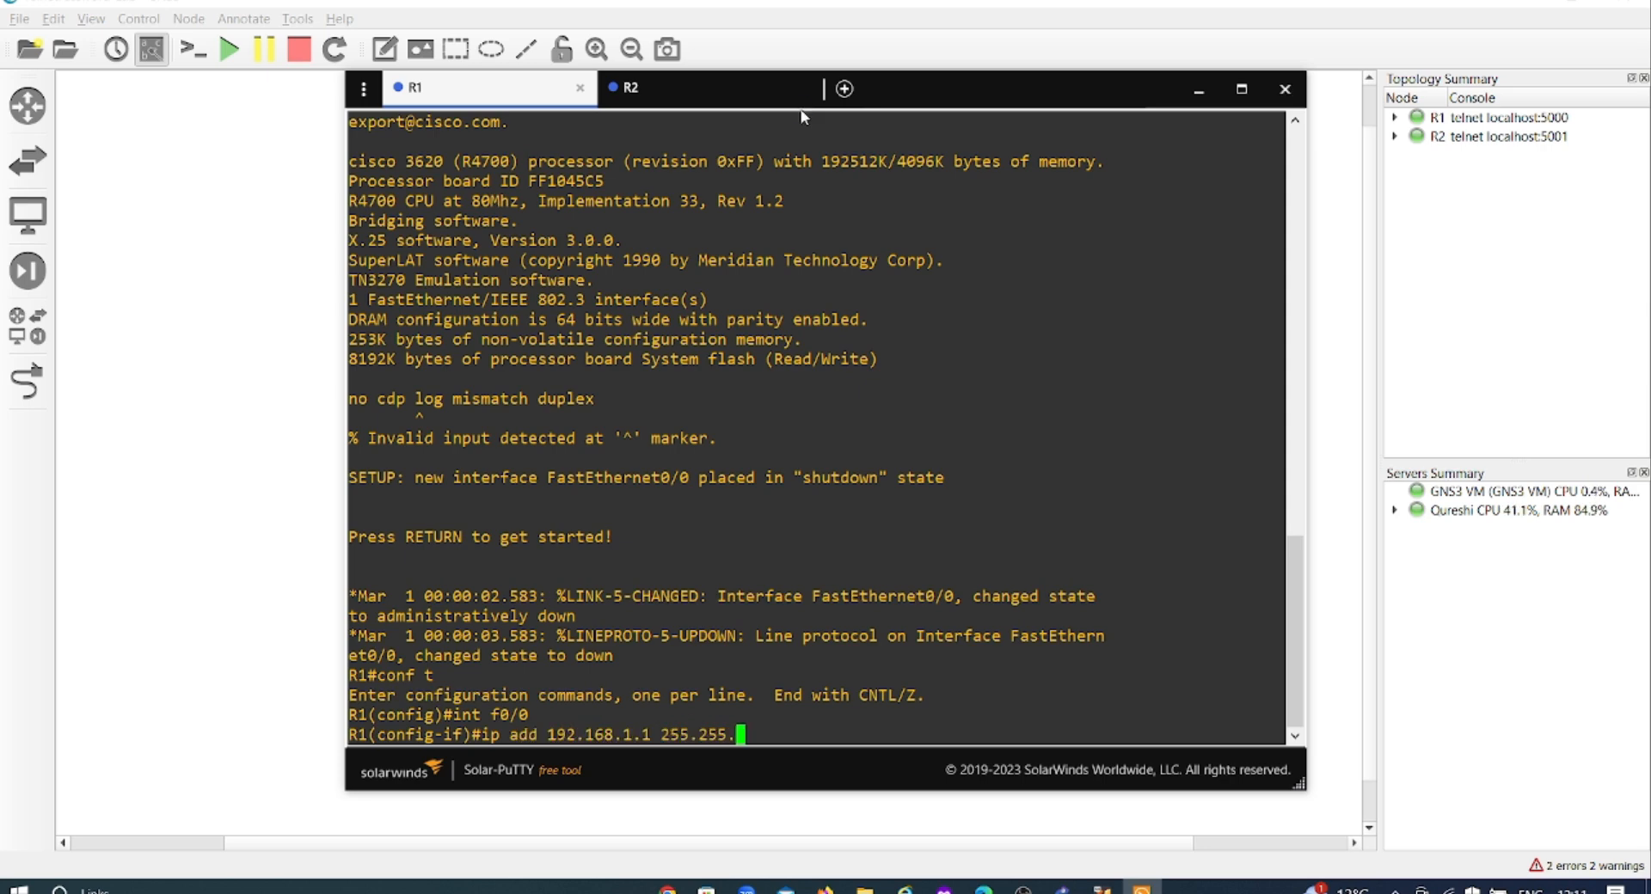
type("255.255.0")
key("Return")
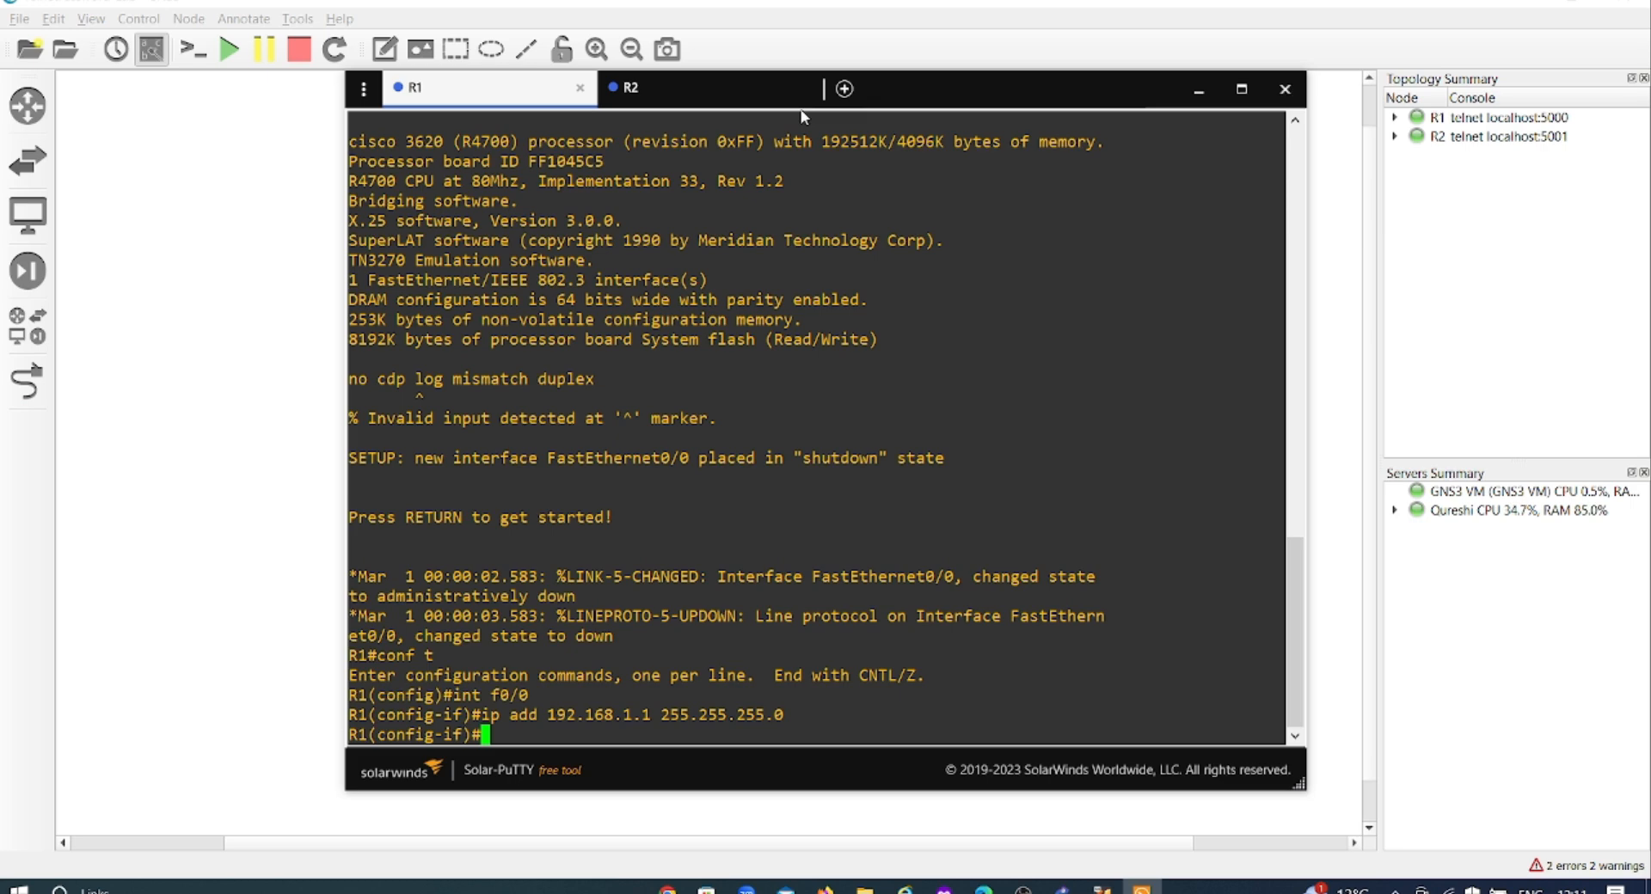
type("no shut")
key("Return")
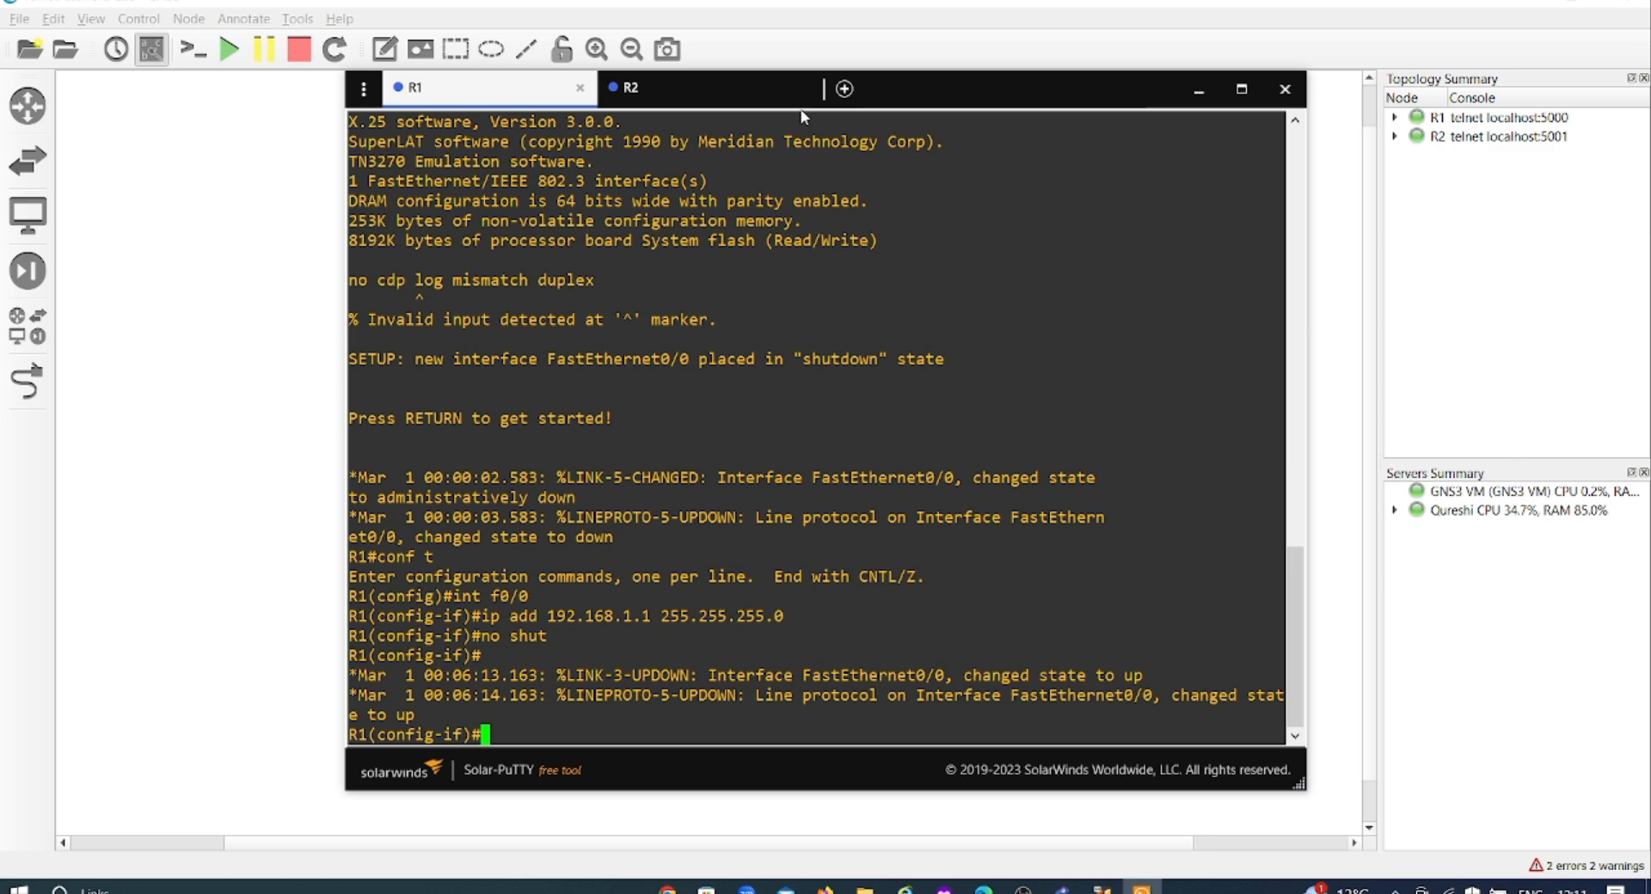
Switch to R2's console and enter configuration mode for interface f0/0.
left_click(706, 87)
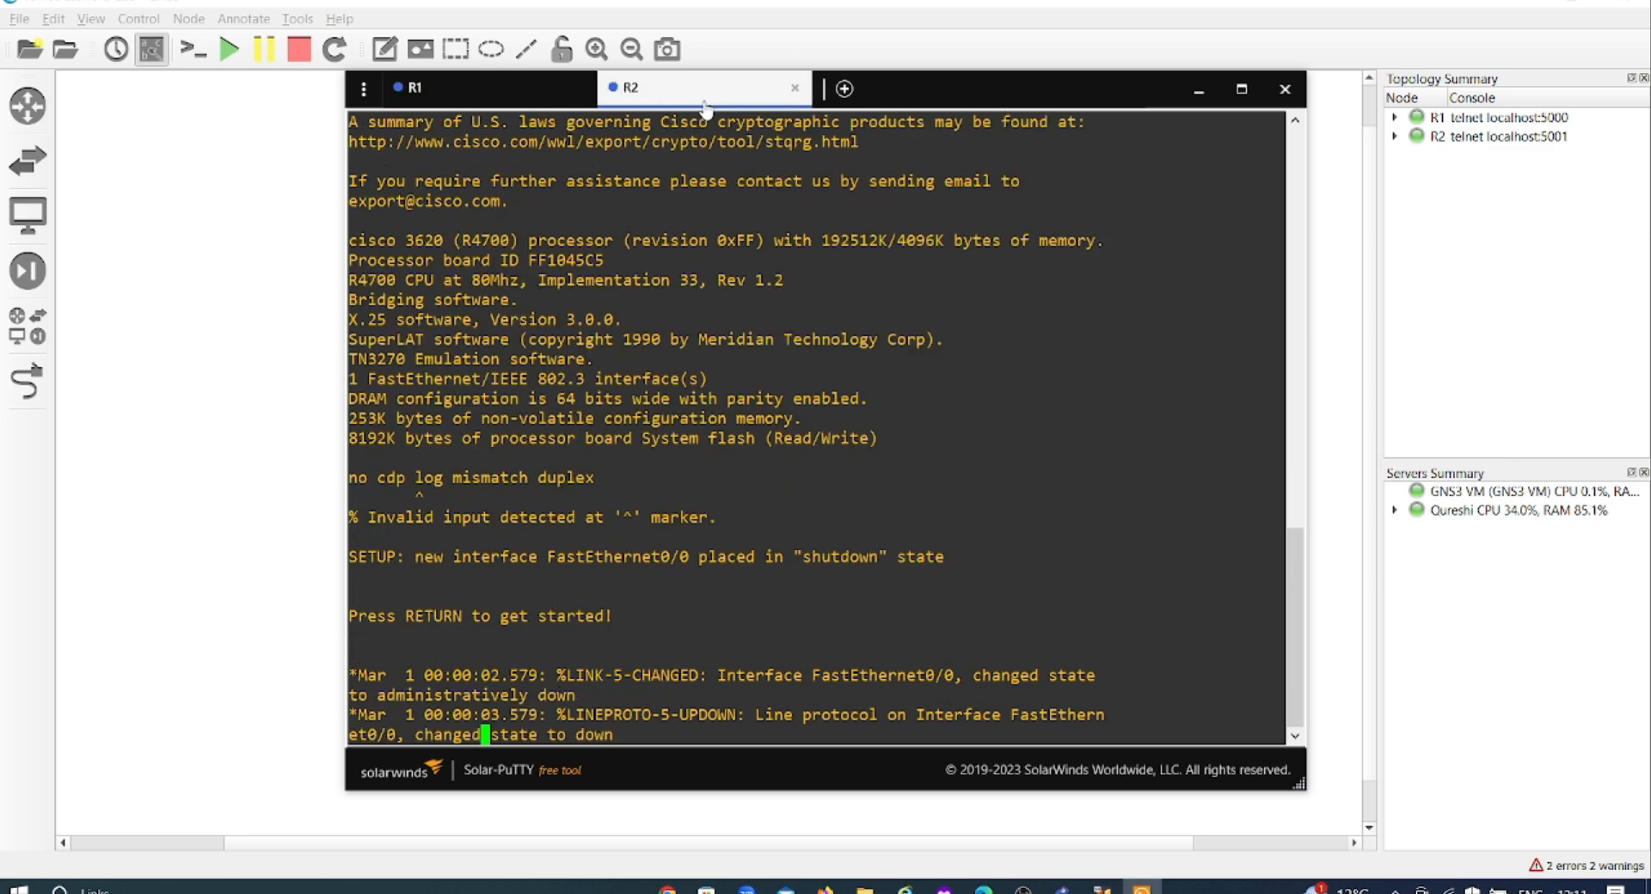
key("Return")
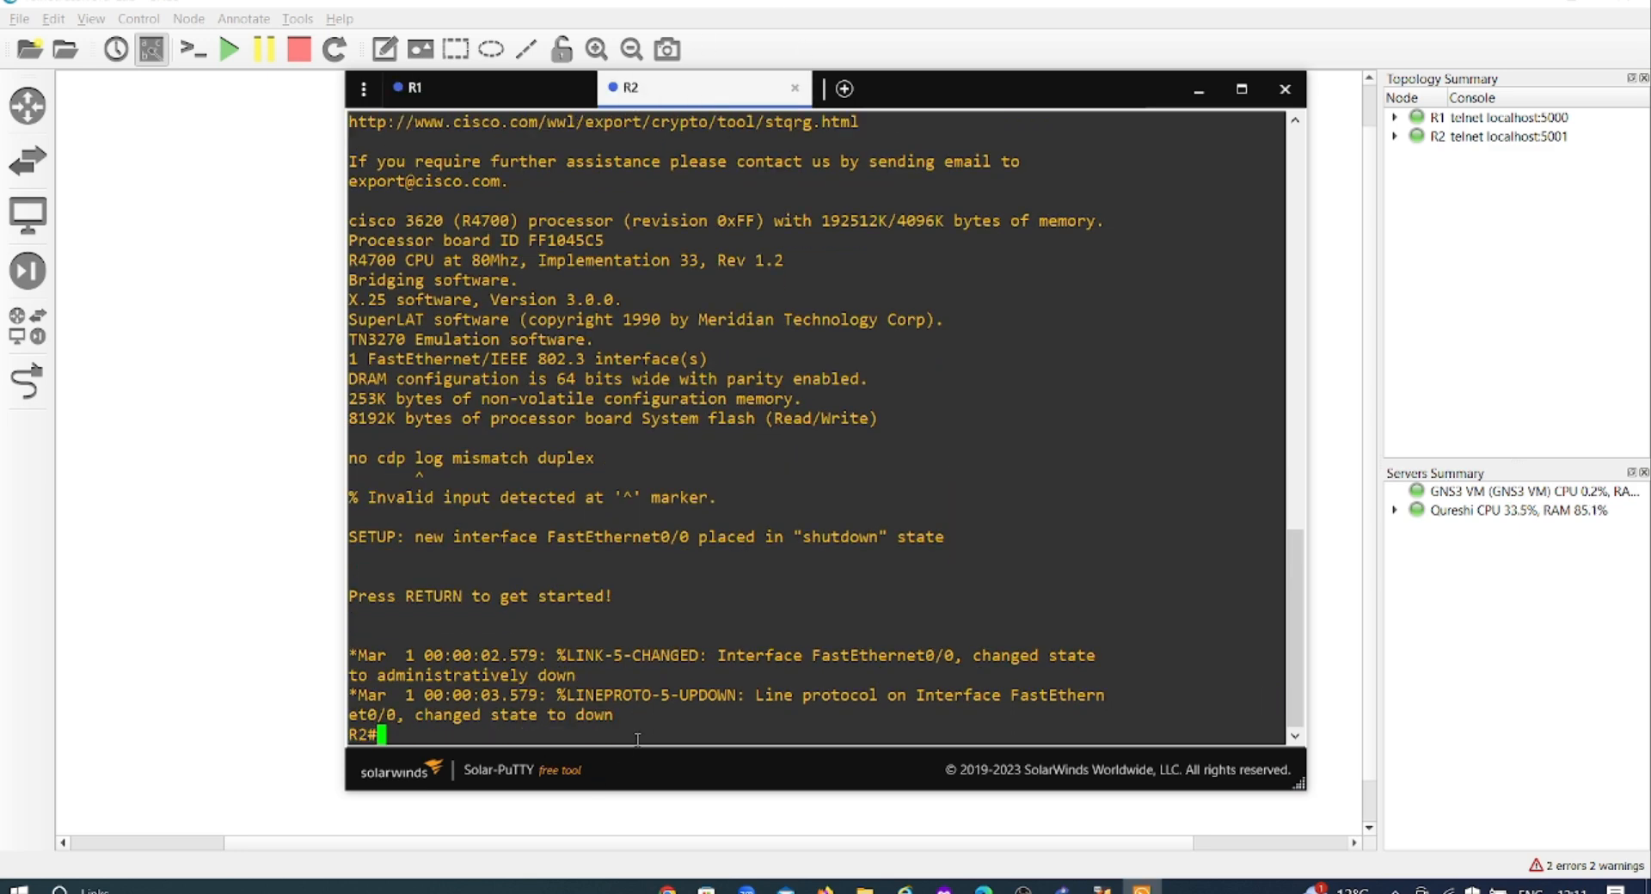
type("conf t")
key("Return")
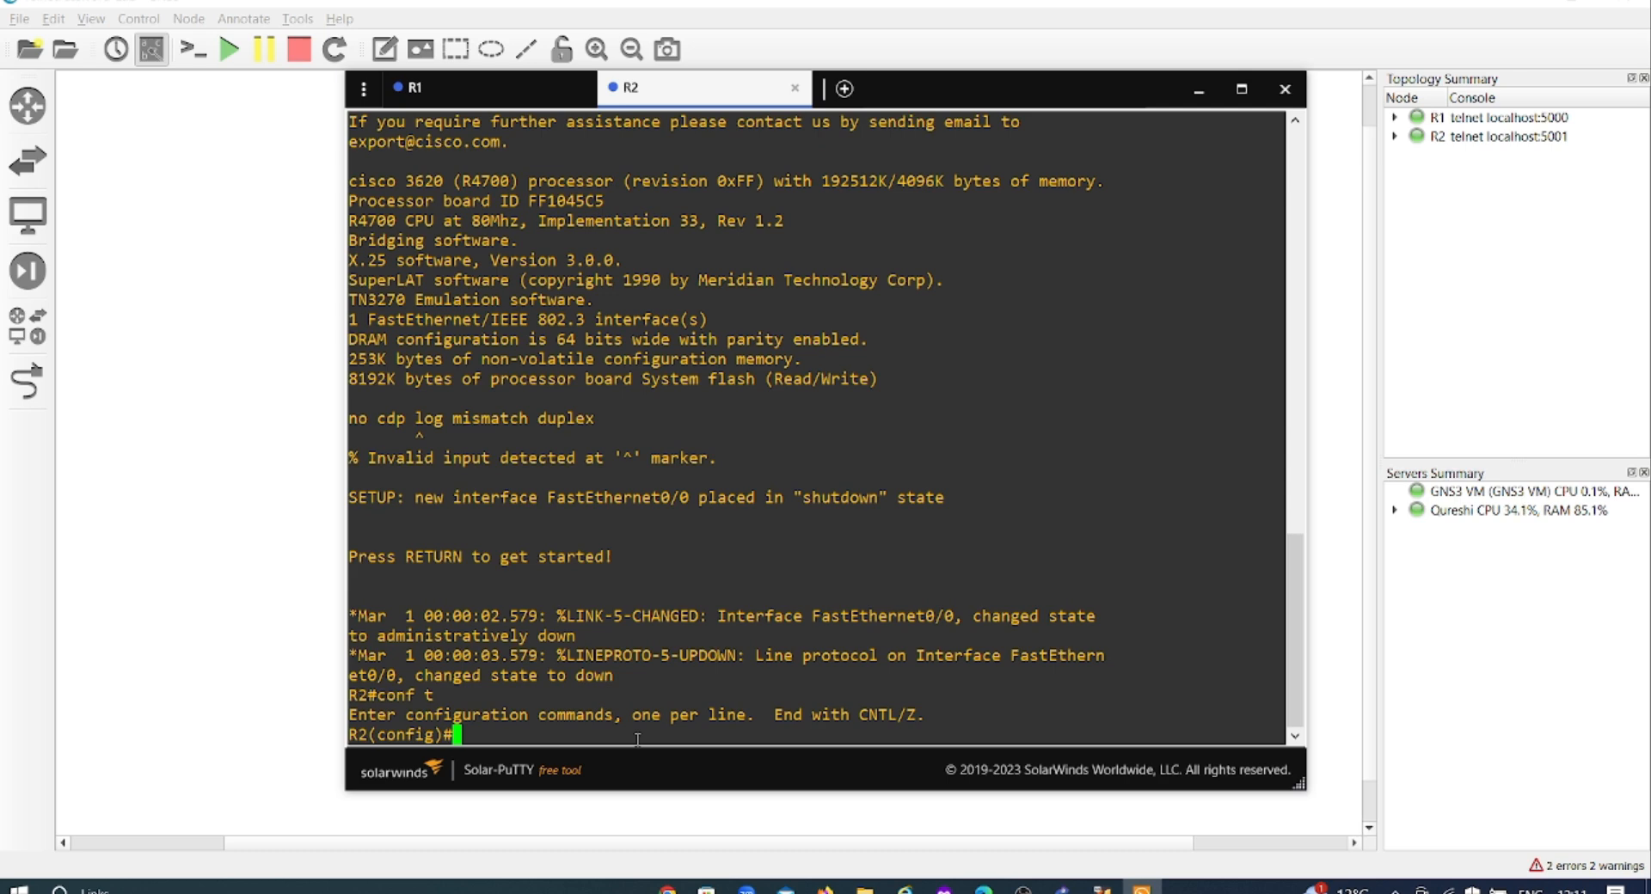
type("int f0/0")
key("Return")
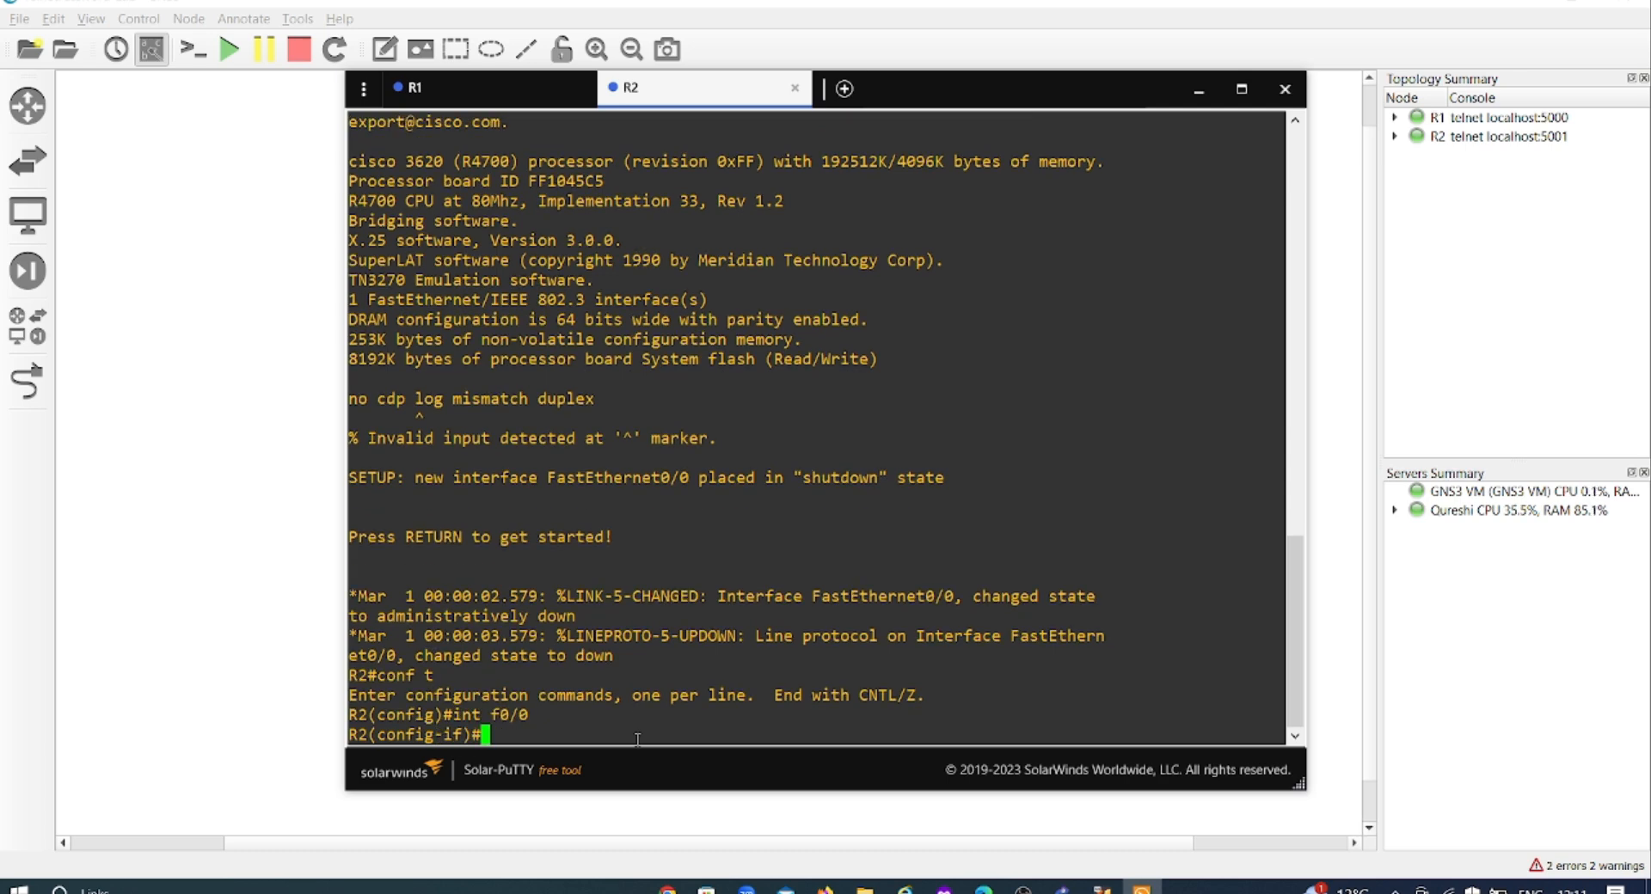
Assign IP address 192.168.1.2 with mask 255.255.255.0 to R2's f0/0 and enable it with no shut.
type("ip add 192.168.1.2 255.2")
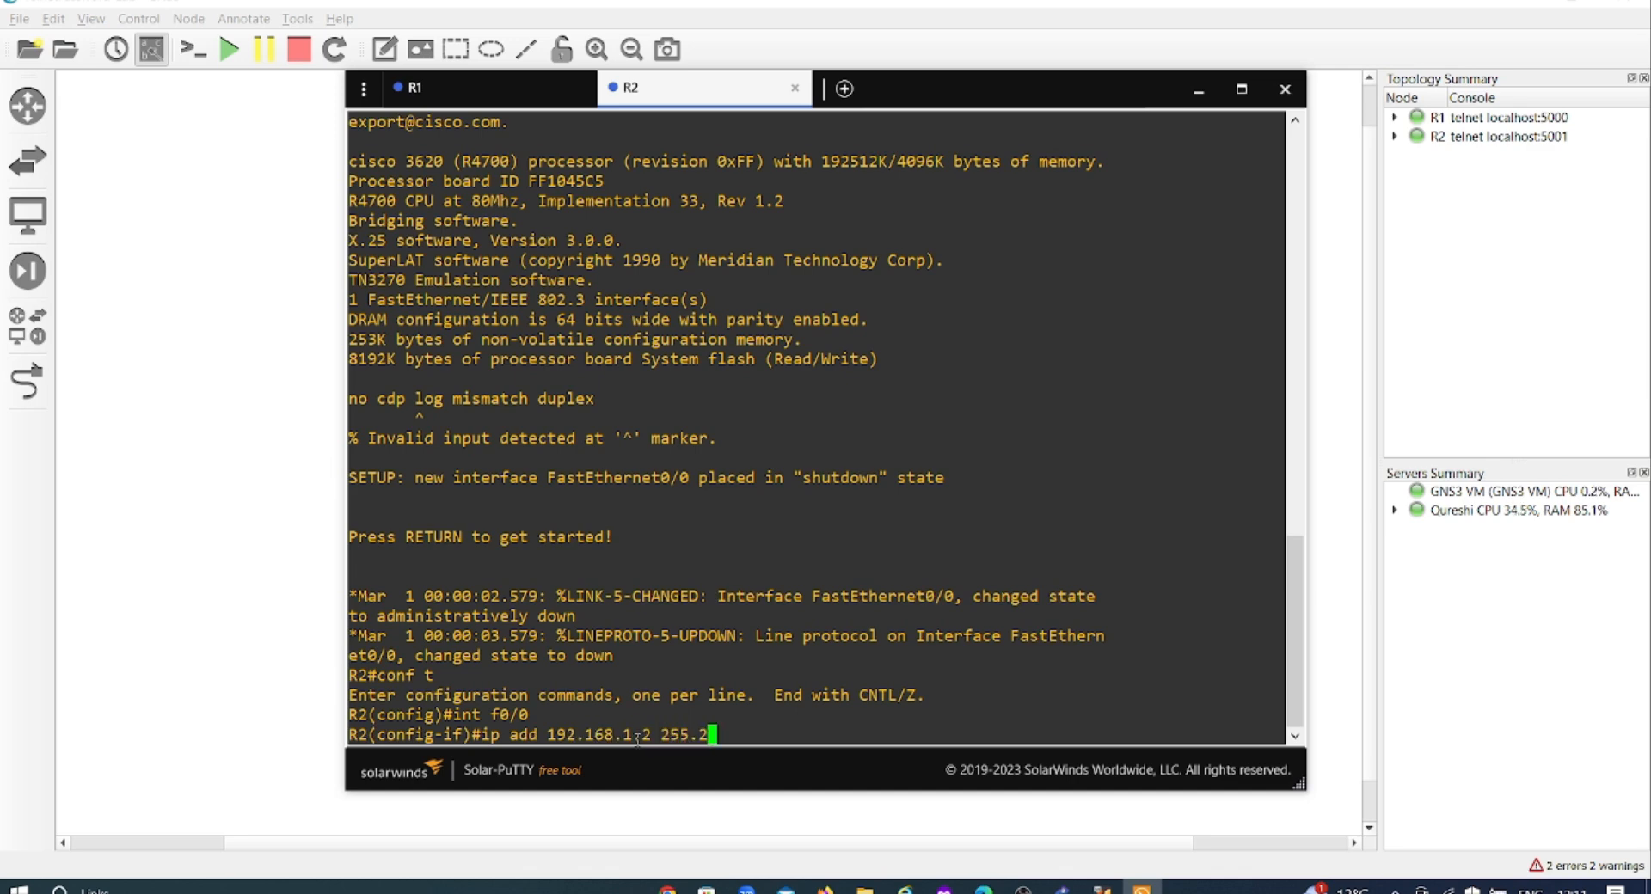
type("55.255.0")
key("Return")
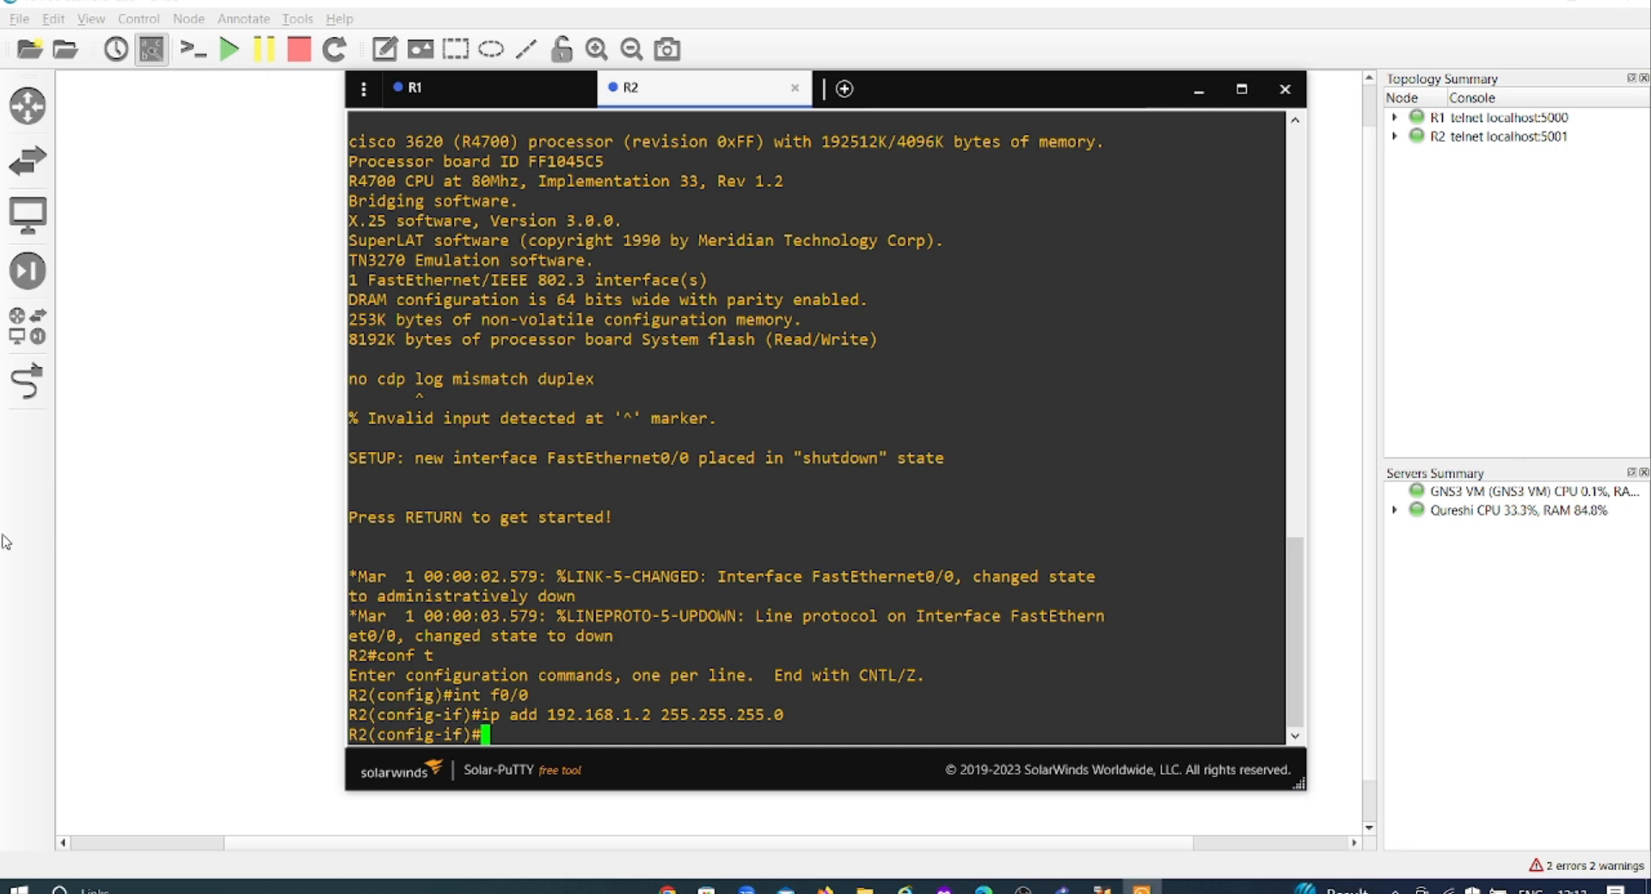
type("no shut")
key("Return")
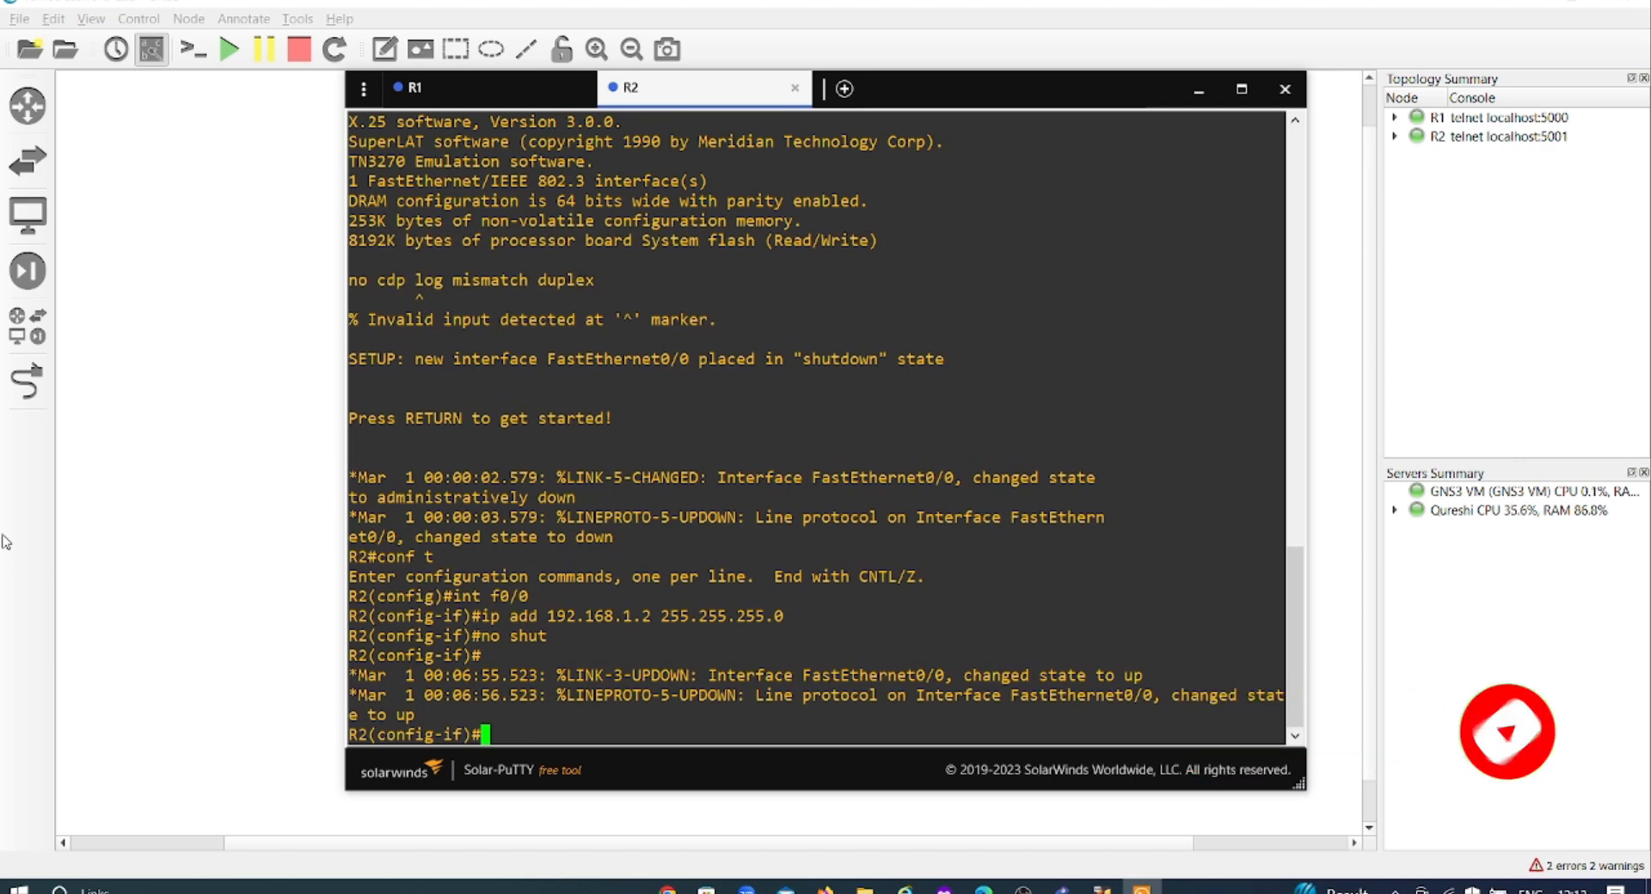
Exit configuration mode on R2 and check its interface addresses and status with sh ip int br.
type("exit")
key("Return")
type("exit")
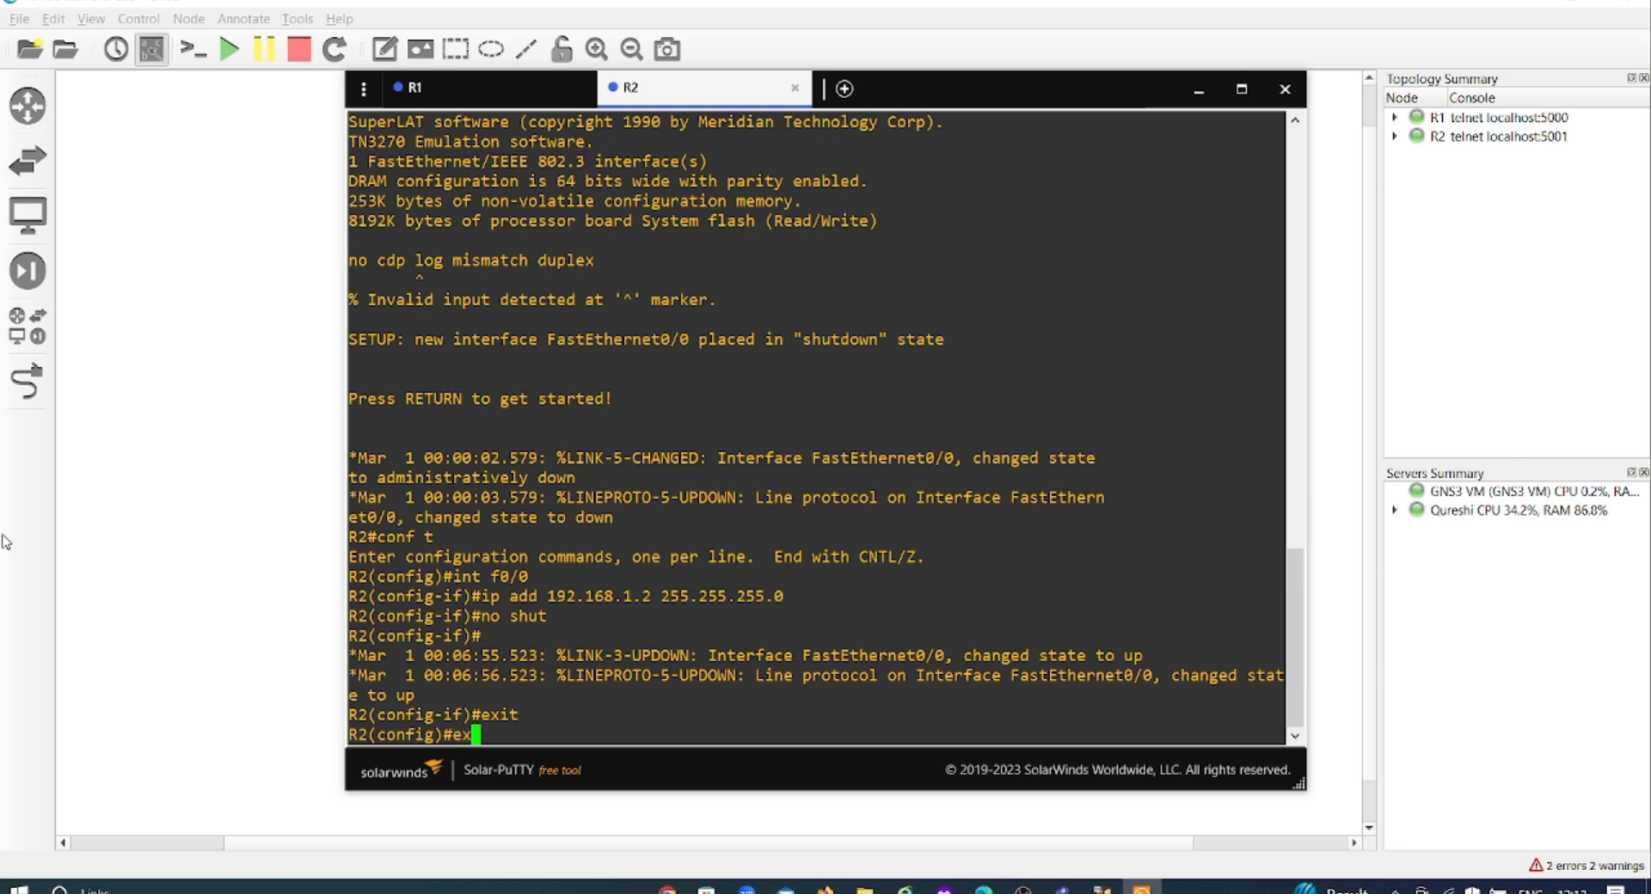
key("Return")
type("sh i")
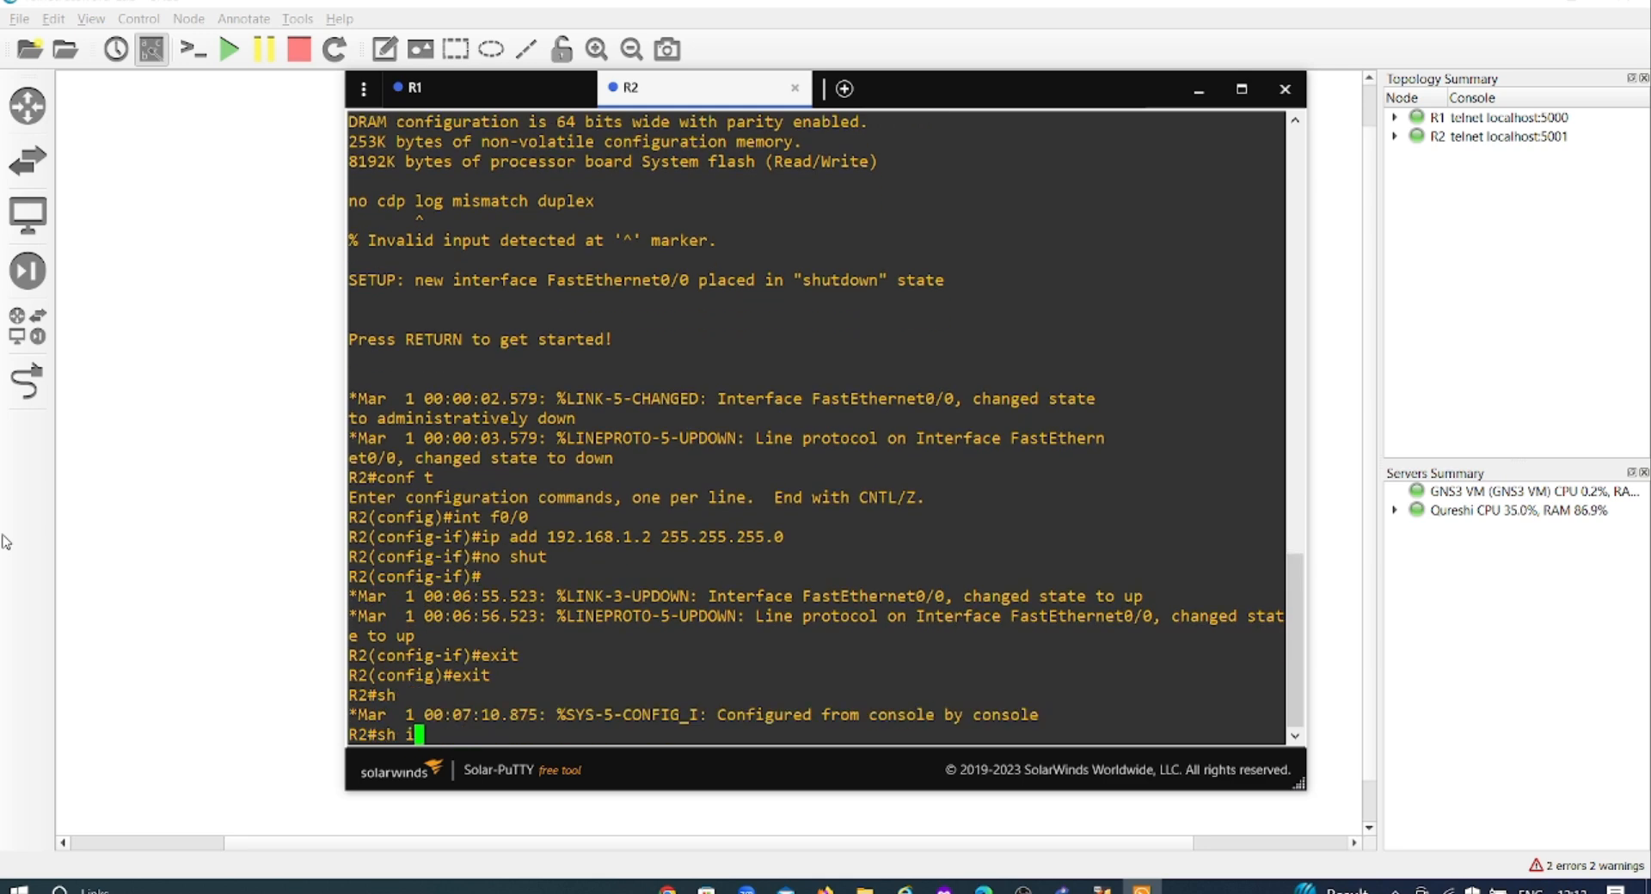
type("p int br")
key("Return")
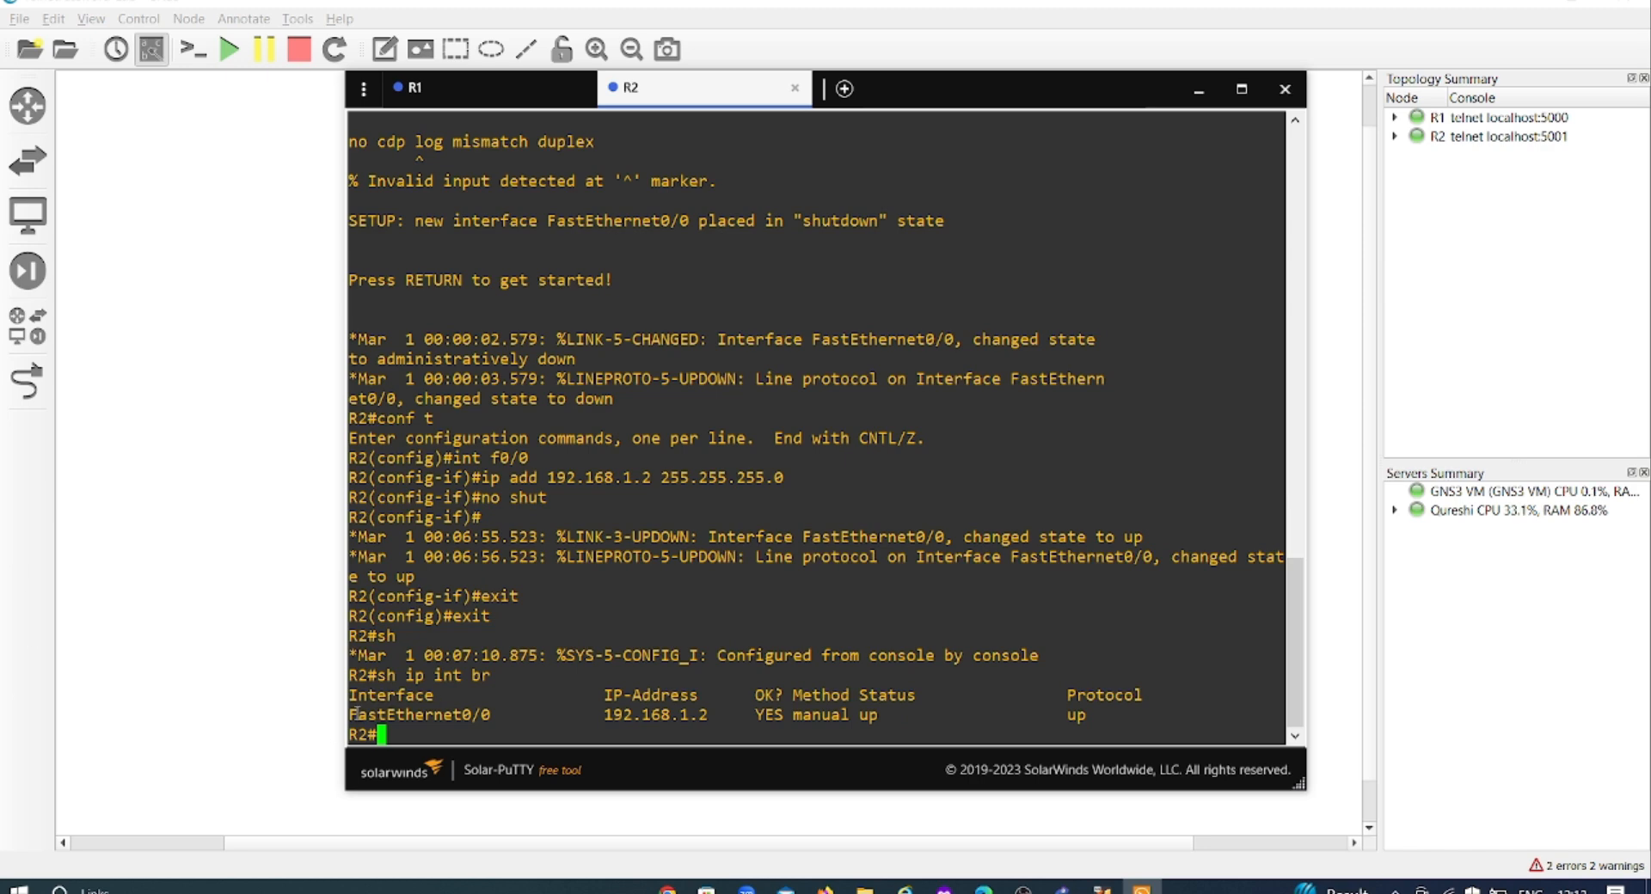
left_click_drag(349, 716, 1132, 720)
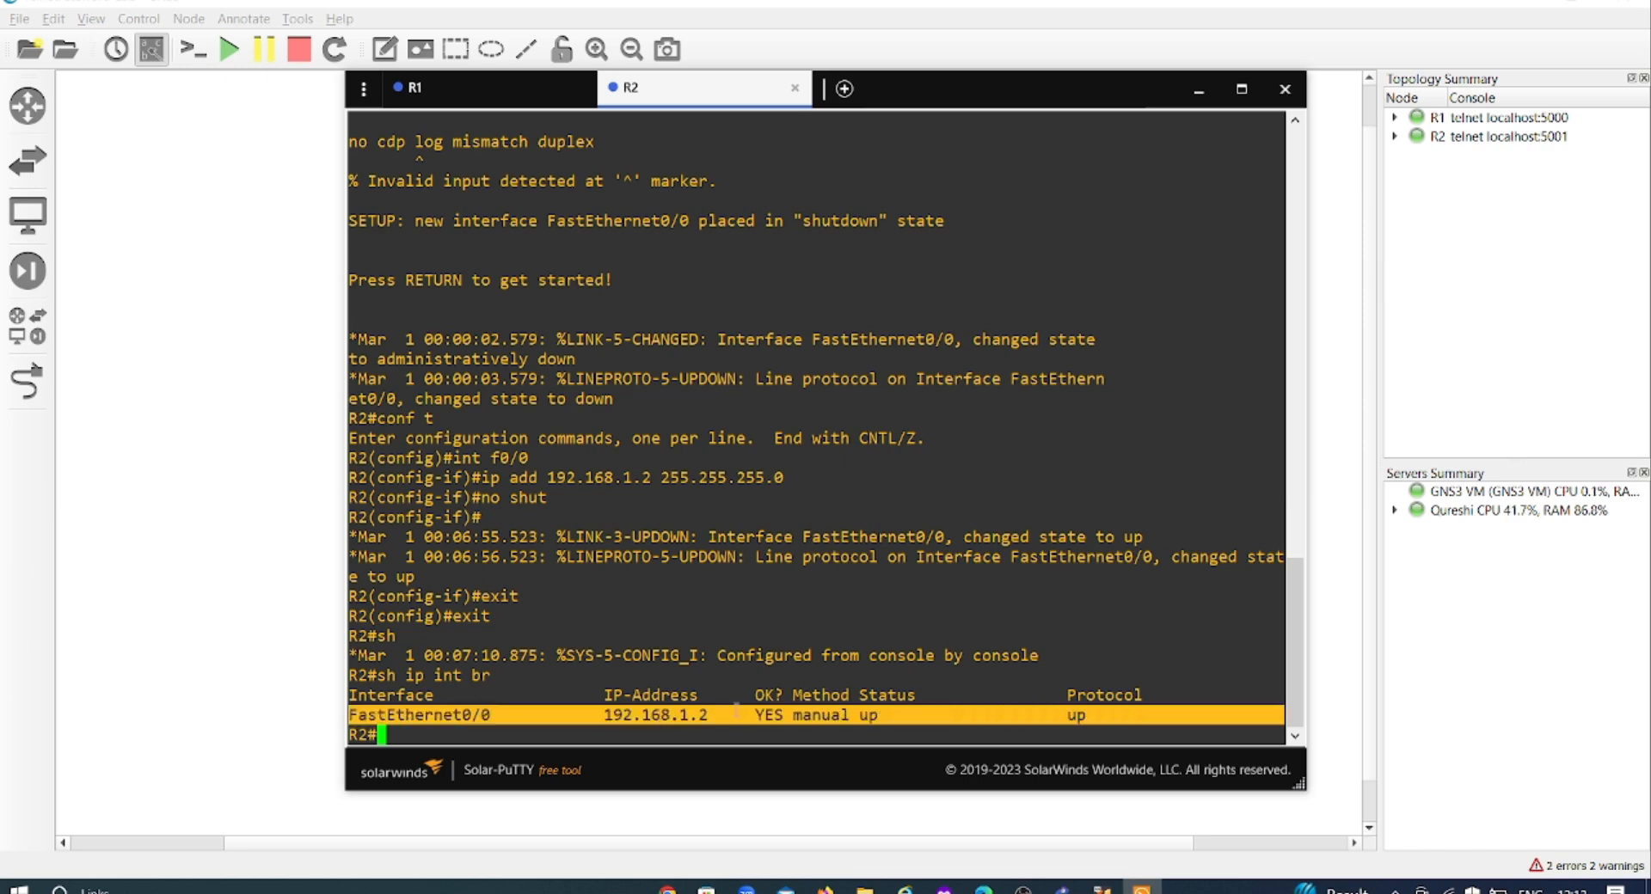
Switch to R1's console and exit interface and global configuration mode back to the privileged prompt.
left_click(469, 88)
type("exit")
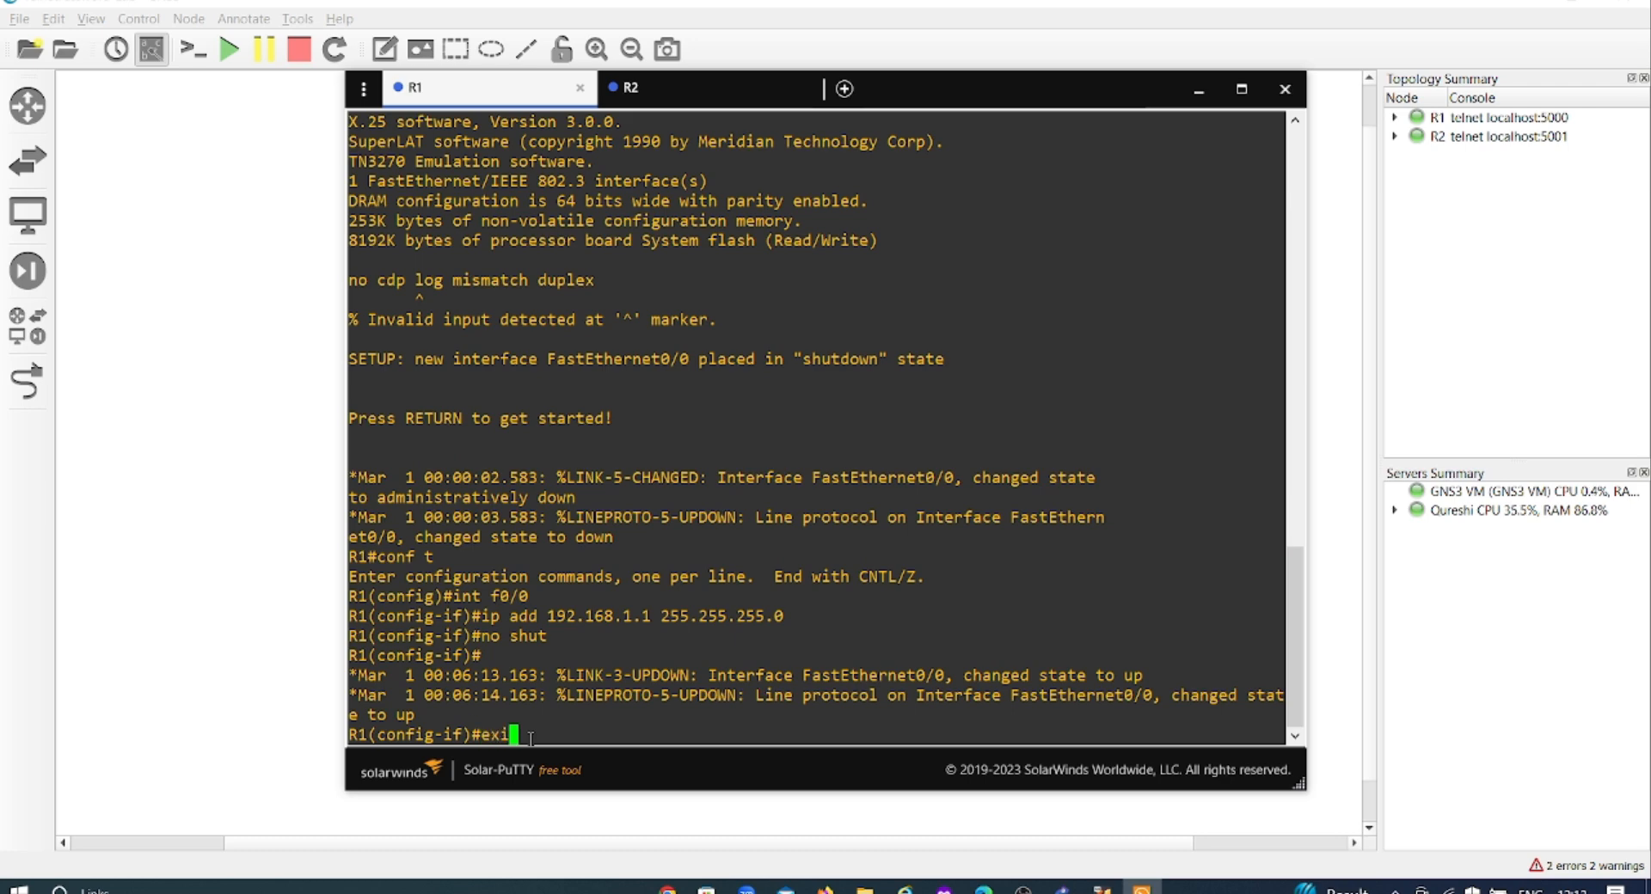
key("Return")
type("exit")
key("Return")
Check R1's interface address and status with sh ip int br, highlighting the FastEthernet0/0 row.
type("sh")
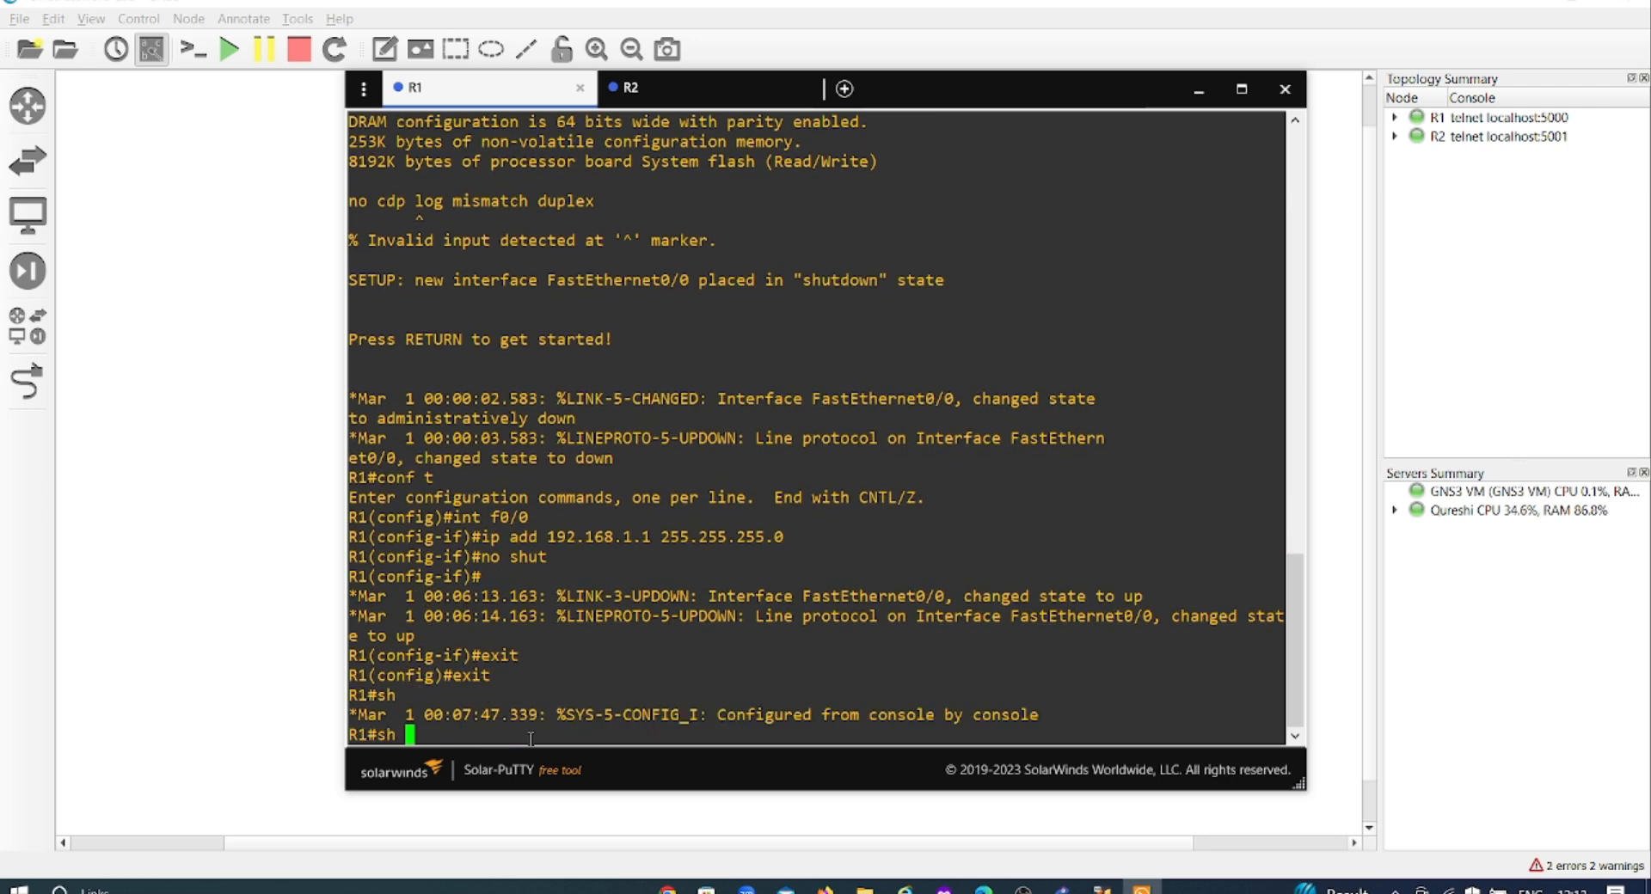
type(" ip int v")
key("BackSpace")
type("br")
key("Return")
left_click_drag(1097, 714, 355, 705)
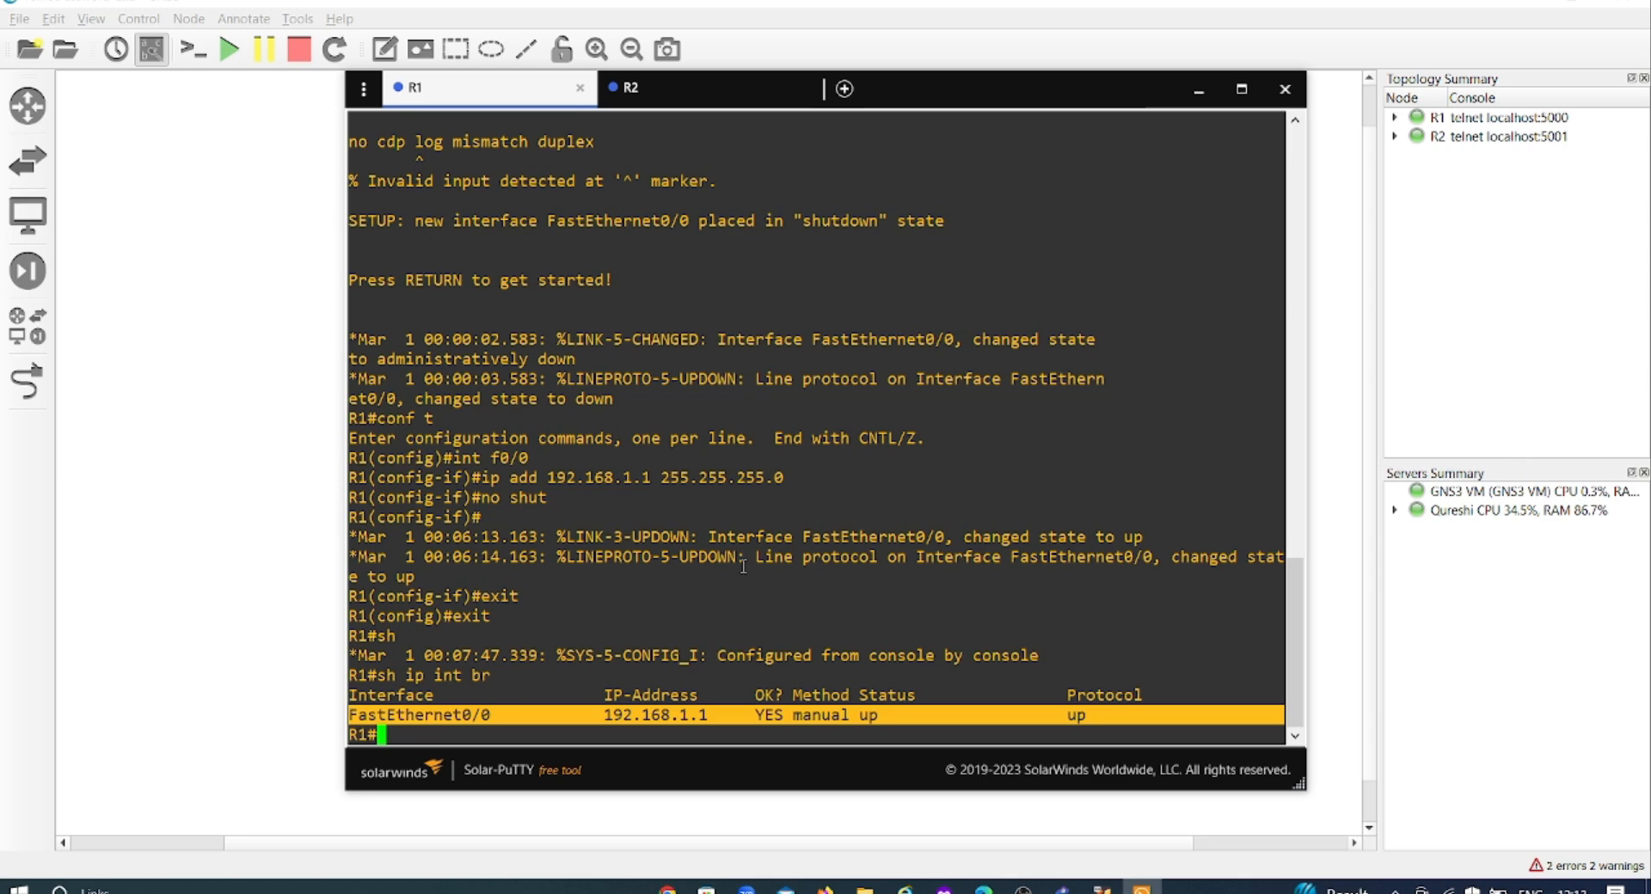
Switch to R2's console, enter global configuration mode and set the enable password.
left_click(707, 93)
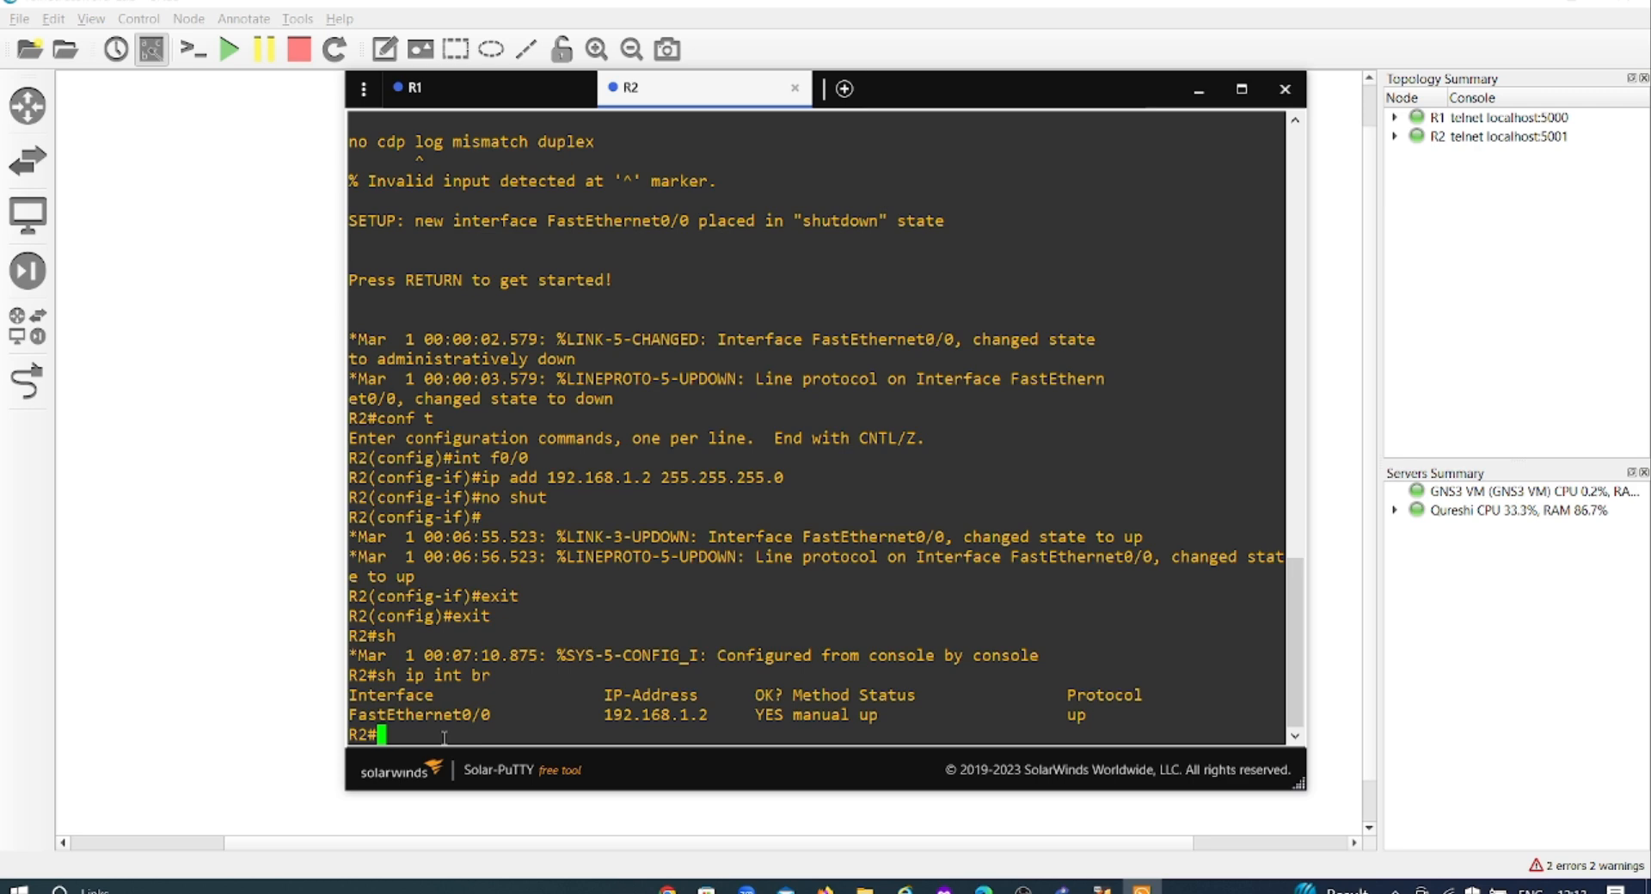
type("conf t")
key("Return")
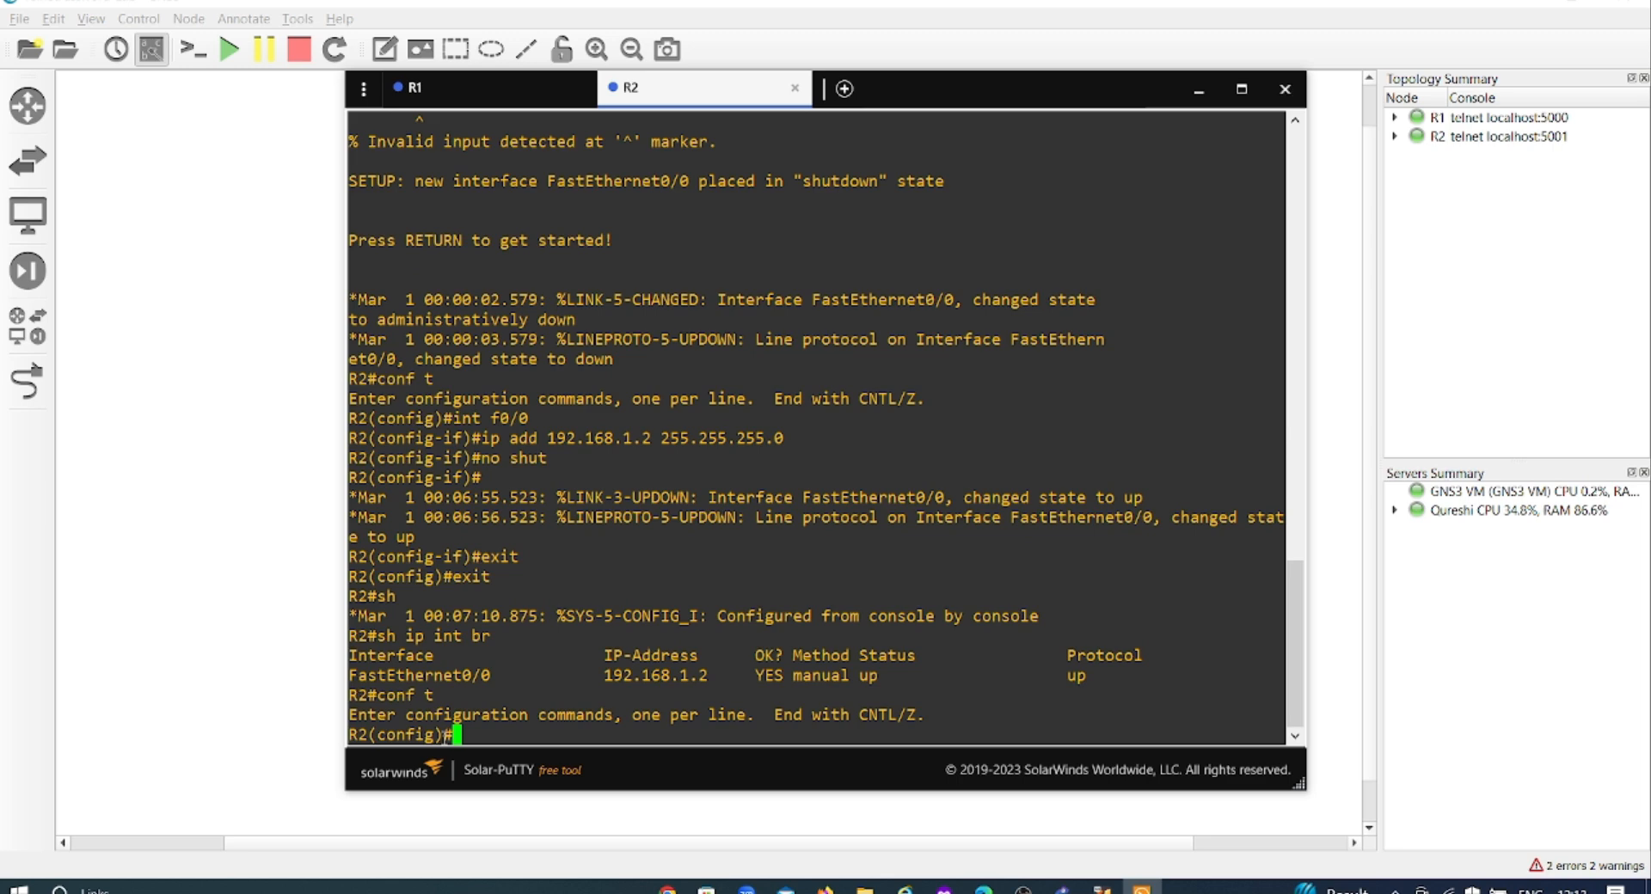
type("enable password")
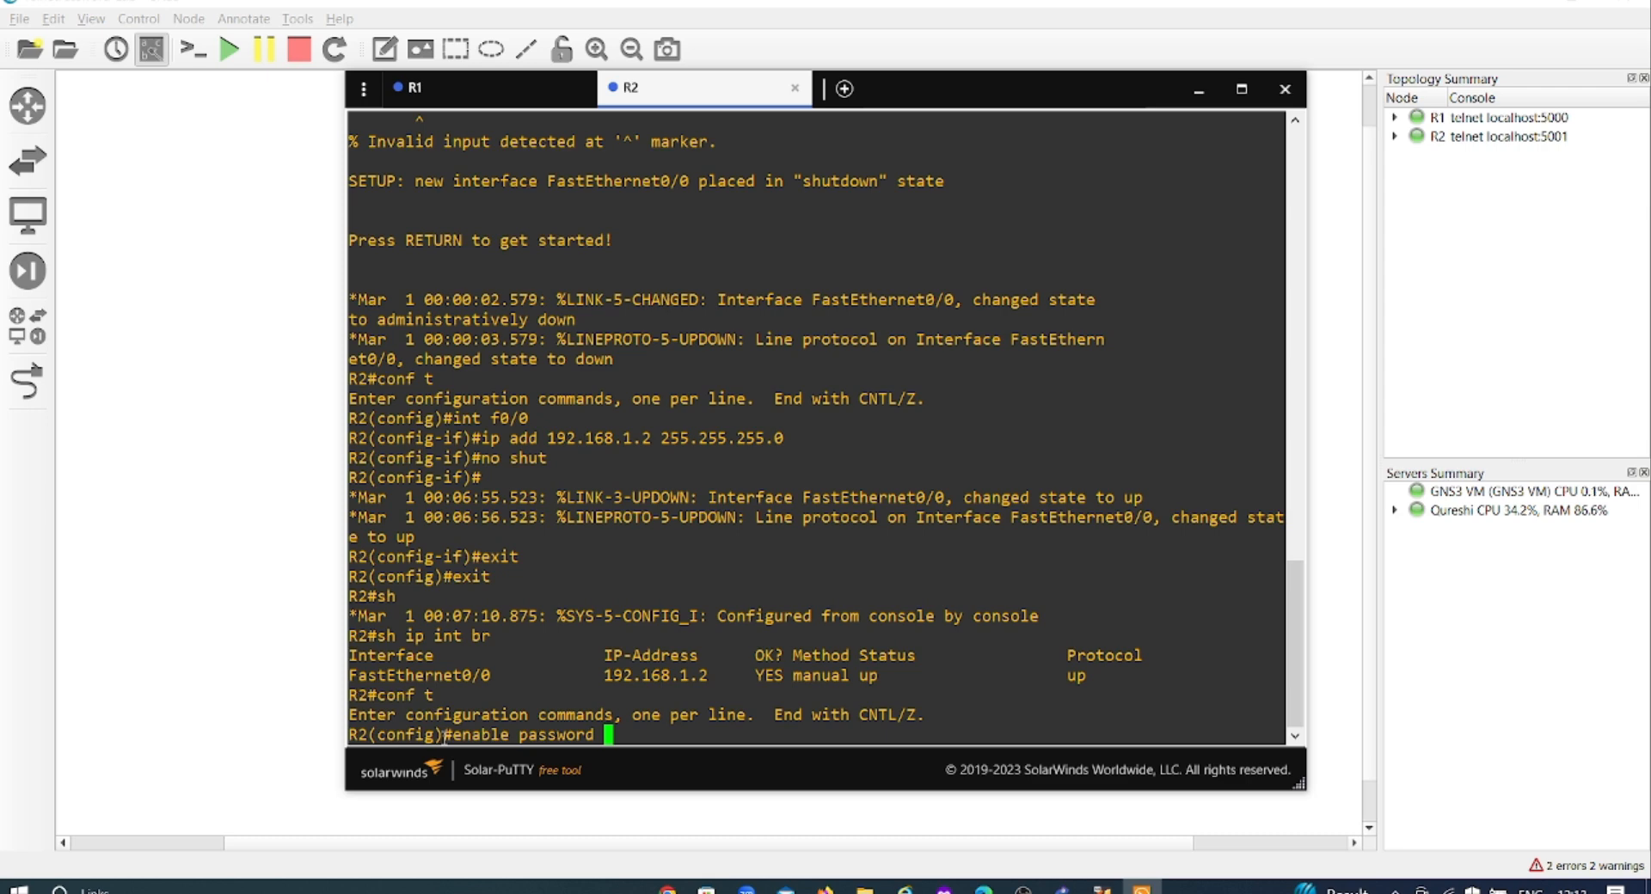
type("kashif")
key("Return")
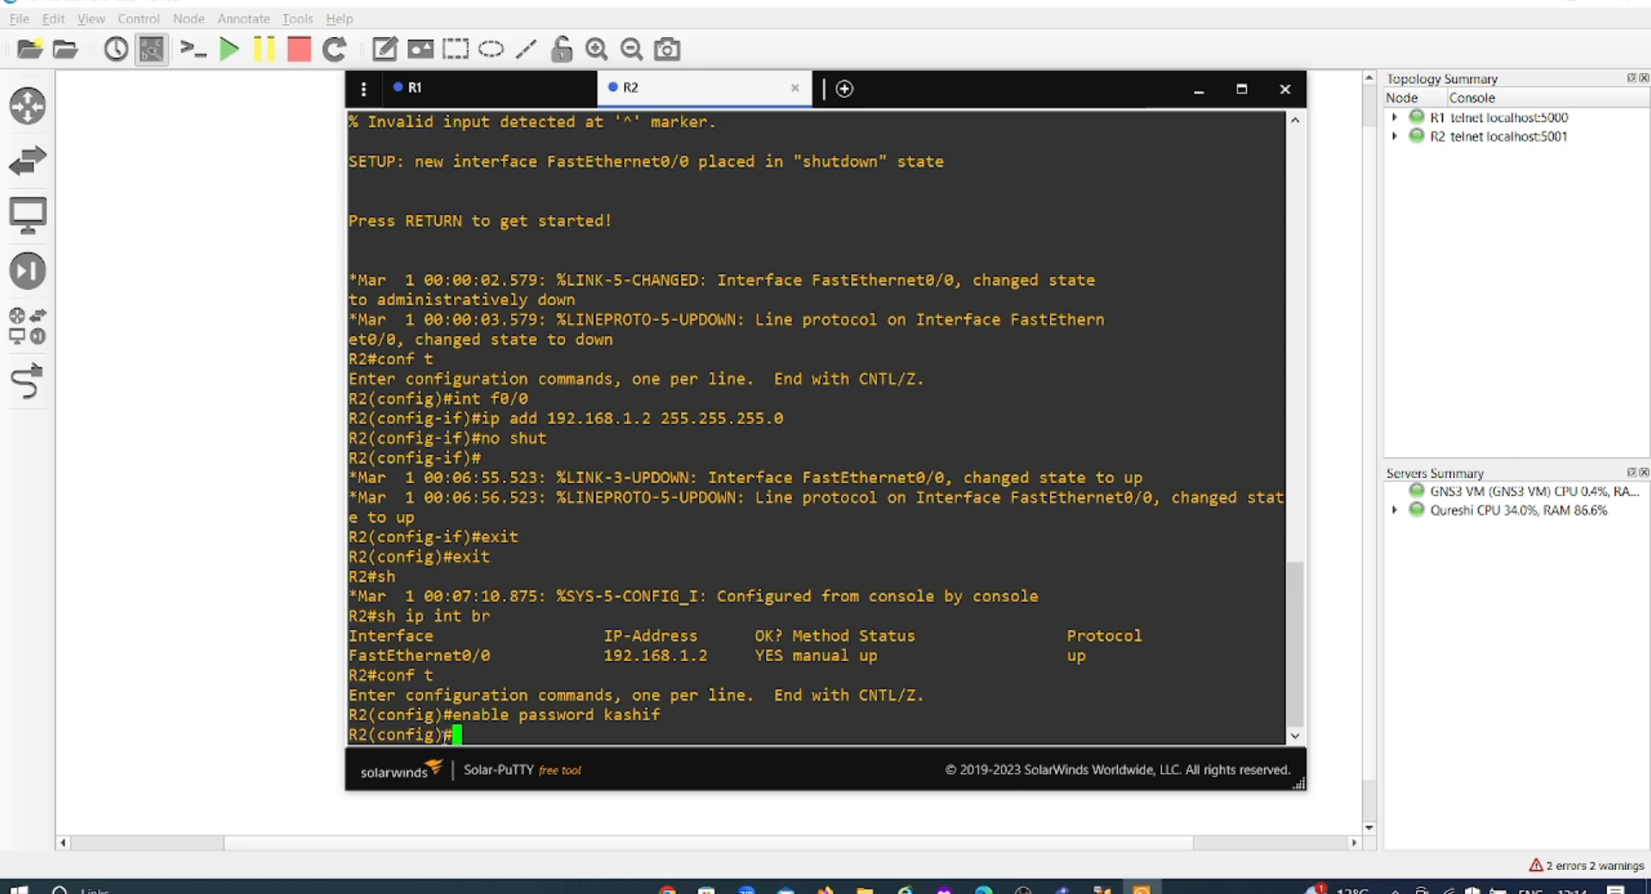
Set the Telnet password on R2's line vty 0 4, enable login there, and exit configuration mode.
type("line vty 0")
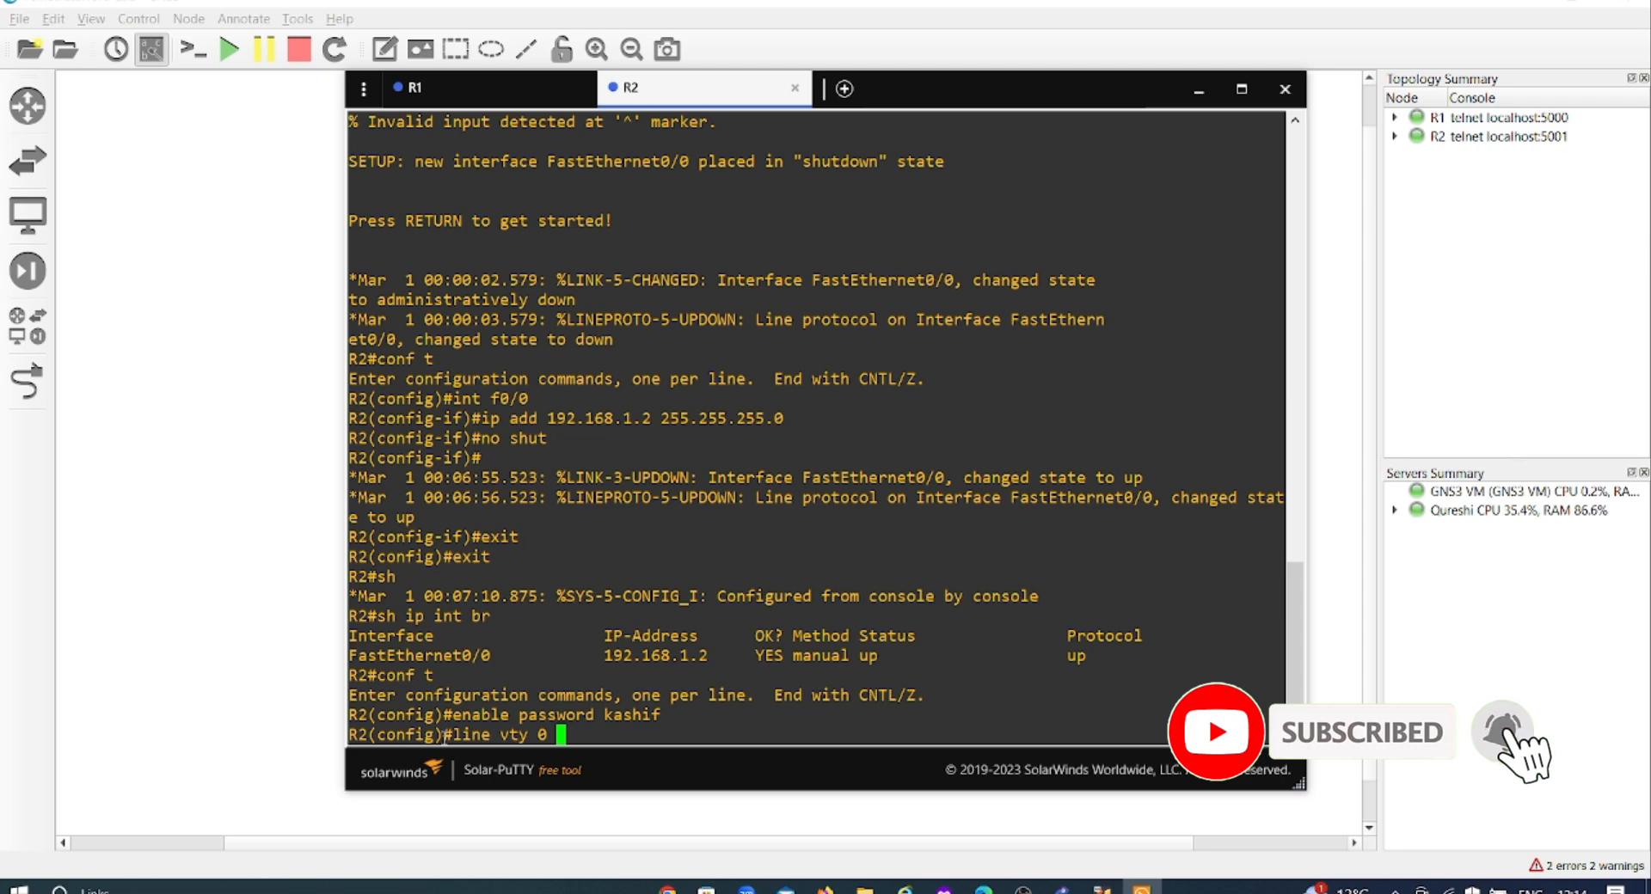
type(" 4")
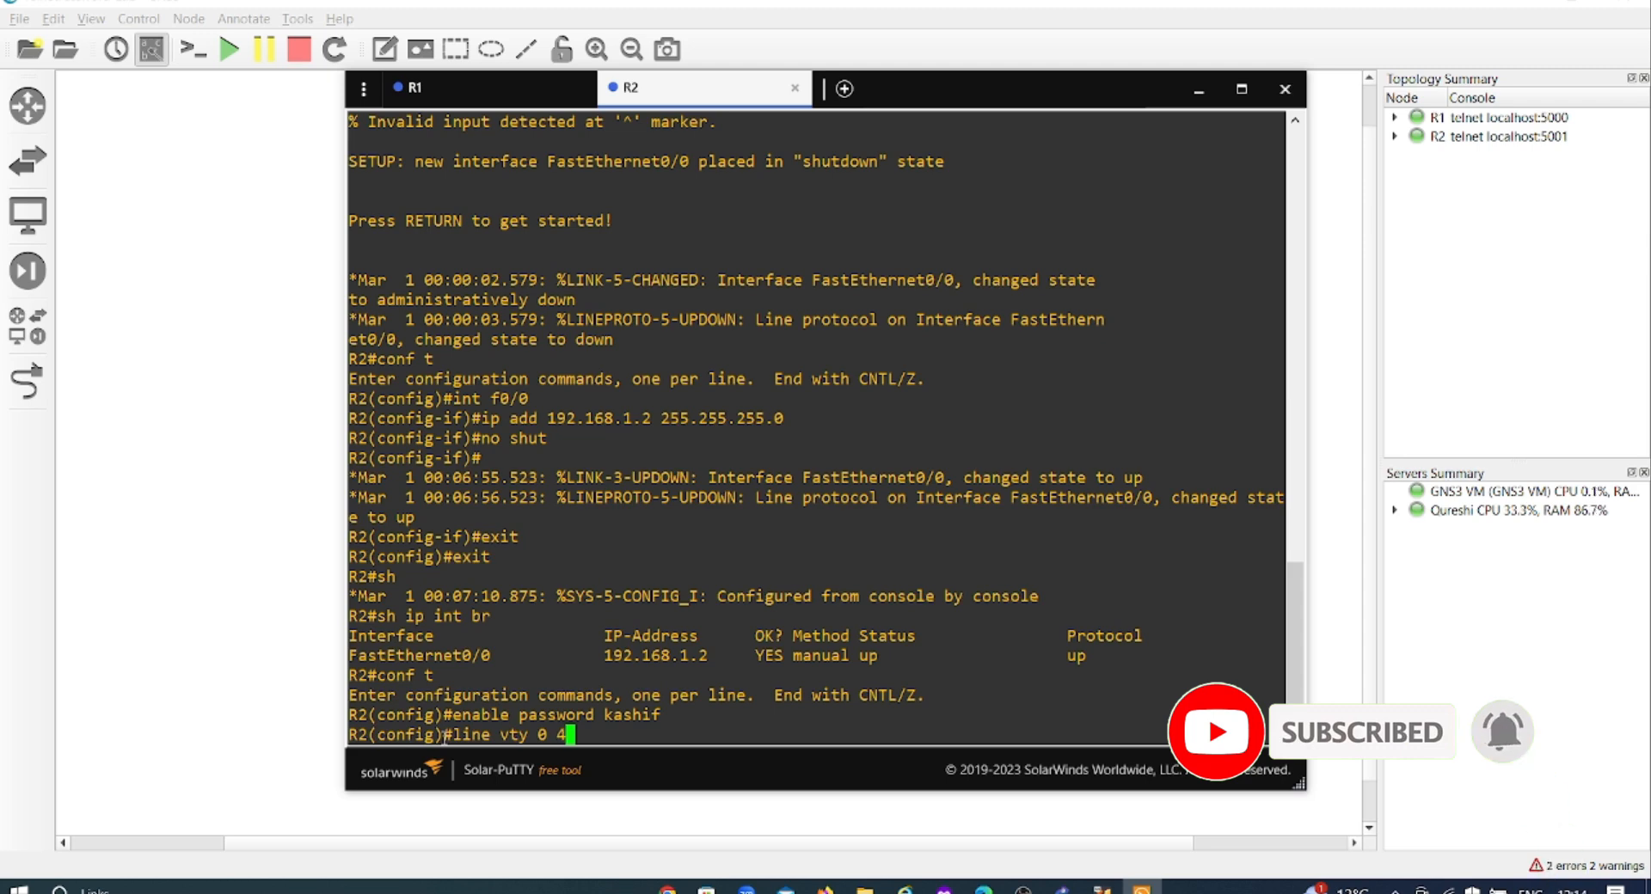
key("Return")
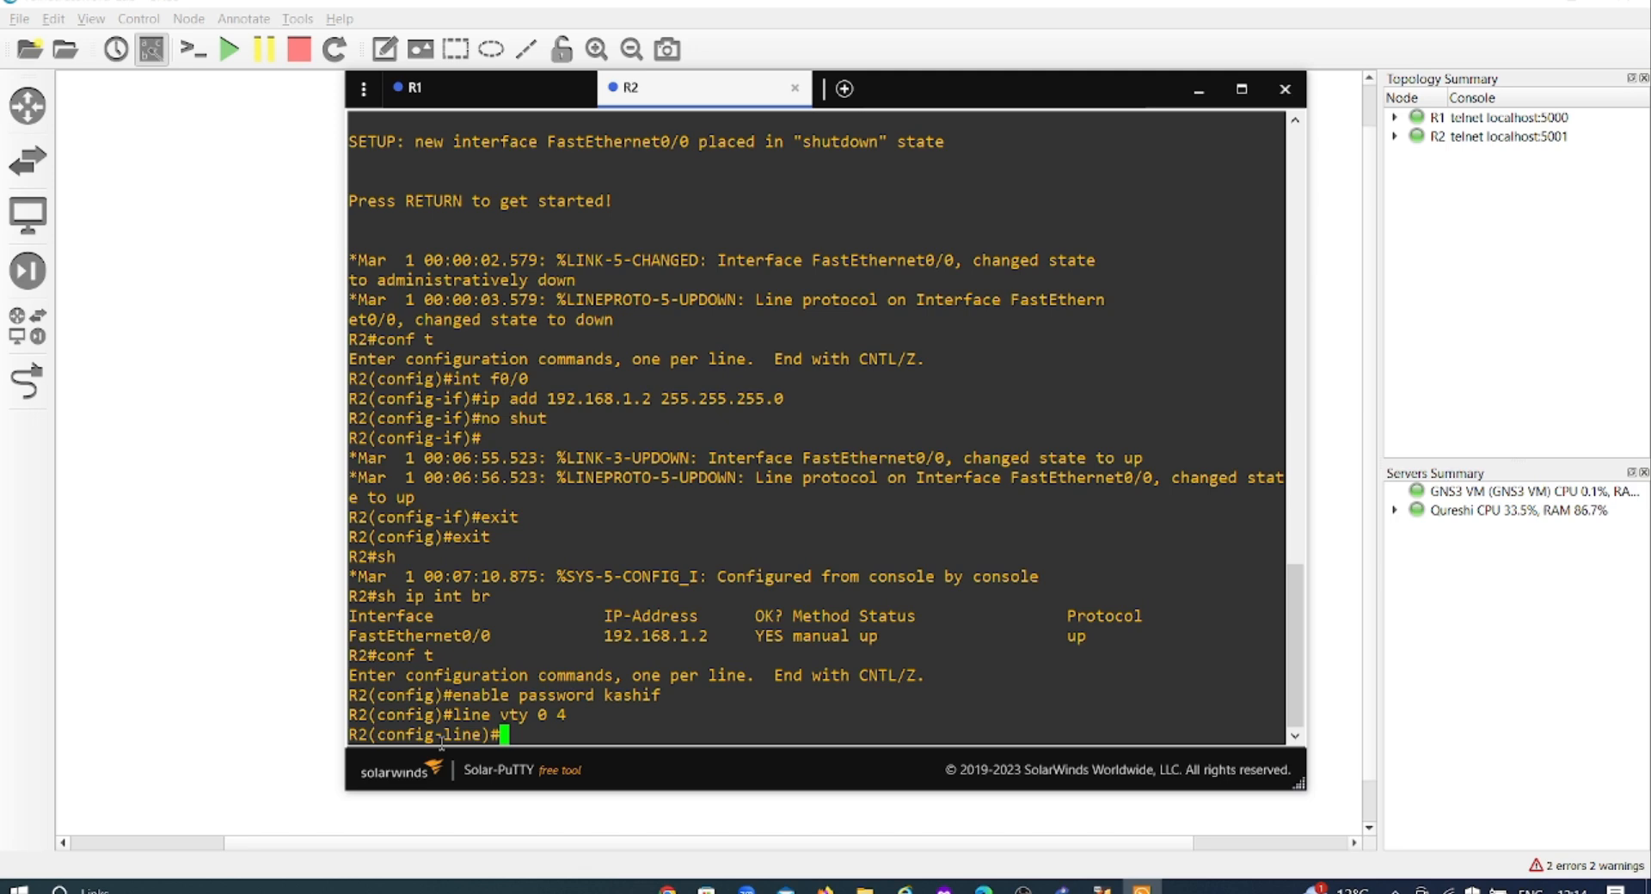
type("password kashif")
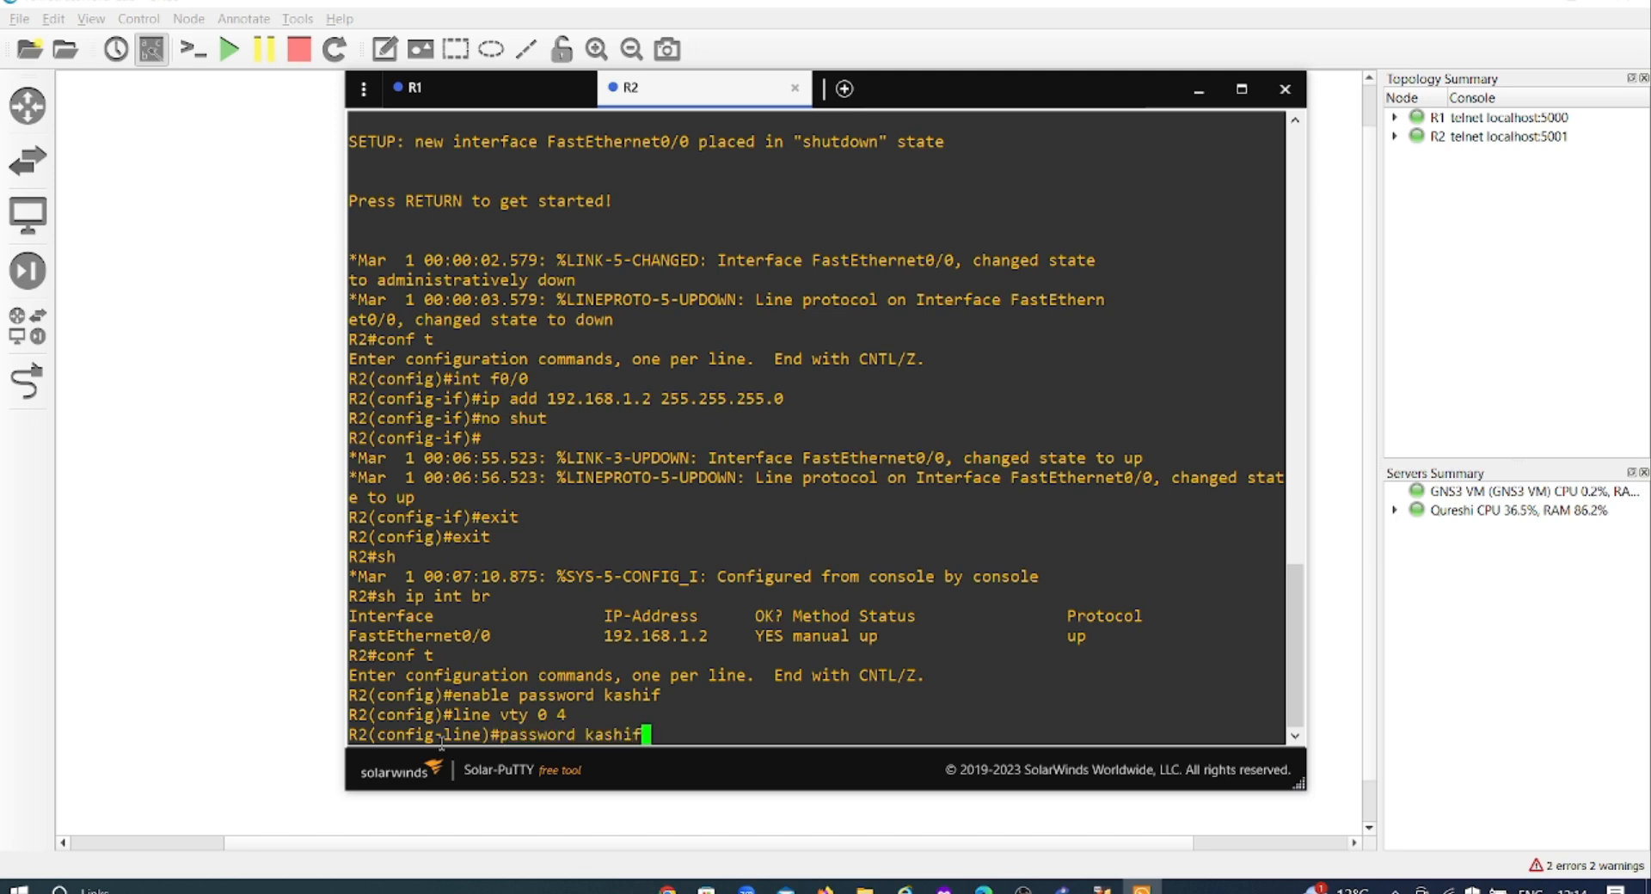
key("Return")
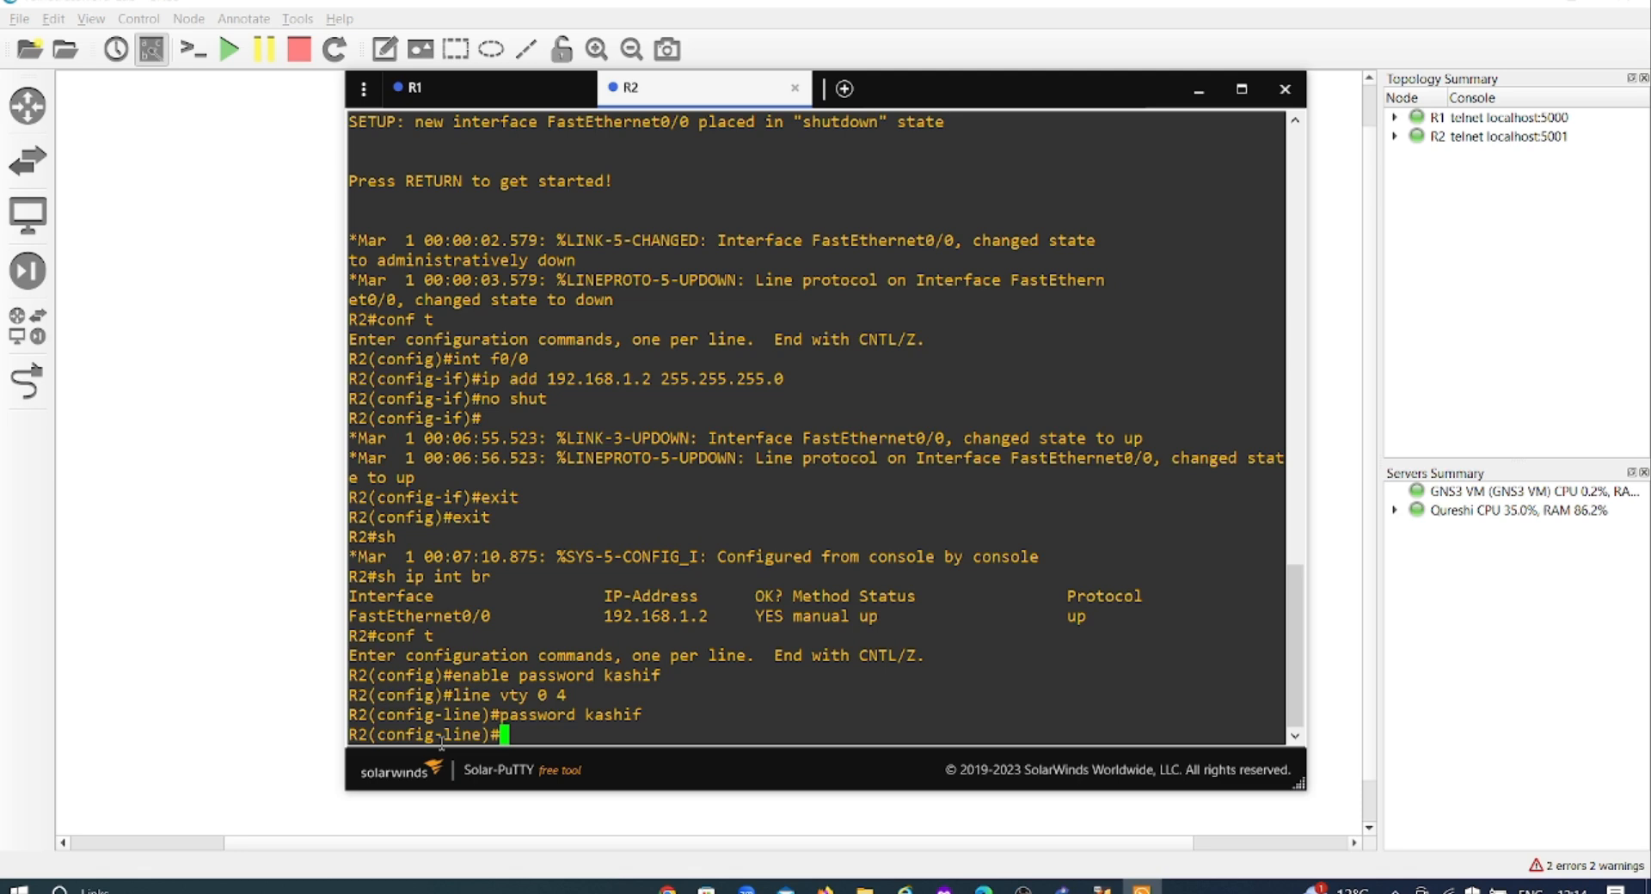
type("login")
key("Return")
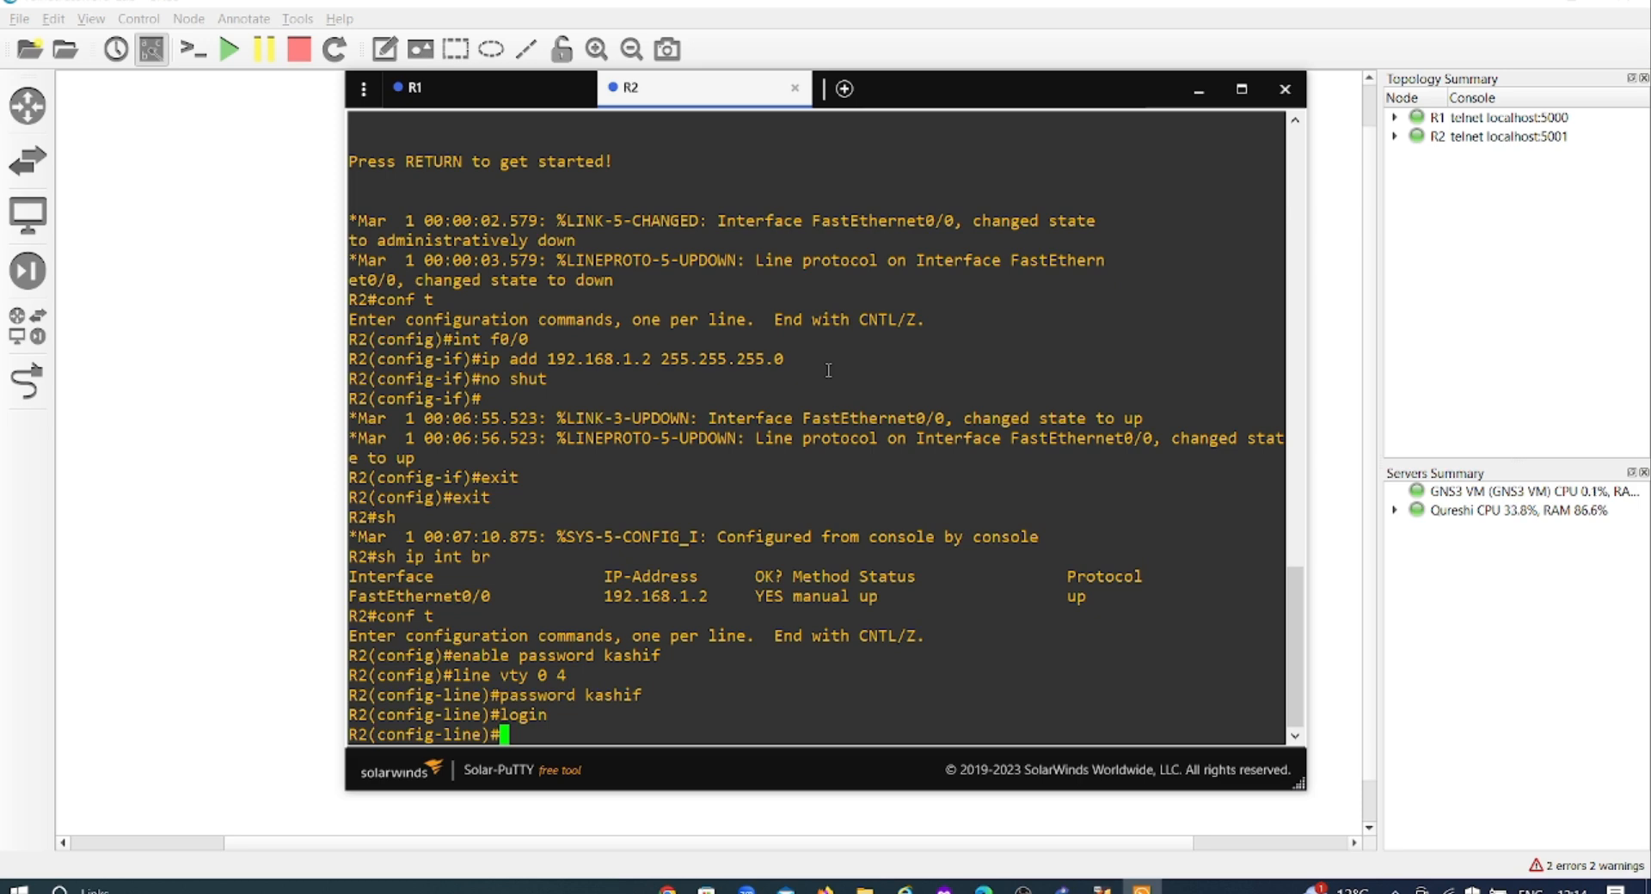
type("exit")
key("Return")
type("exit")
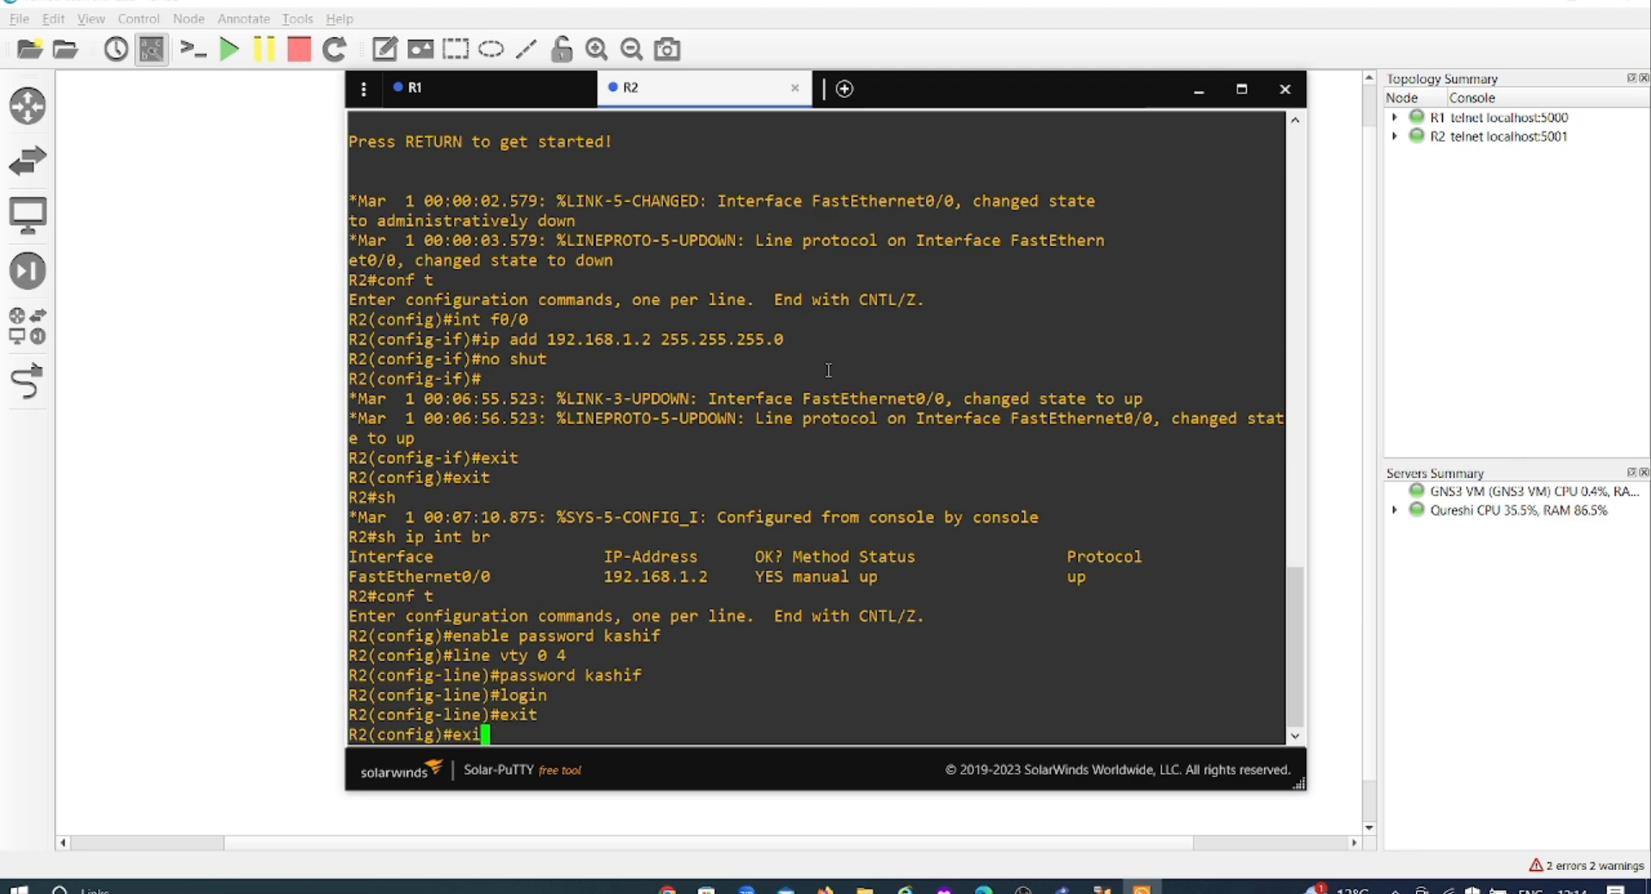
key("Return")
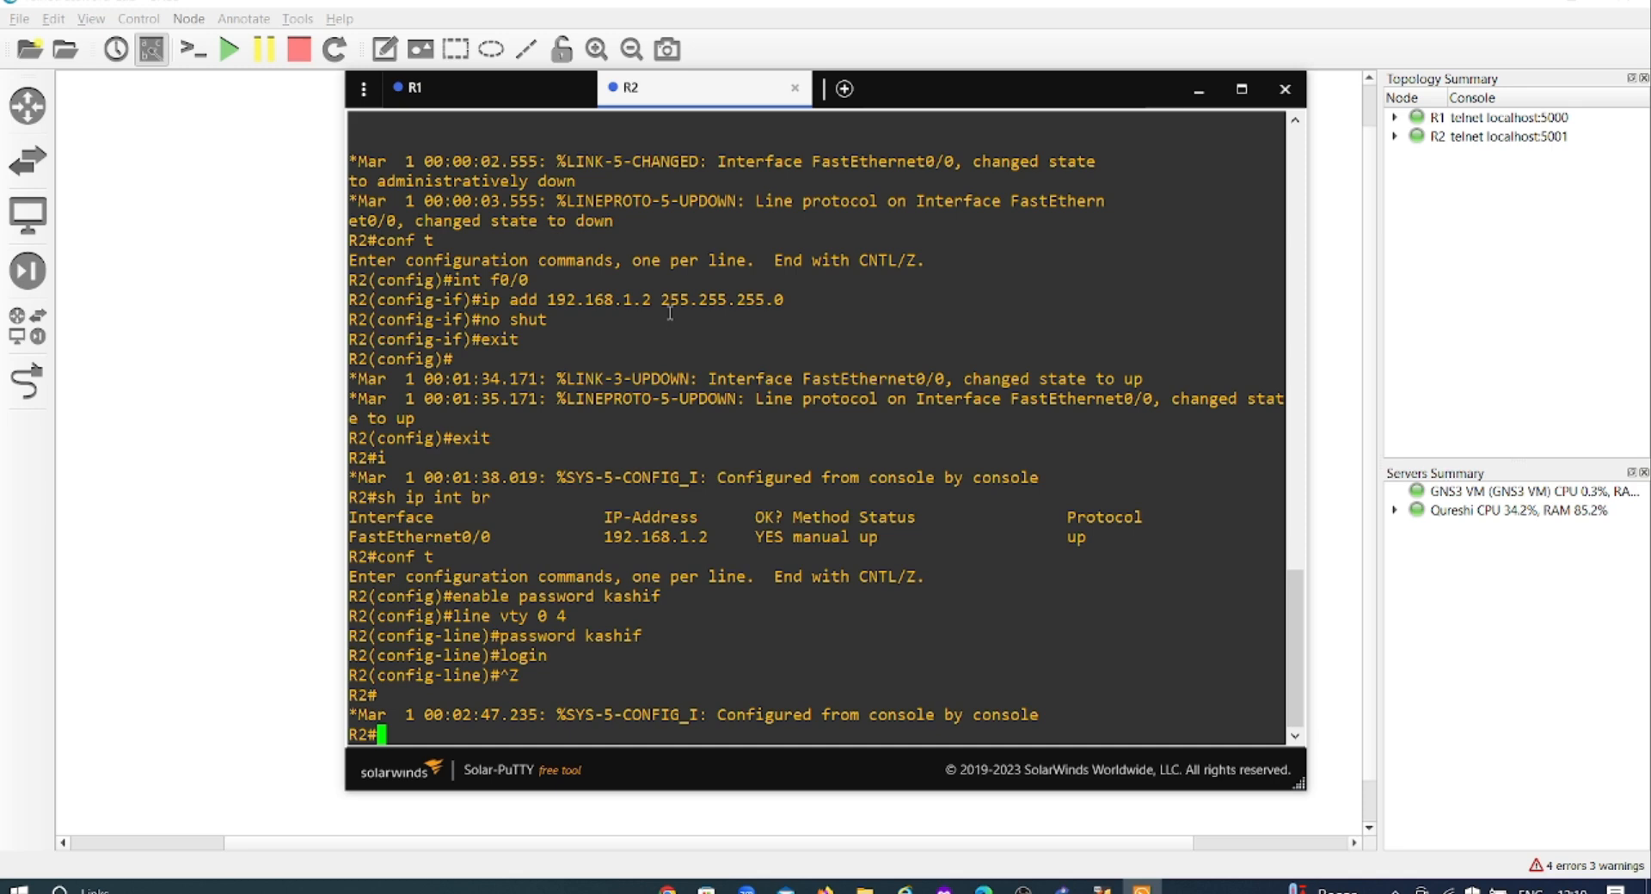
Start an Ethernet packet capture on the R1–R2 link with the capture visualization program, and postpone the Wireshark update.
left_click(497, 102)
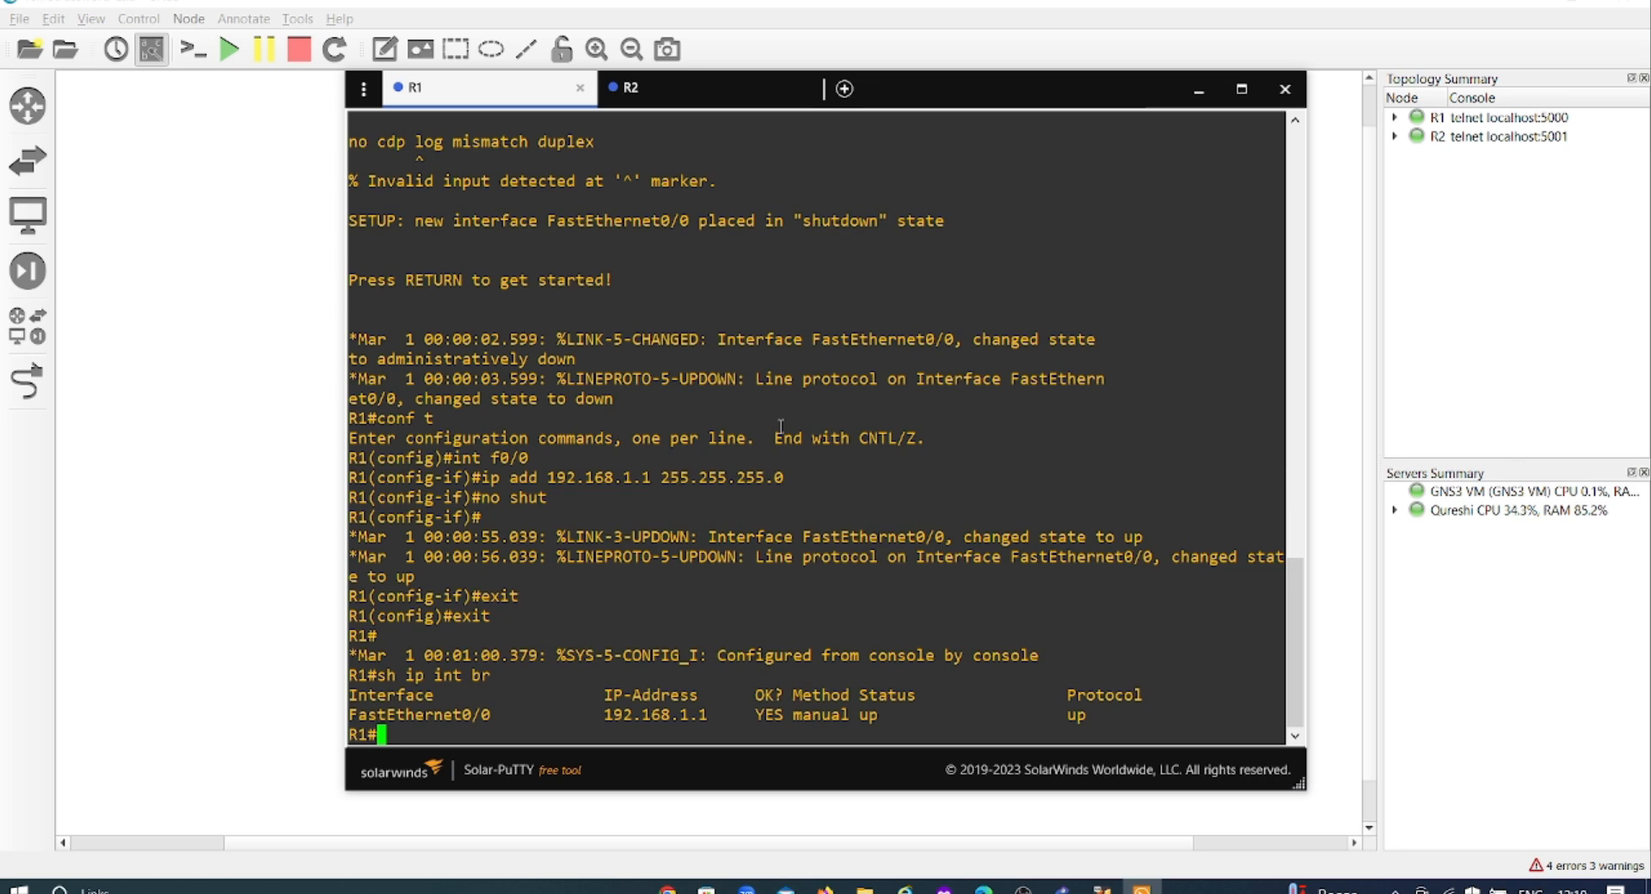
left_click(1198, 91)
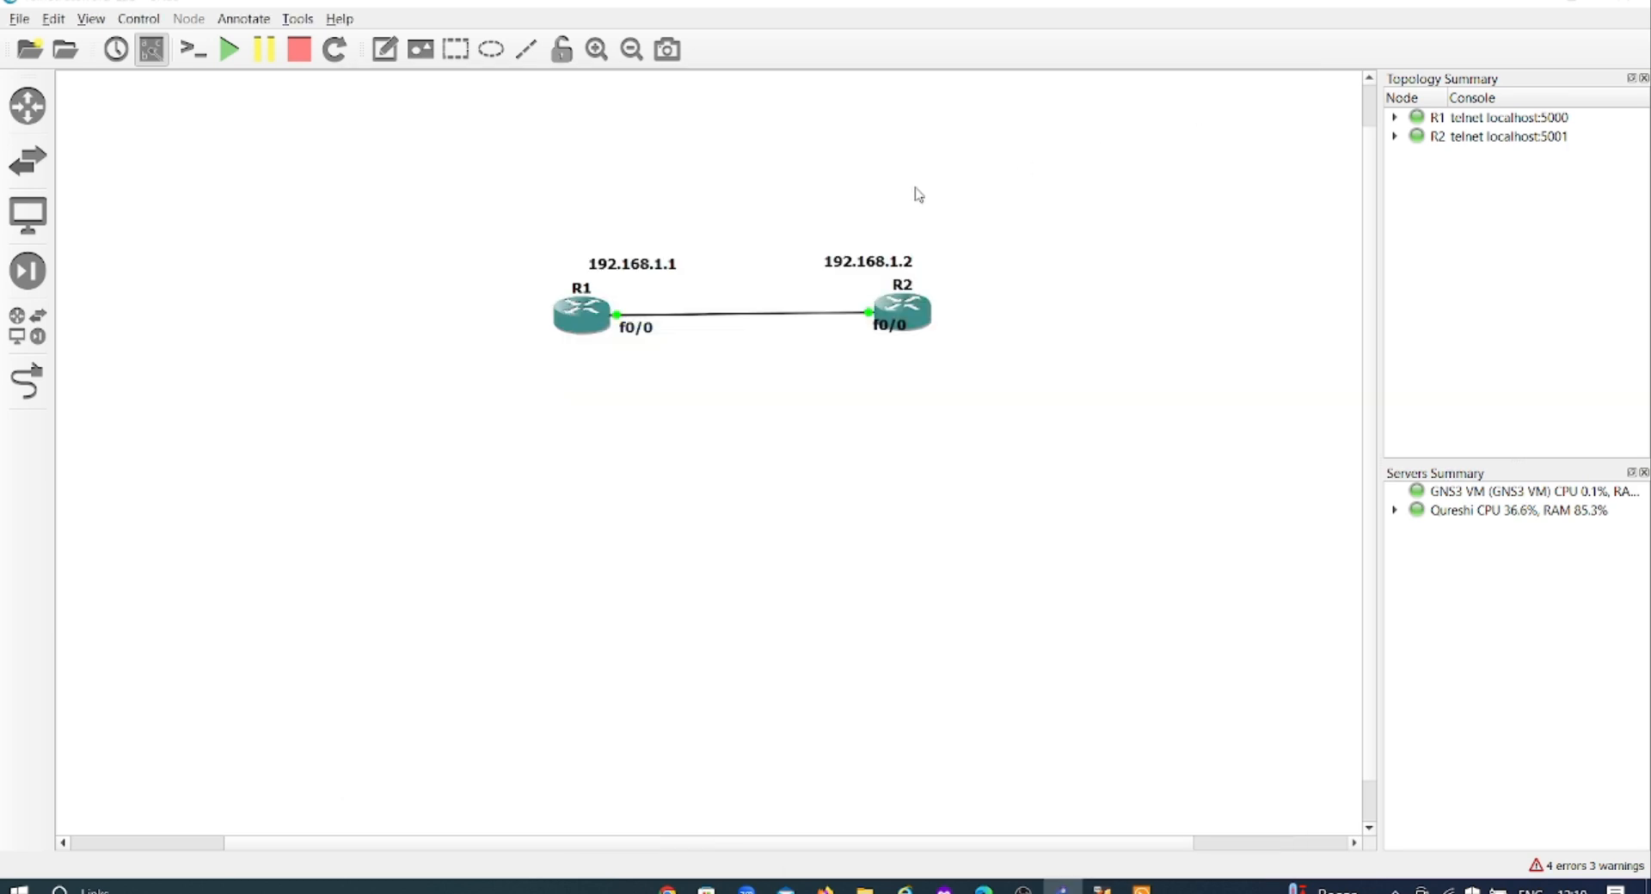
right_click(748, 318)
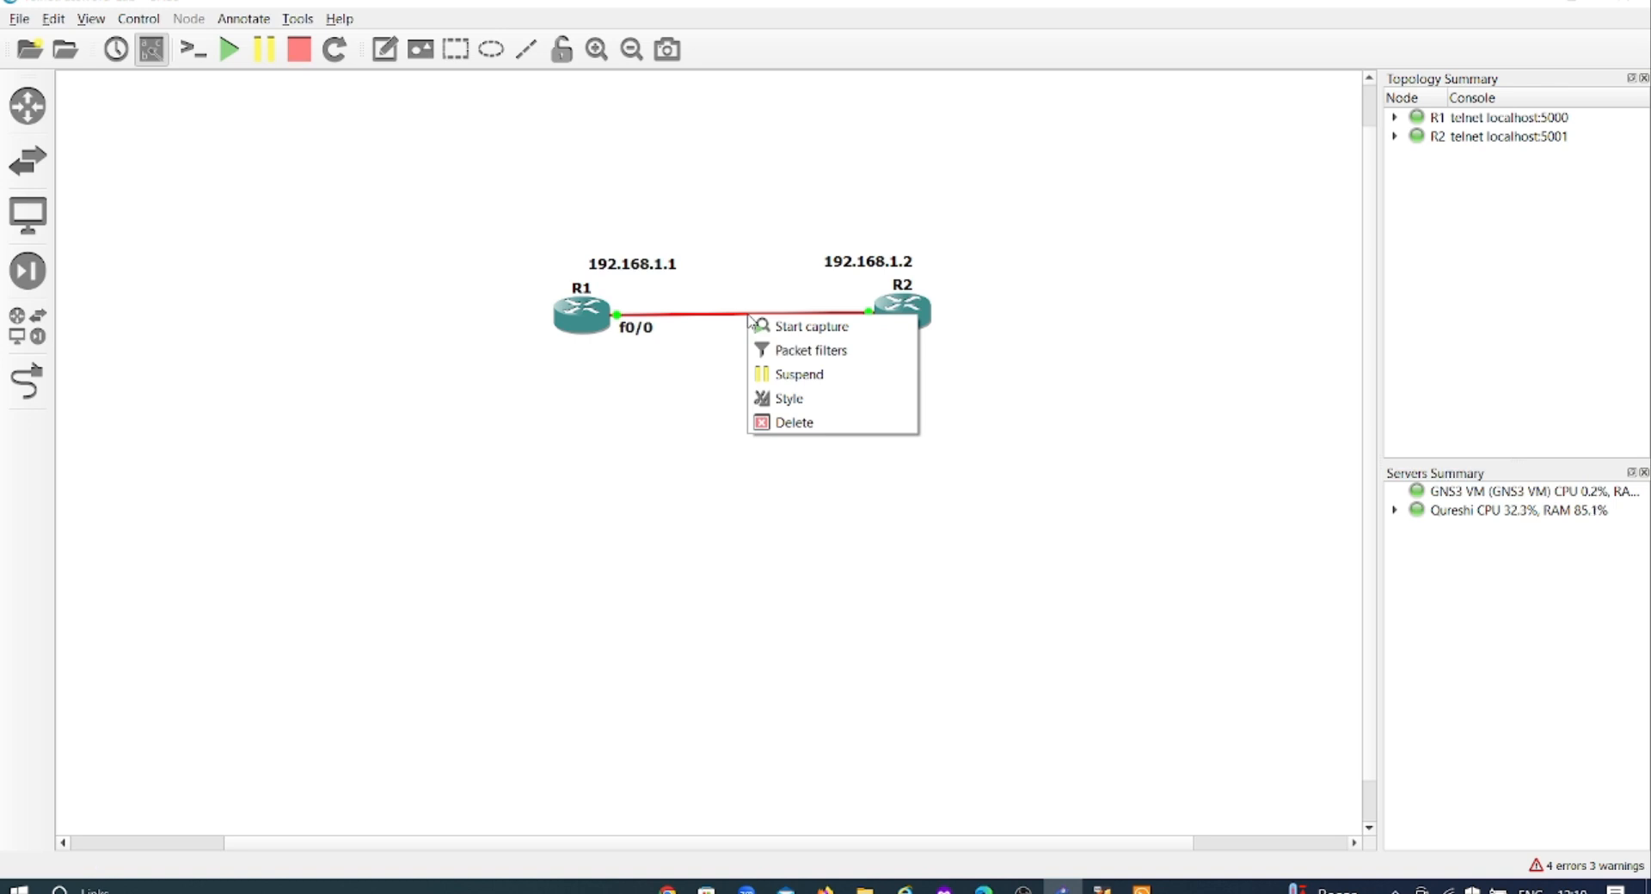
left_click(846, 329)
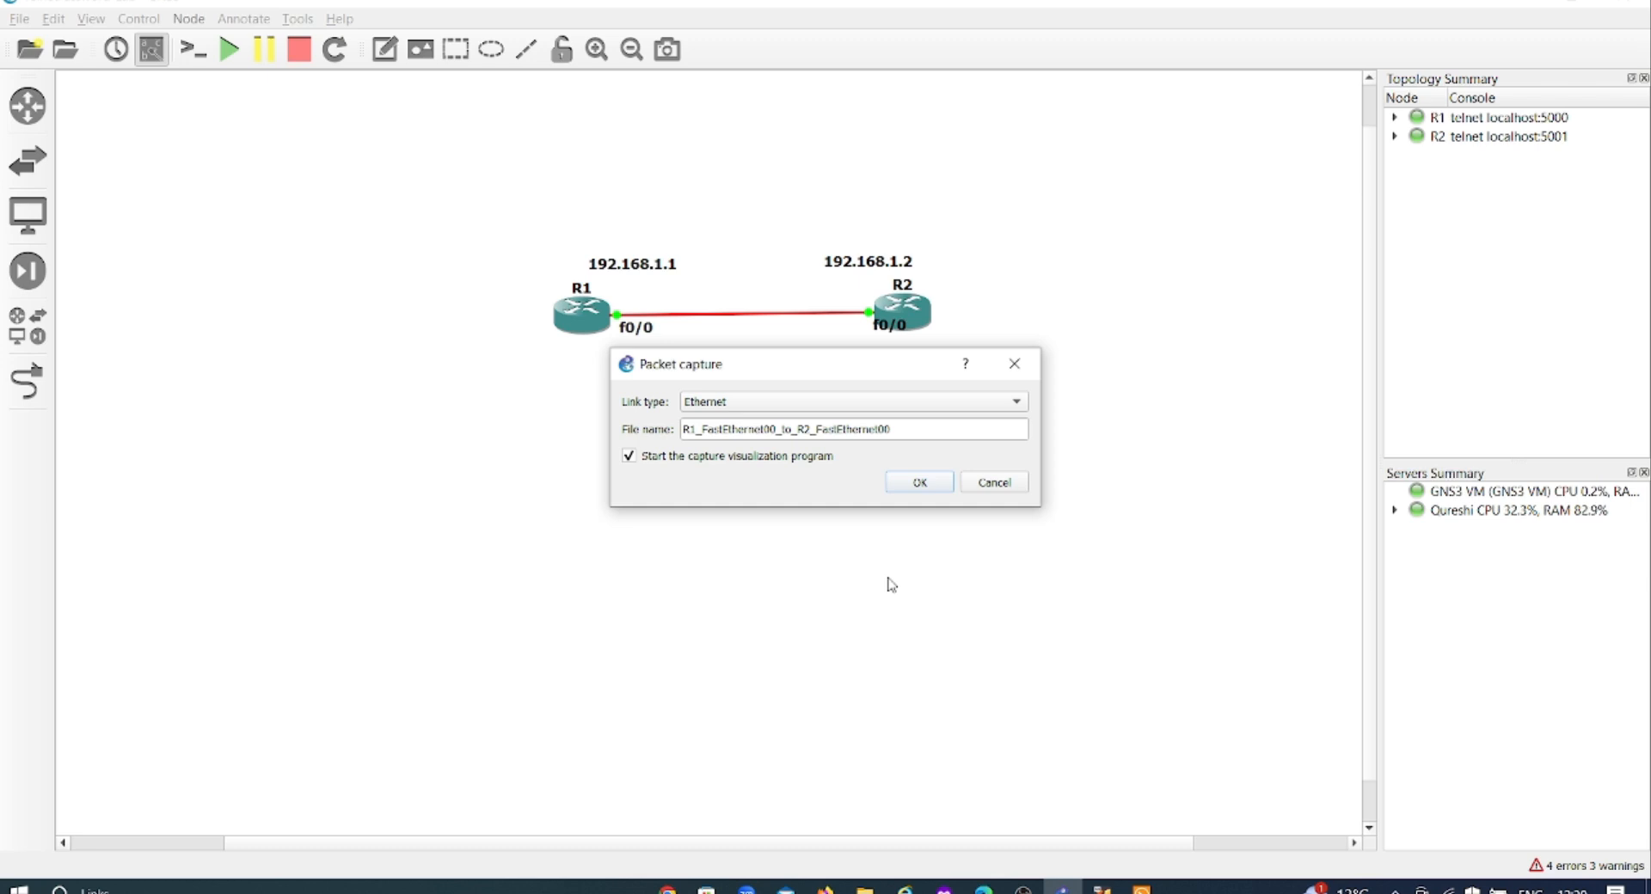
left_click(918, 482)
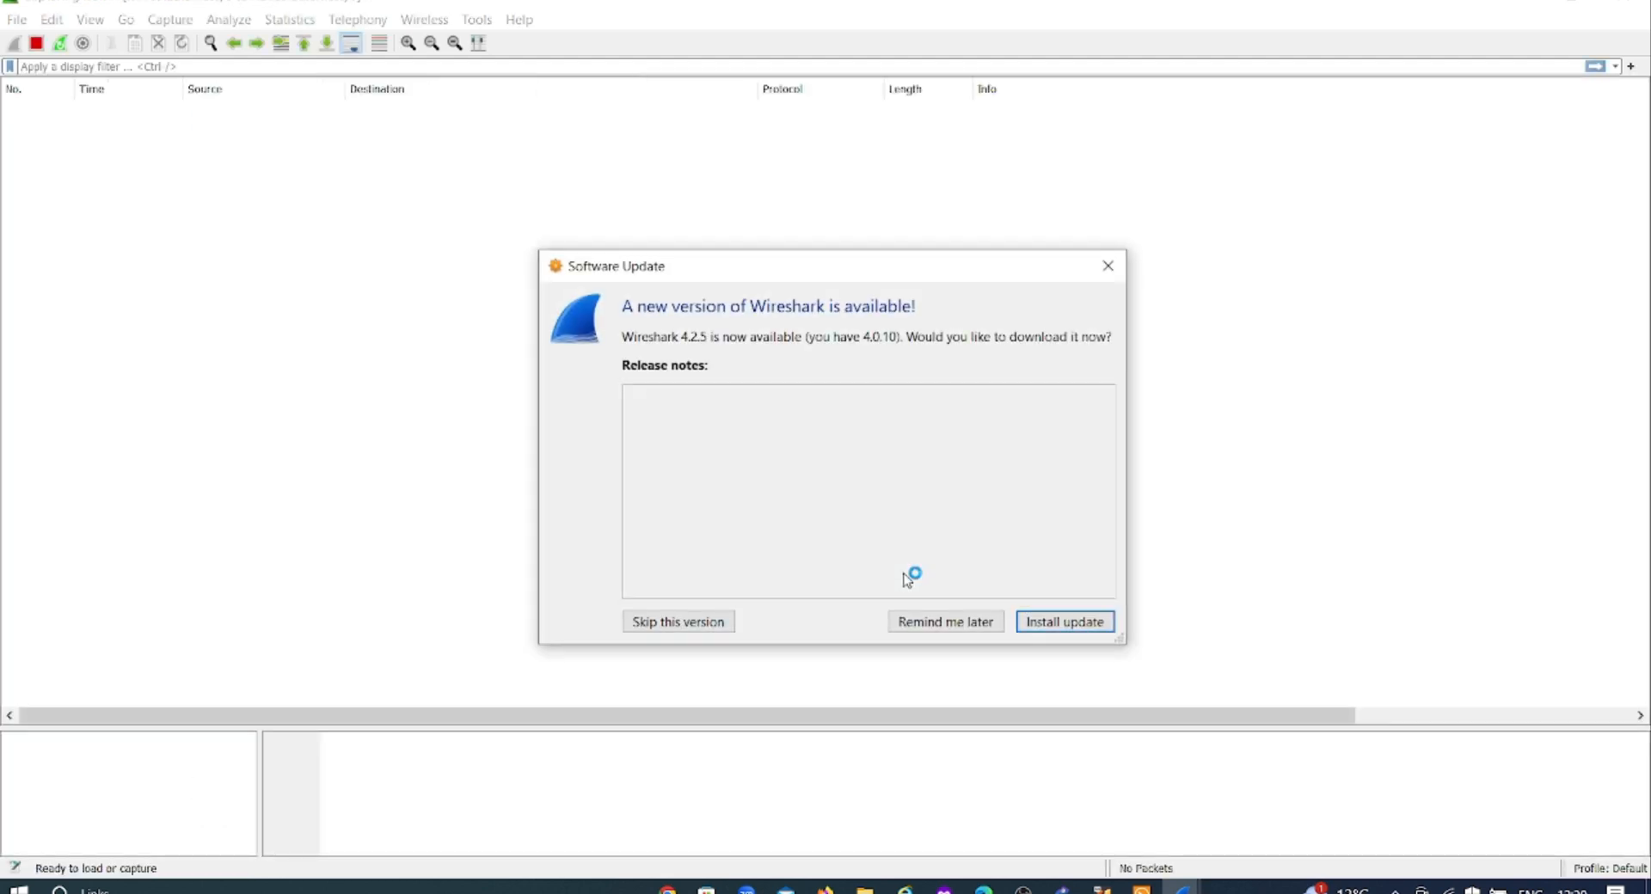
left_click(946, 622)
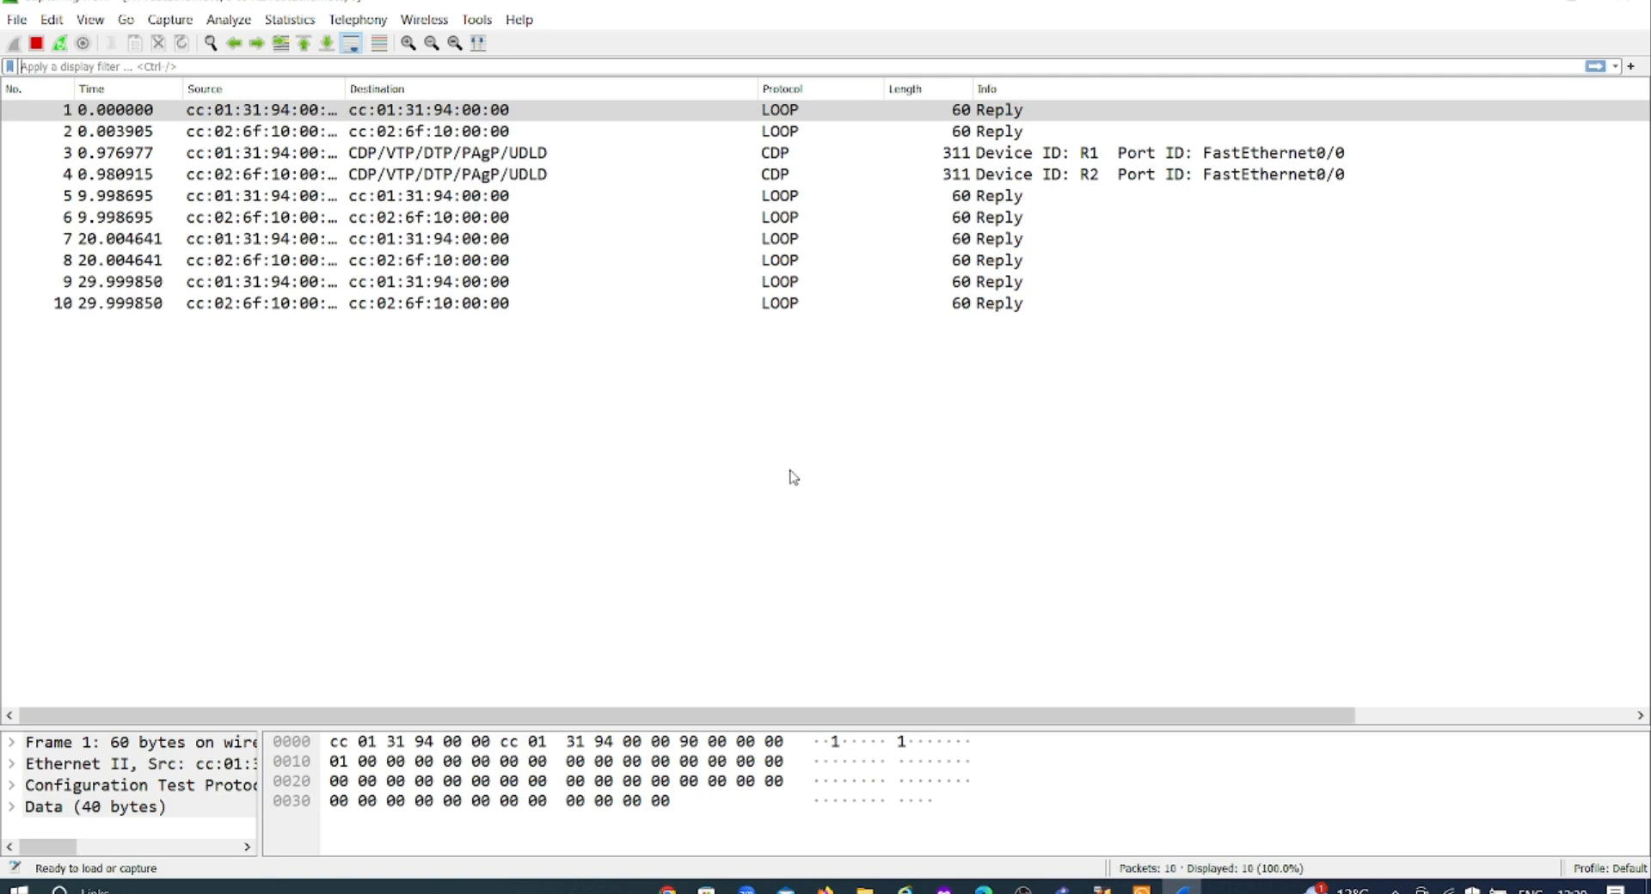
Return to R1's console, telnet to 192.168.1.2 and log in to R2 with the line password.
left_click(1507, 4)
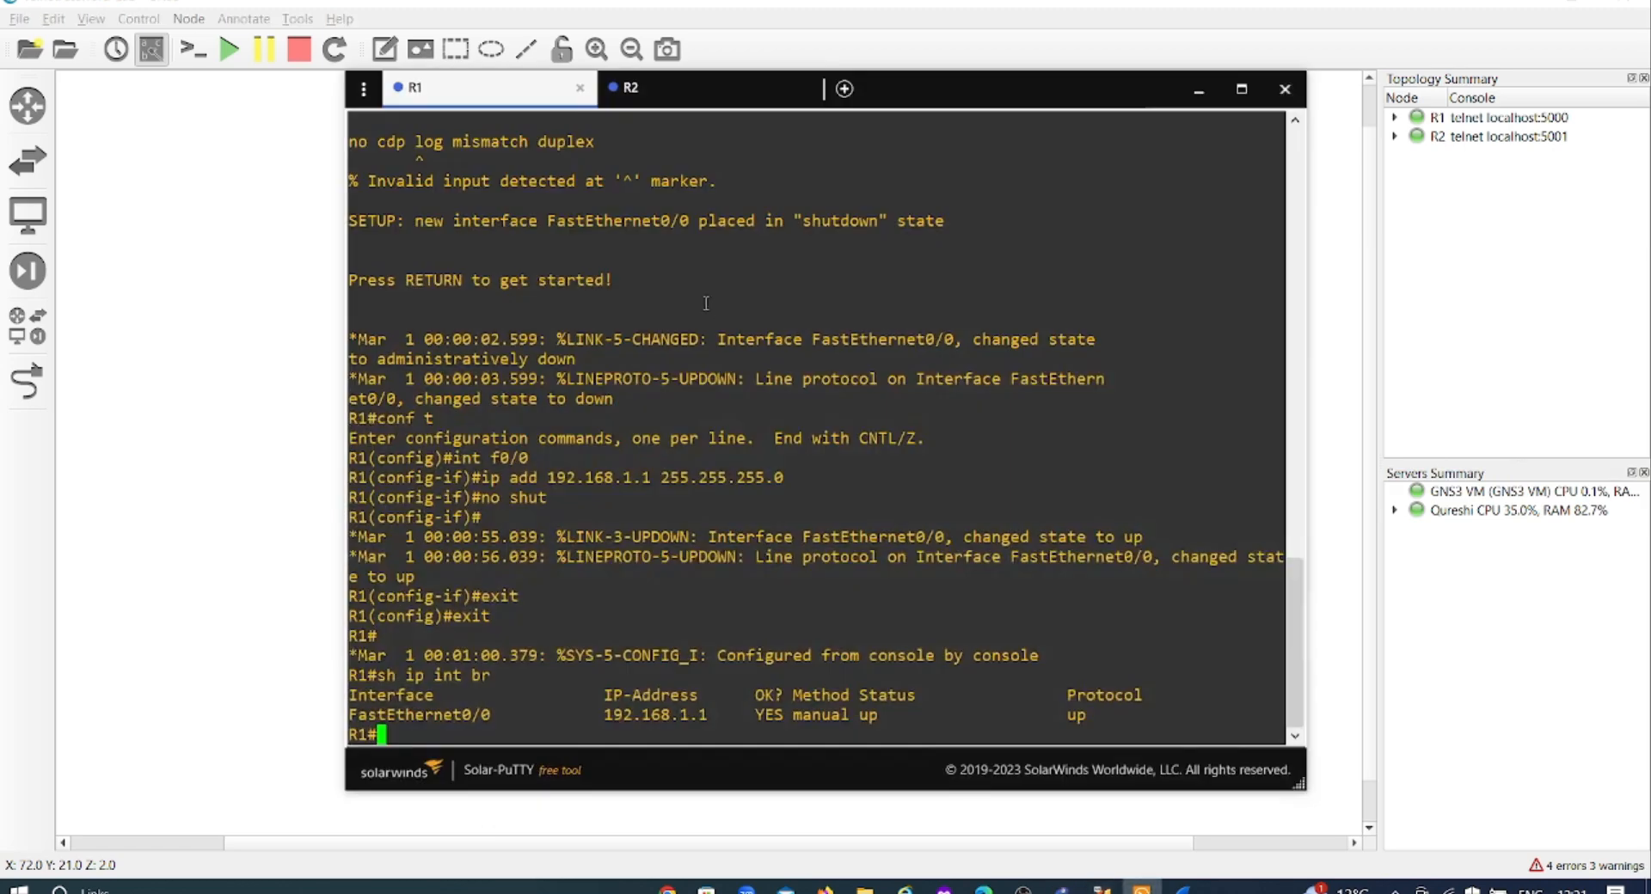
left_click(1141, 888)
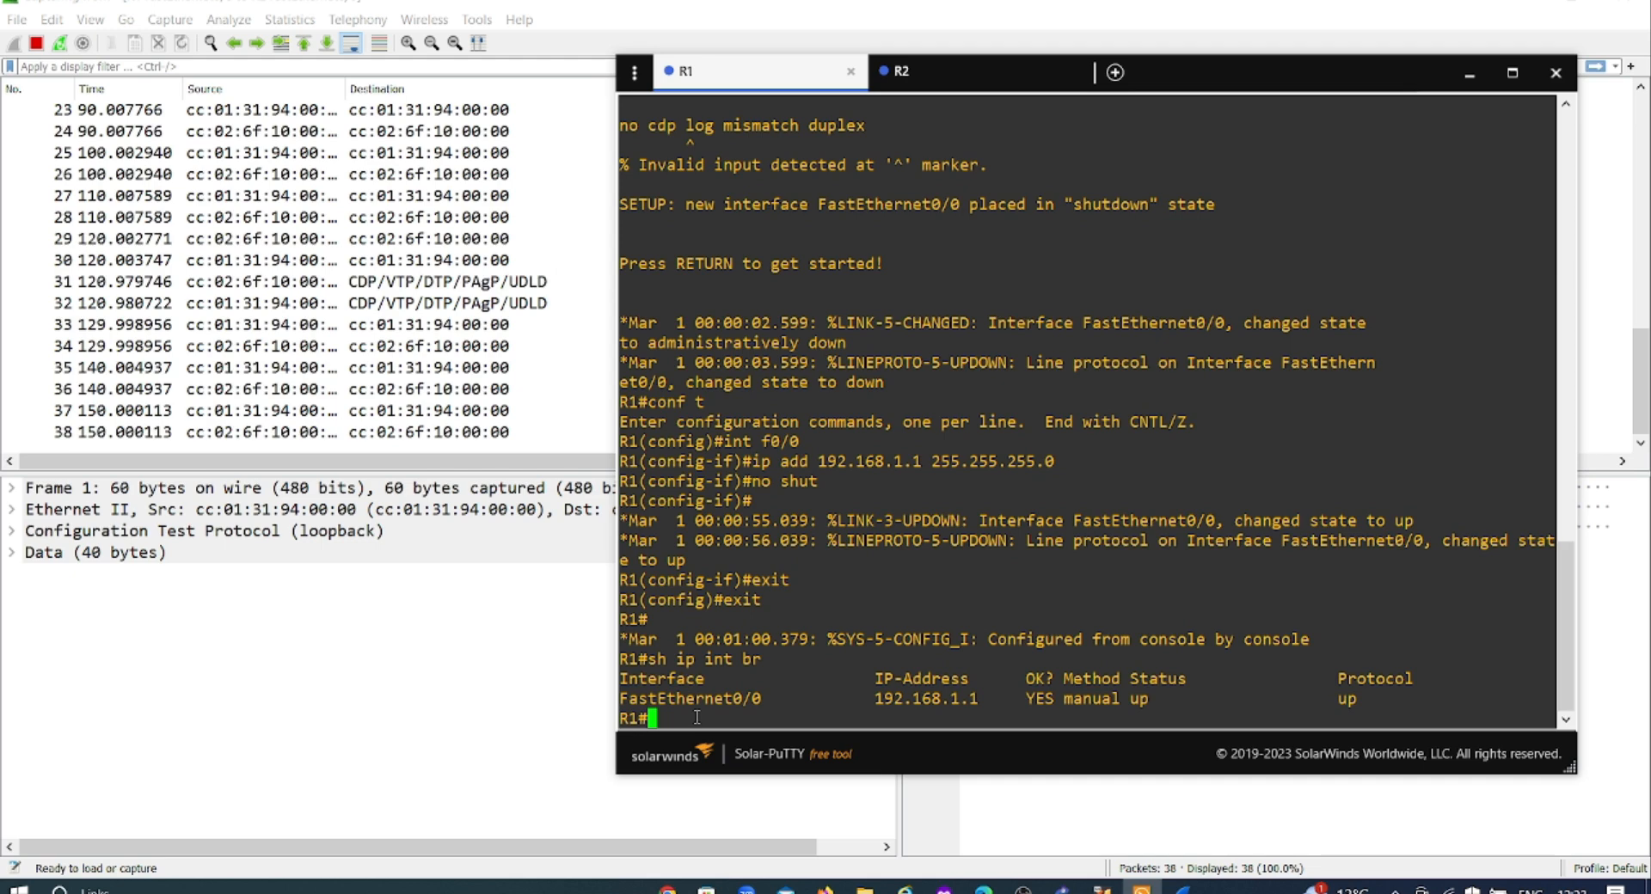
type("telnet")
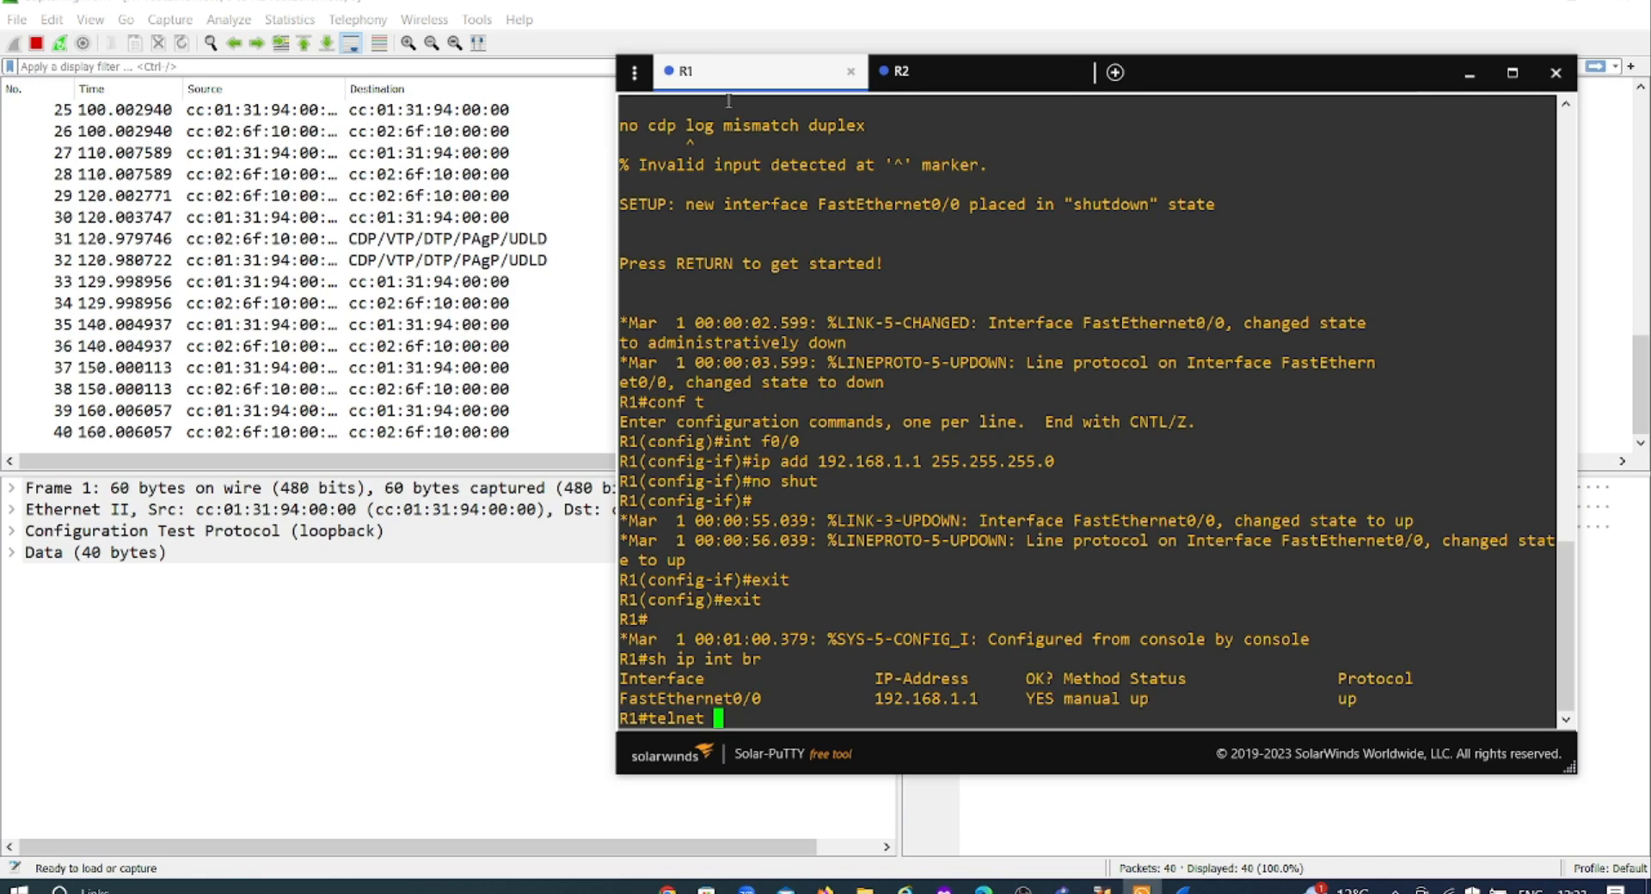
type("192.168.1.2")
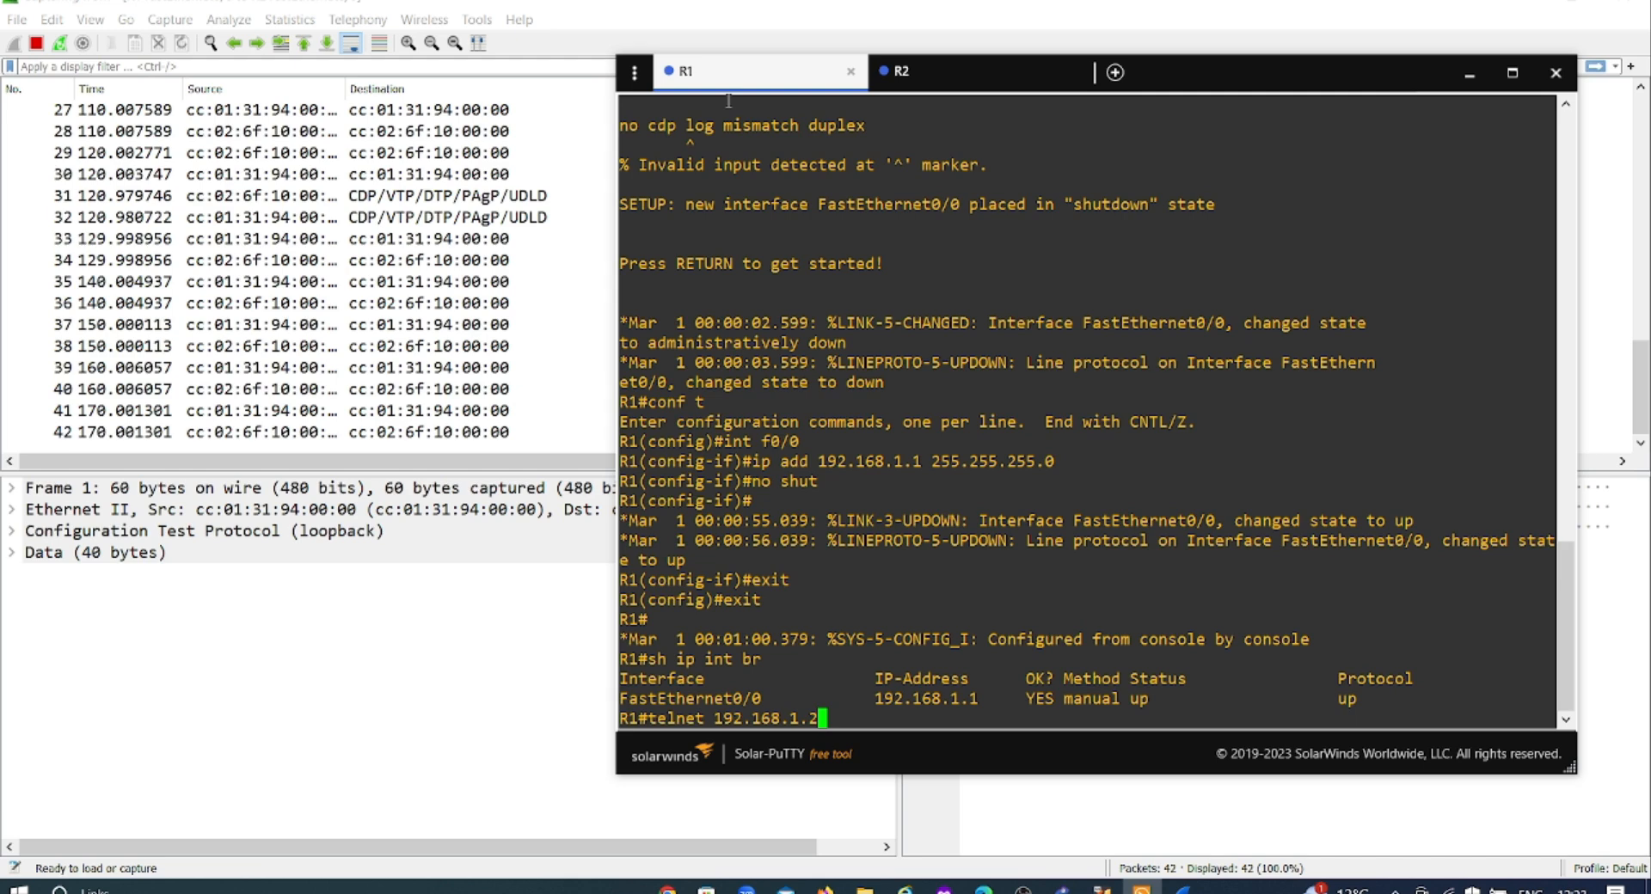
key("Return")
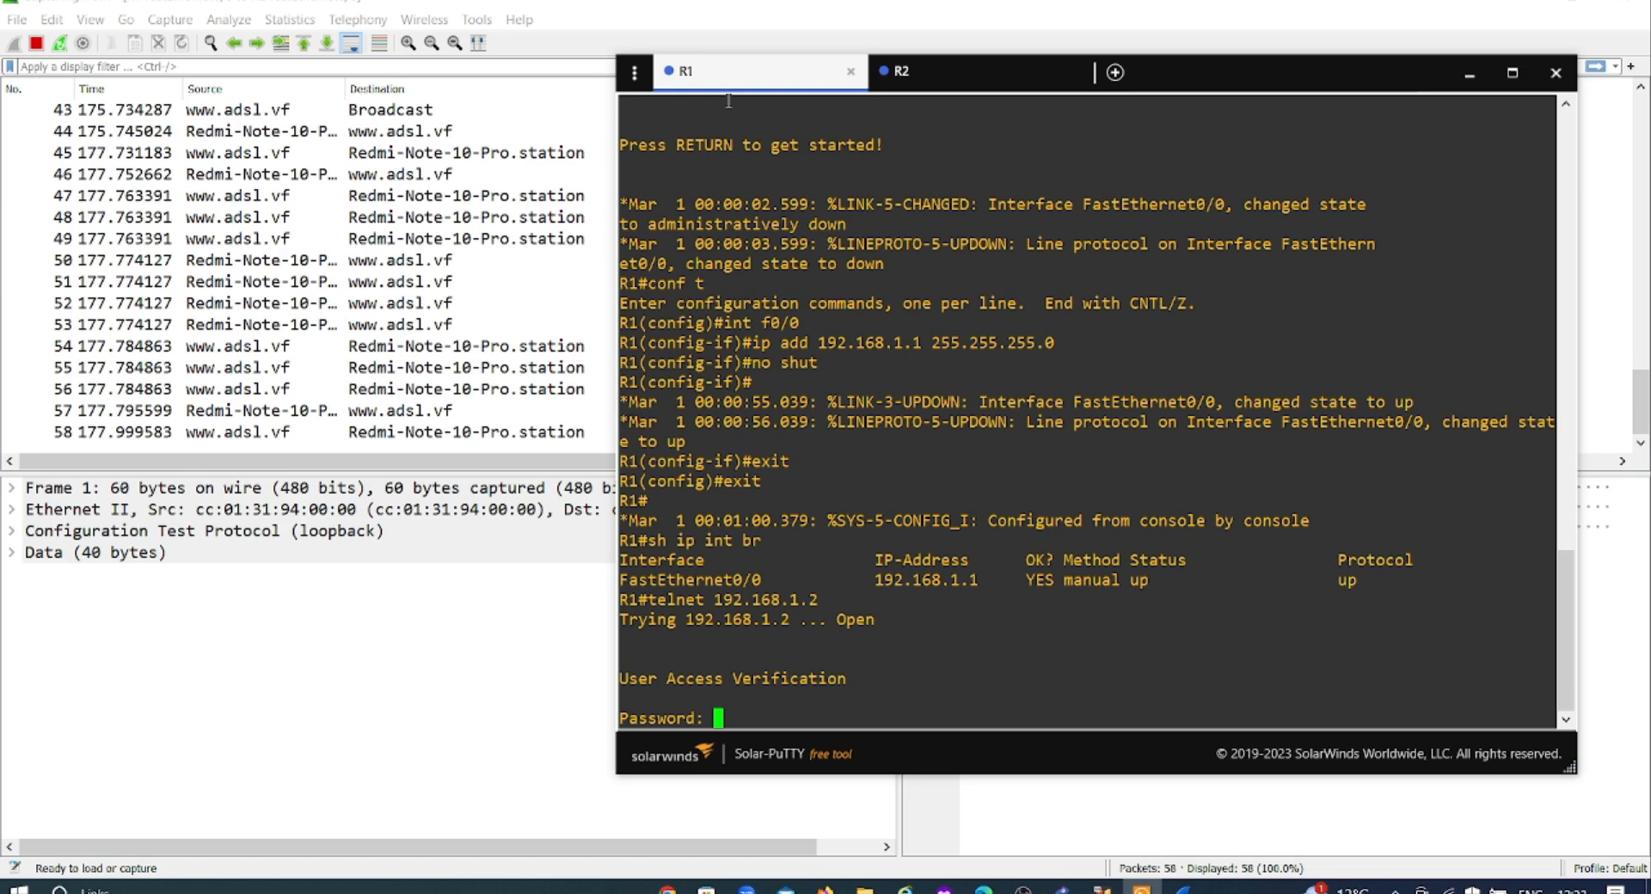
key("Return")
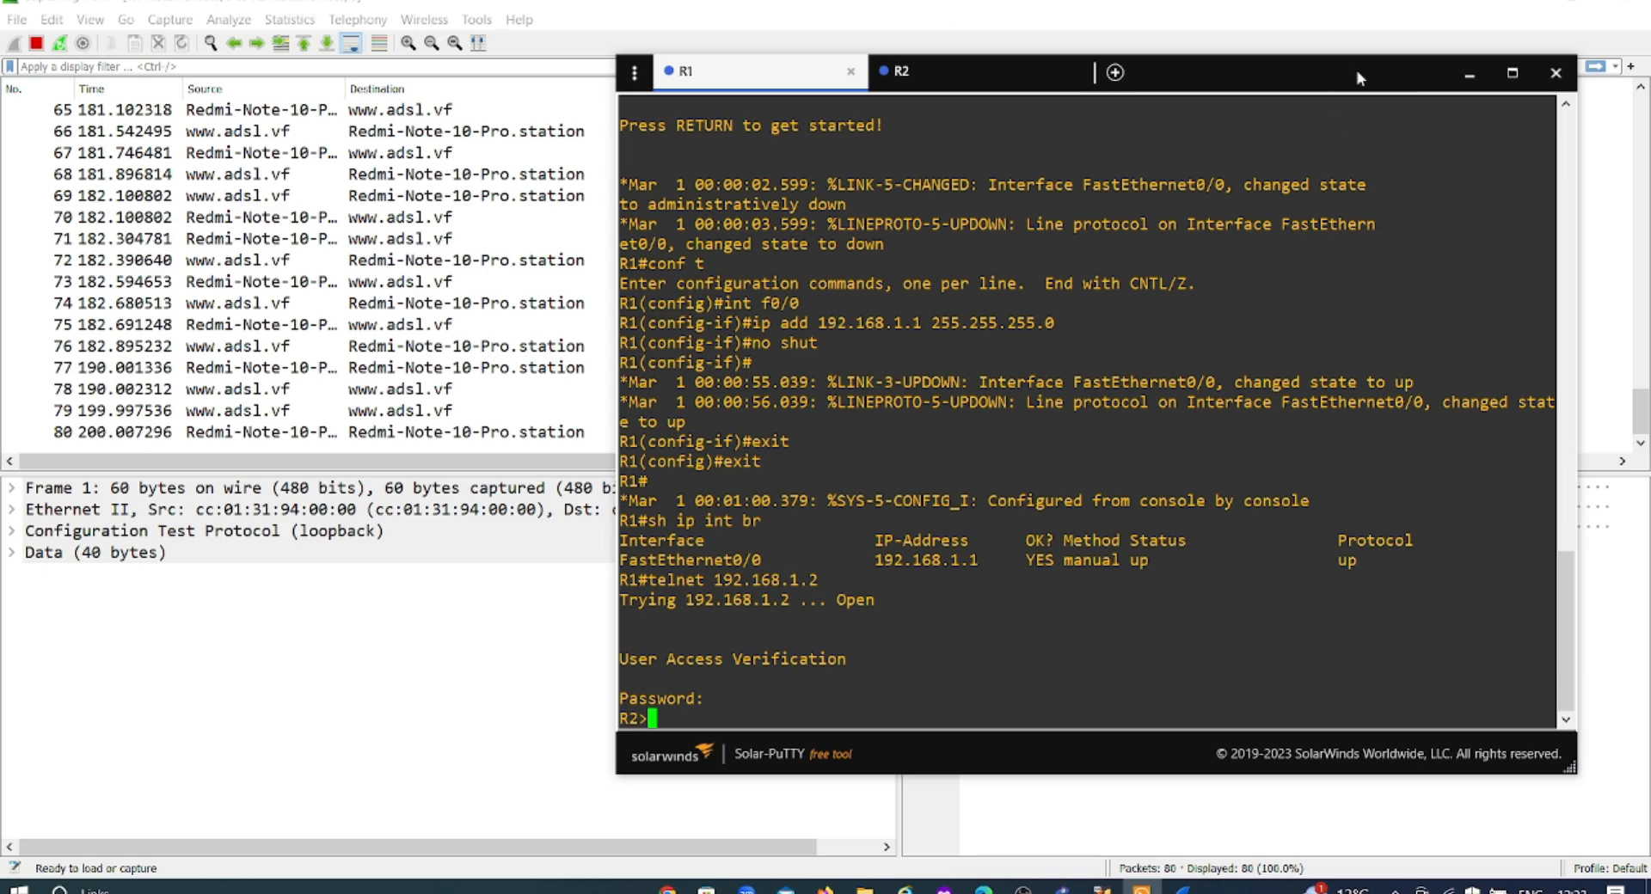
Switch to Wireshark and look through the captured packets for the Telnet traffic between R1 and R2.
left_click(1475, 73)
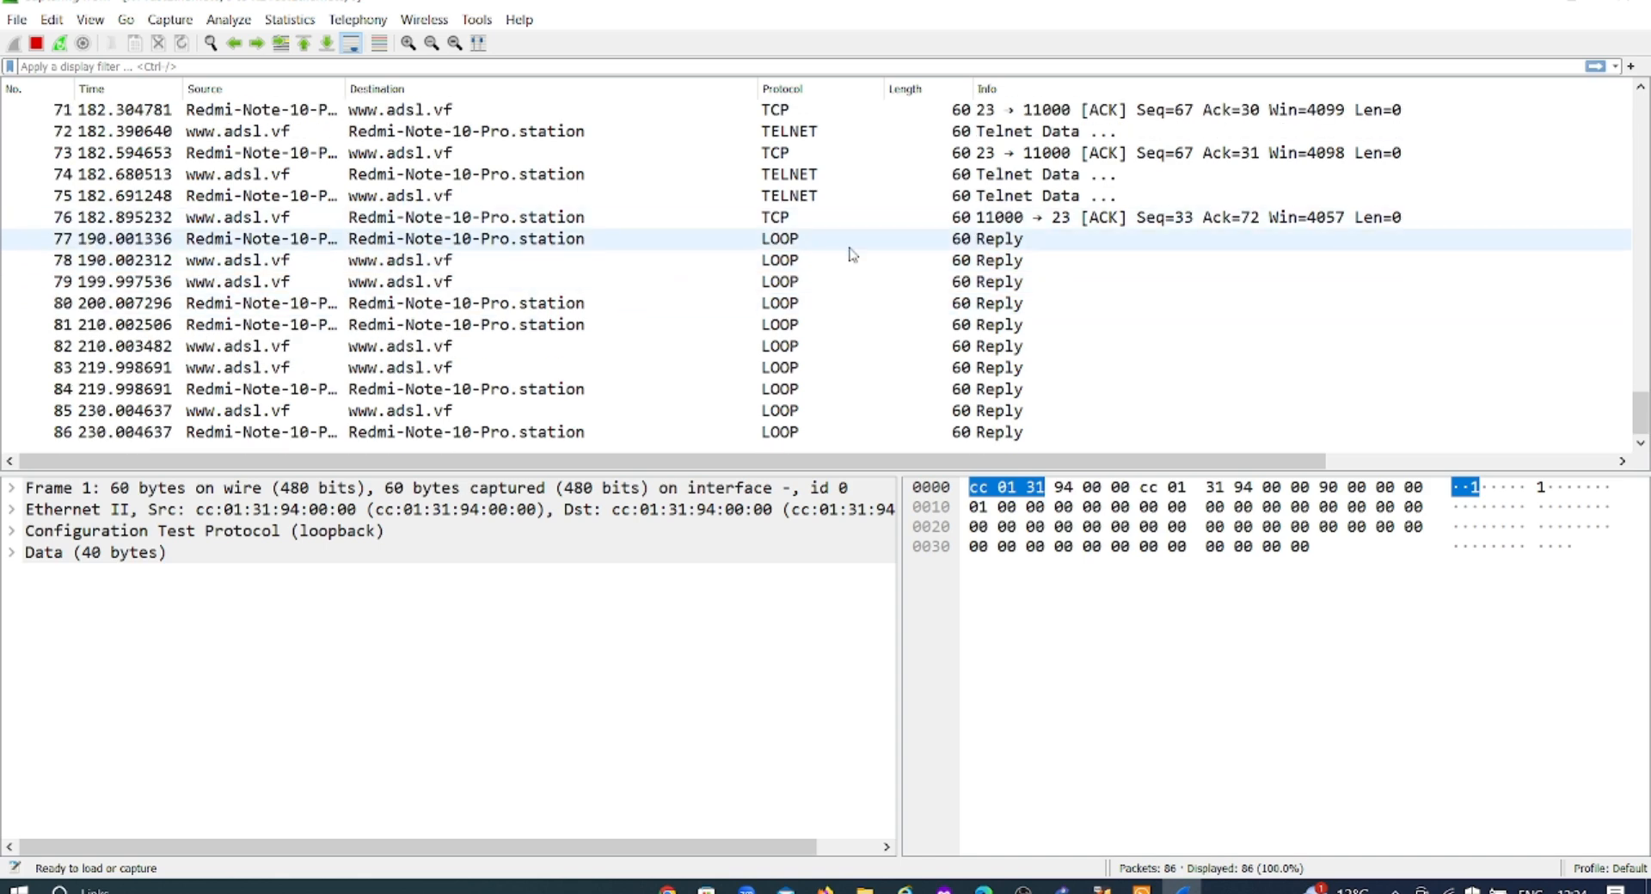
scroll(903, 284, "up", 3)
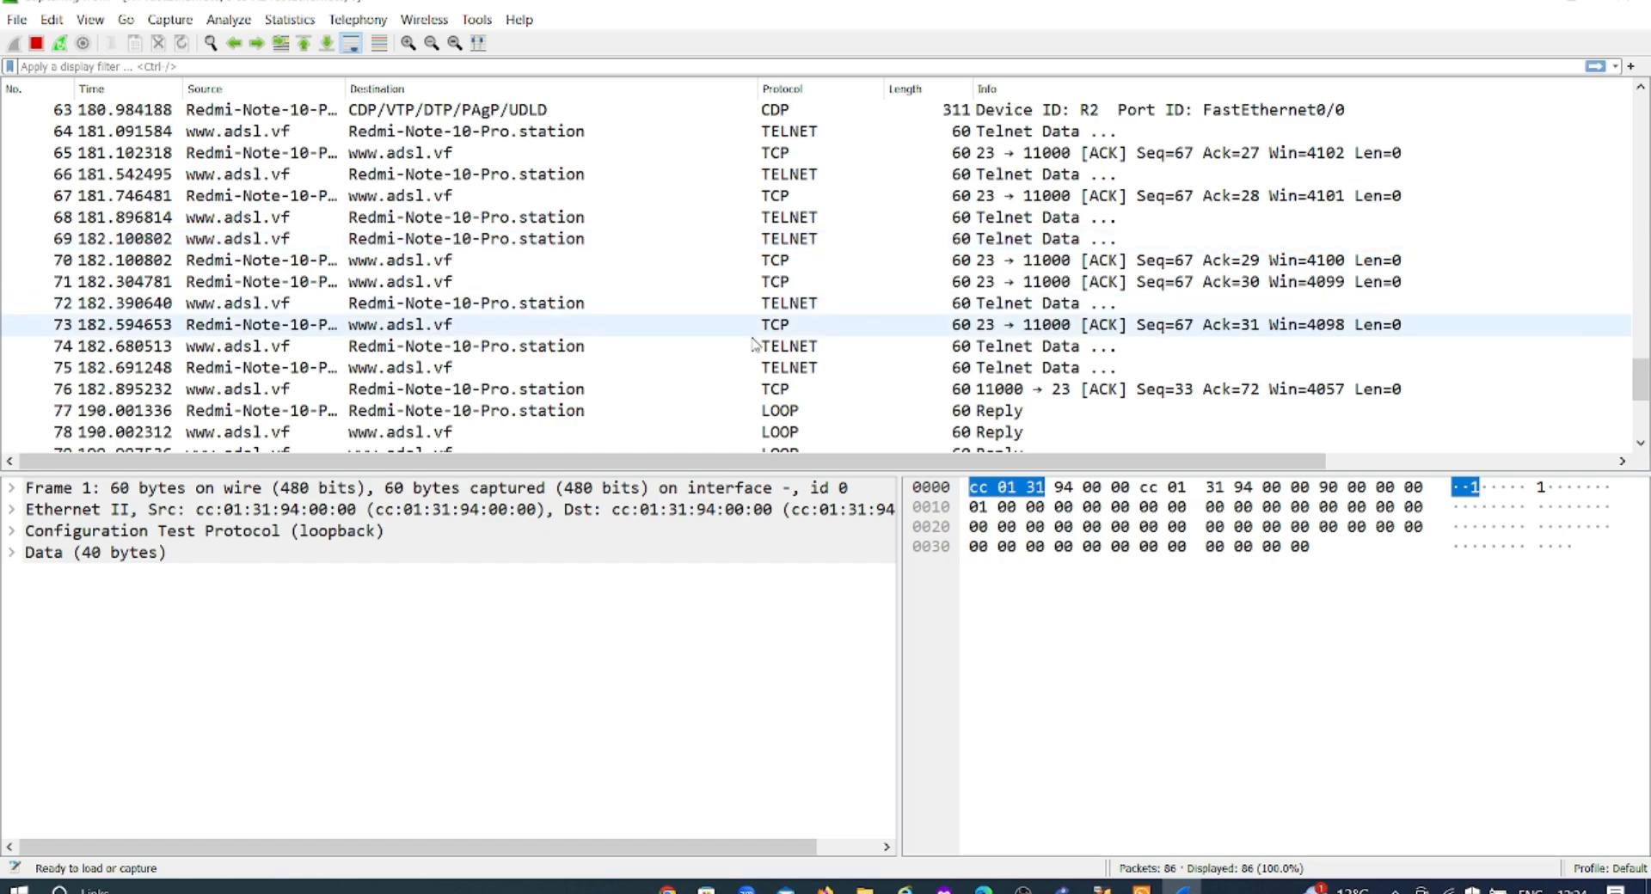
mouse_move(1235, 461)
left_mouse_down()
mouse_move(1530, 461)
mouse_move(1204, 462)
left_mouse_up()
scroll(97, 236, "up", 20)
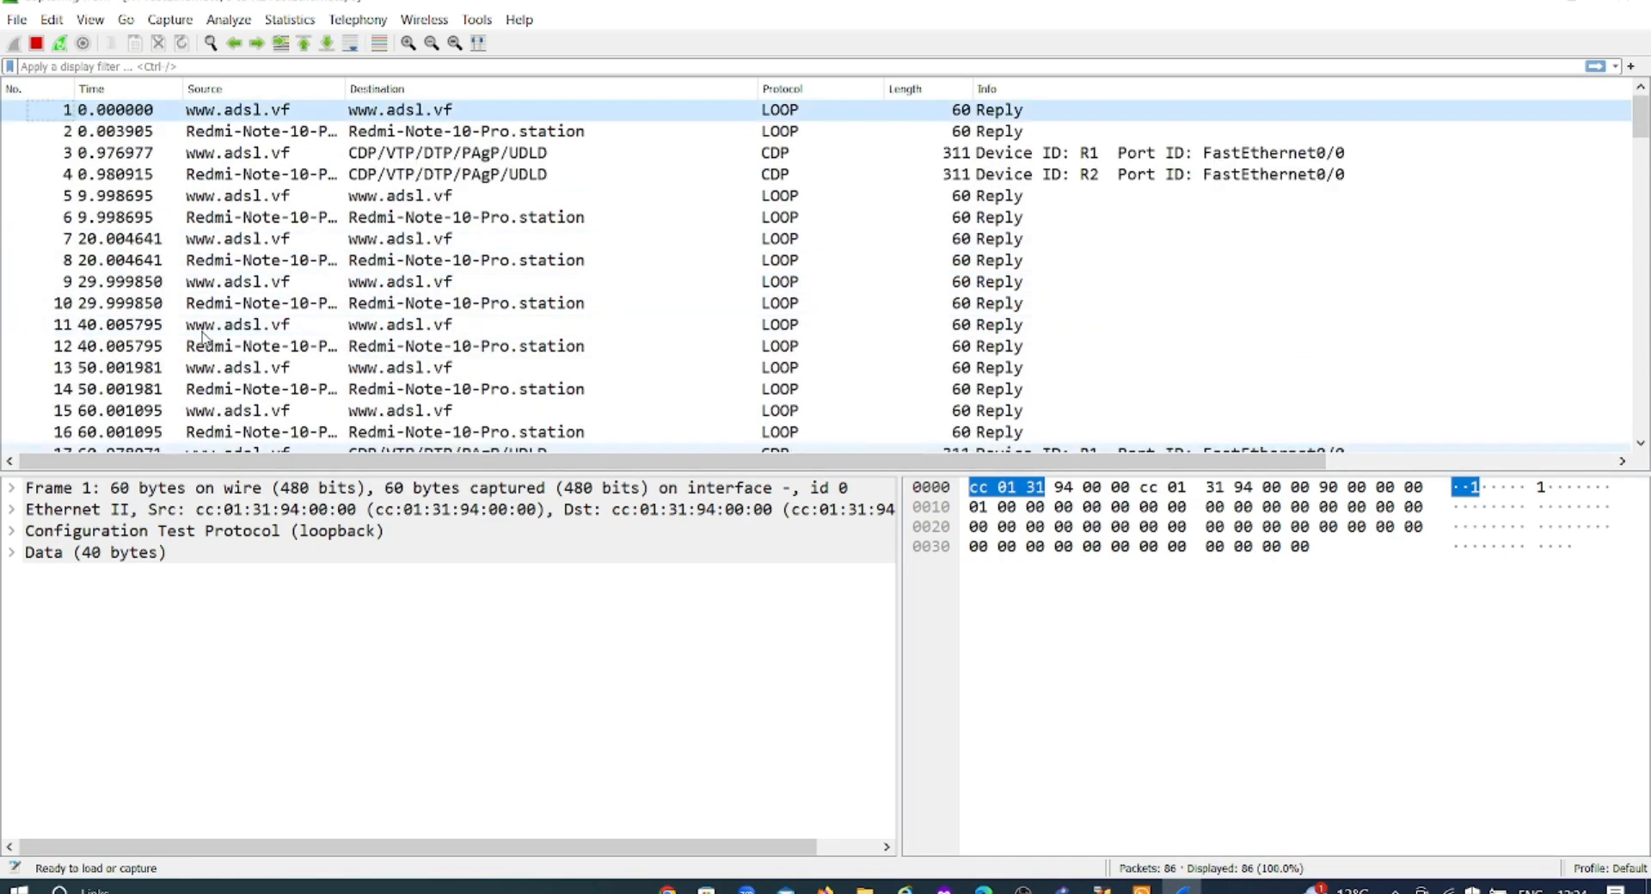
scroll(441, 314, "down", 16)
scroll(441, 314, "down", 3)
scroll(441, 314, "up", 3)
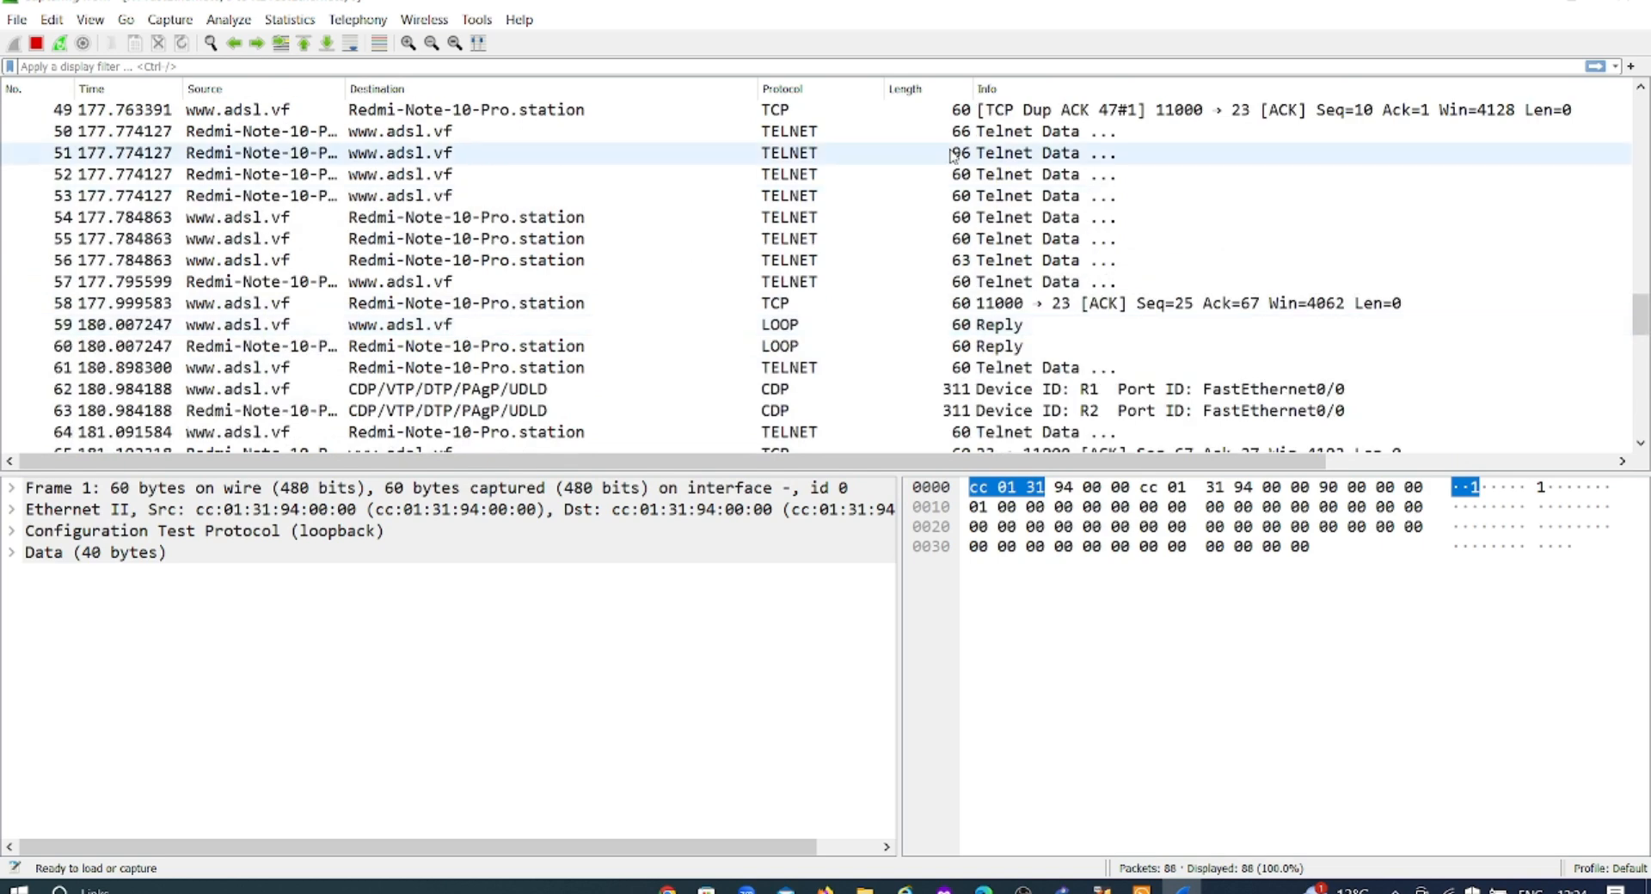
scroll(927, 292, "down", 3)
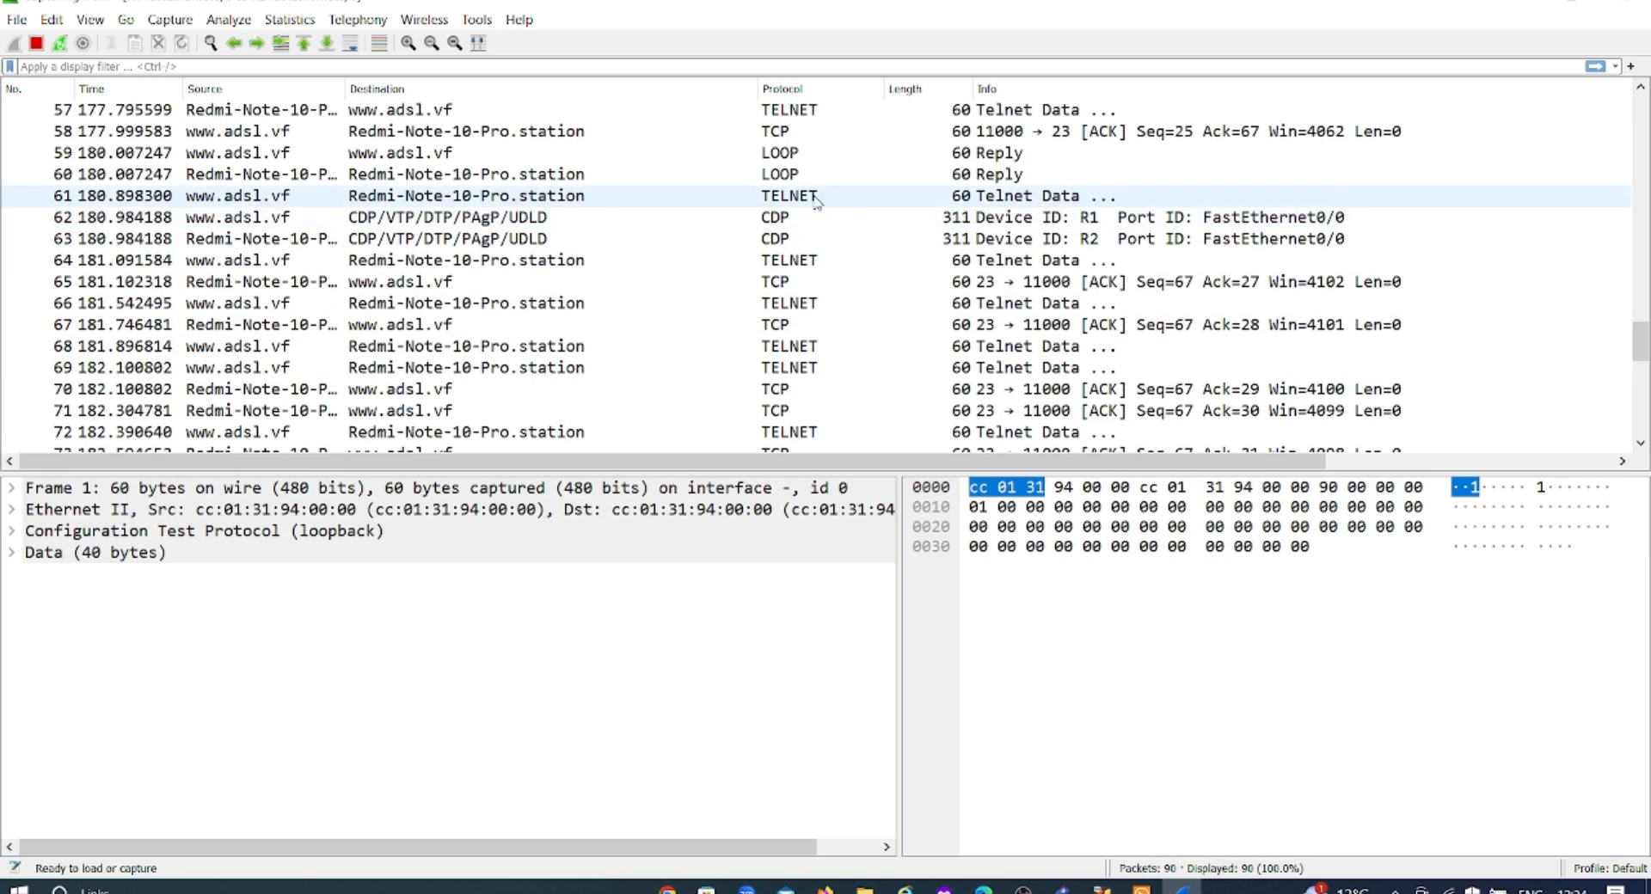
Open the TCP stream of TELNET packet 61 to inspect the captured login conversation.
left_click(474, 198)
right_click(472, 198)
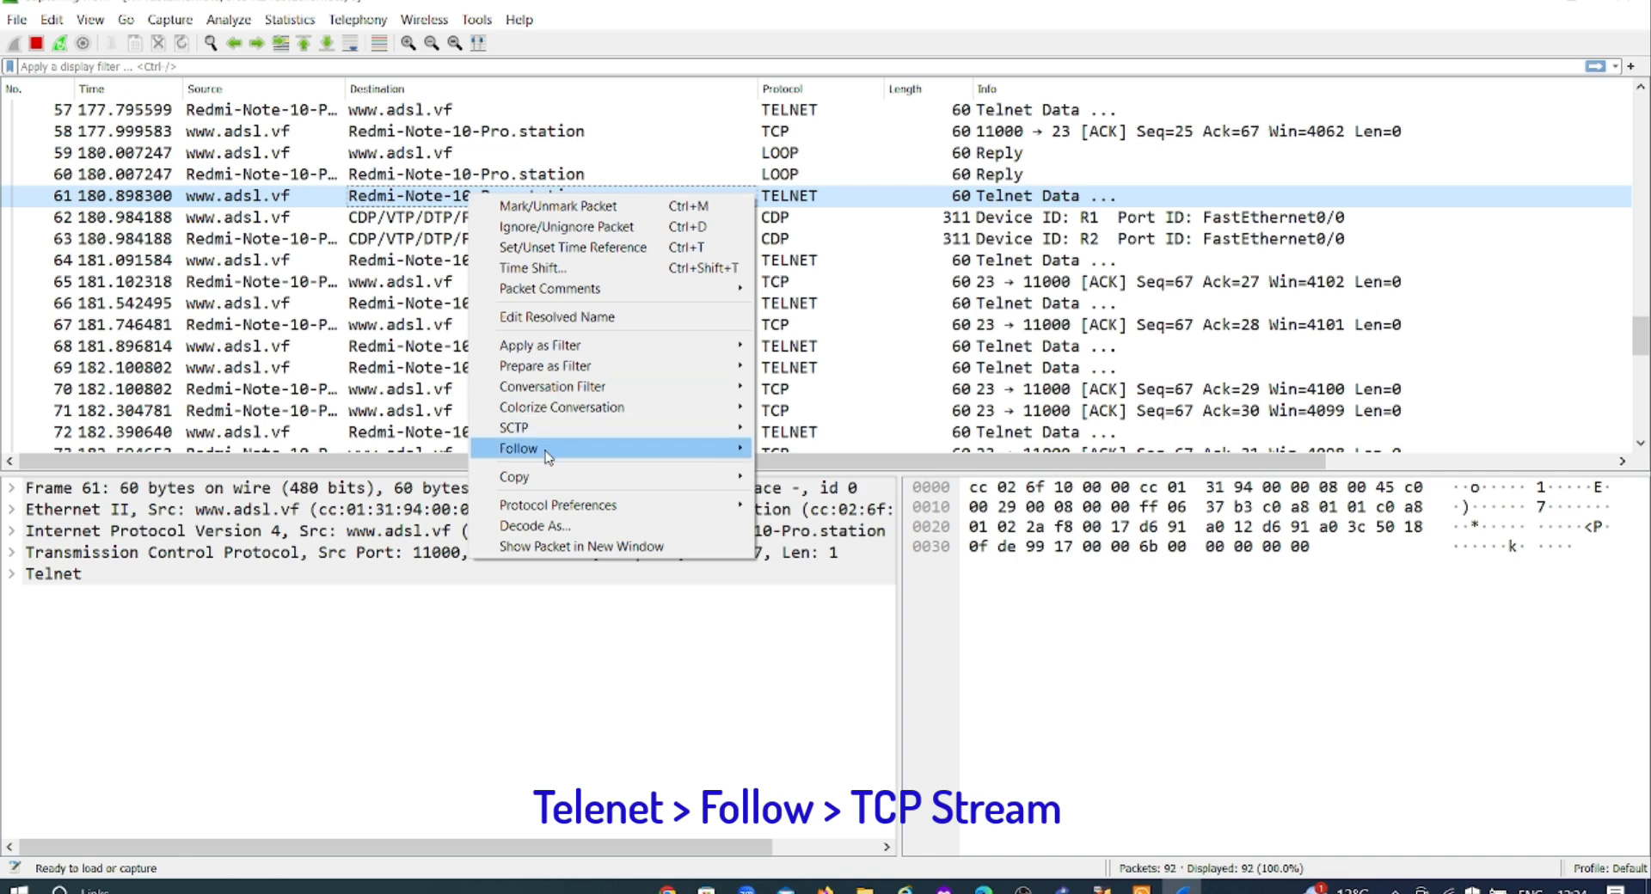
mouse_move(550, 451)
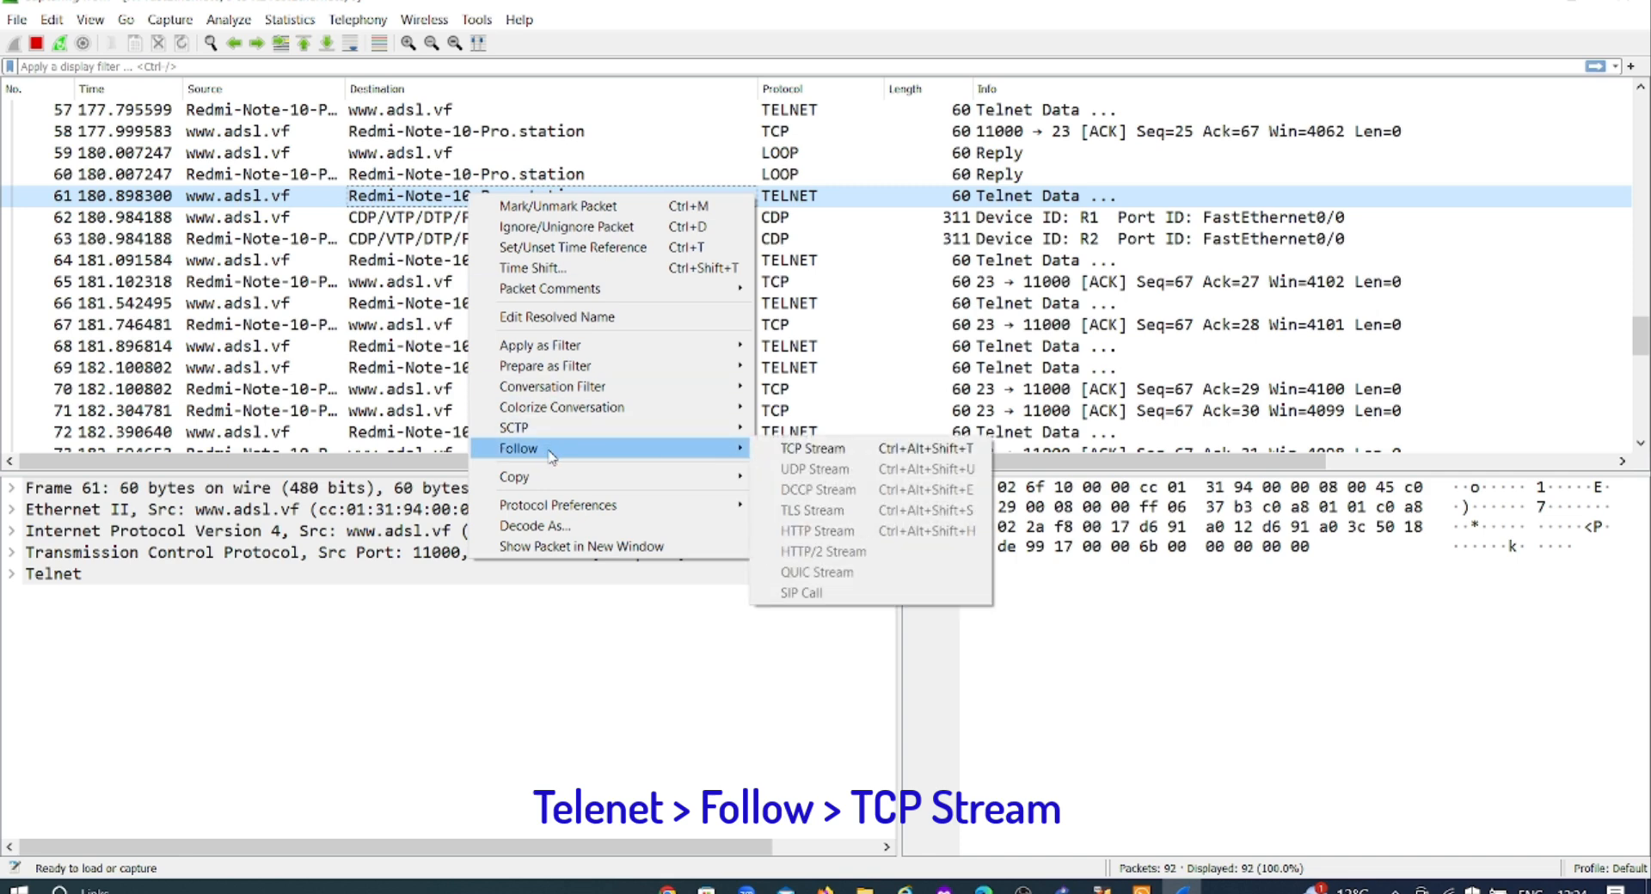
left_click(869, 454)
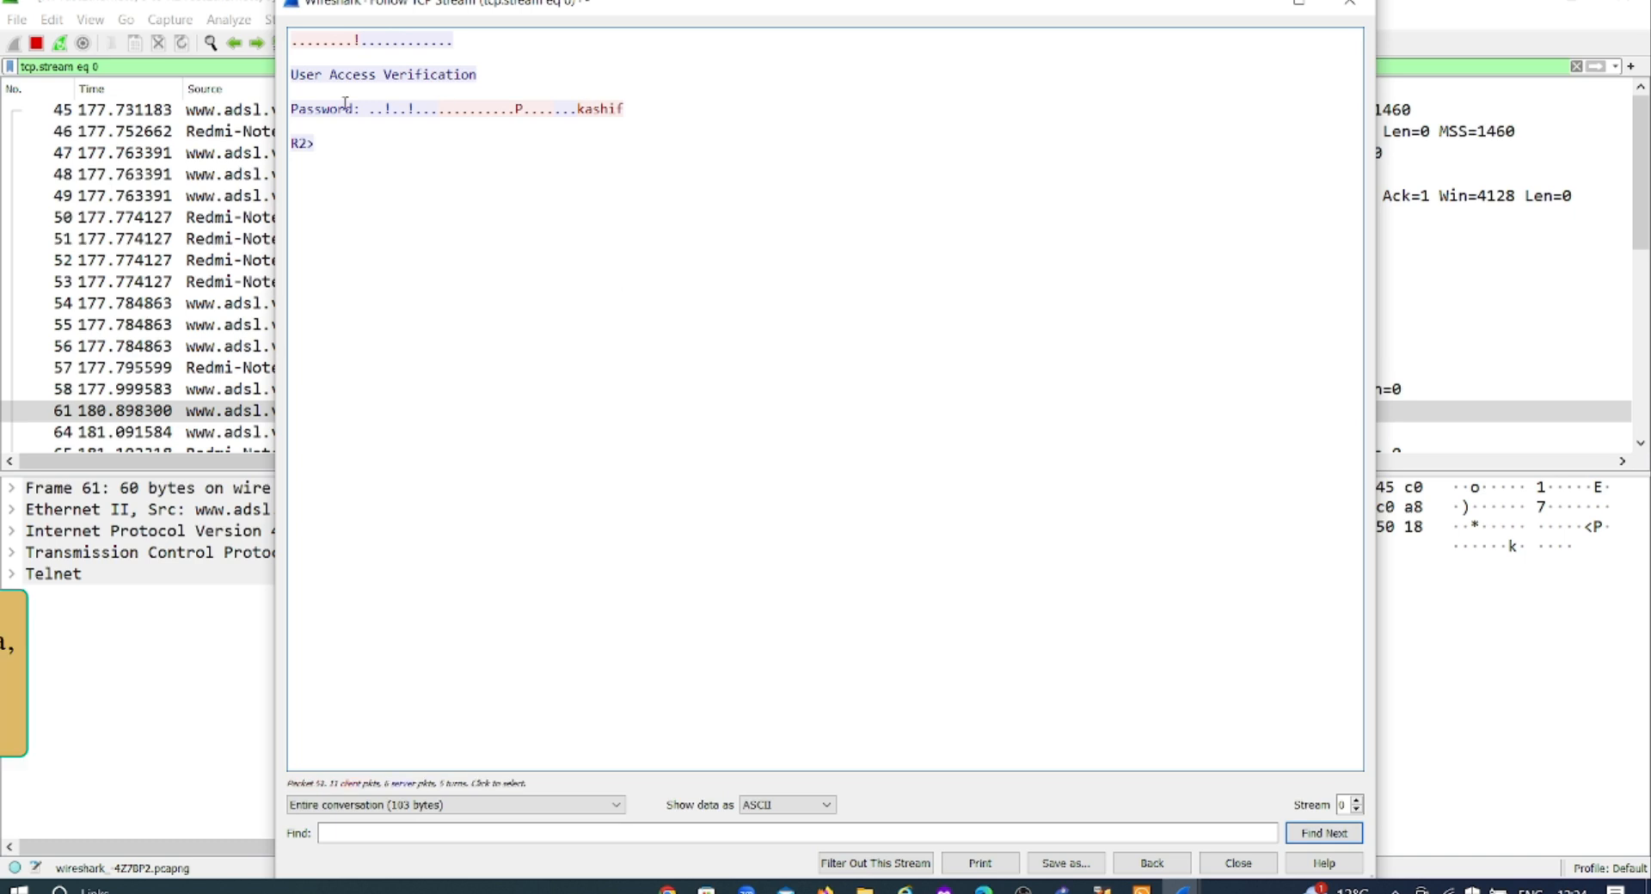
Highlight the password line in the followed Telnet stream, and select only the plain-text password at its end.
left_click_drag(634, 109, 290, 109)
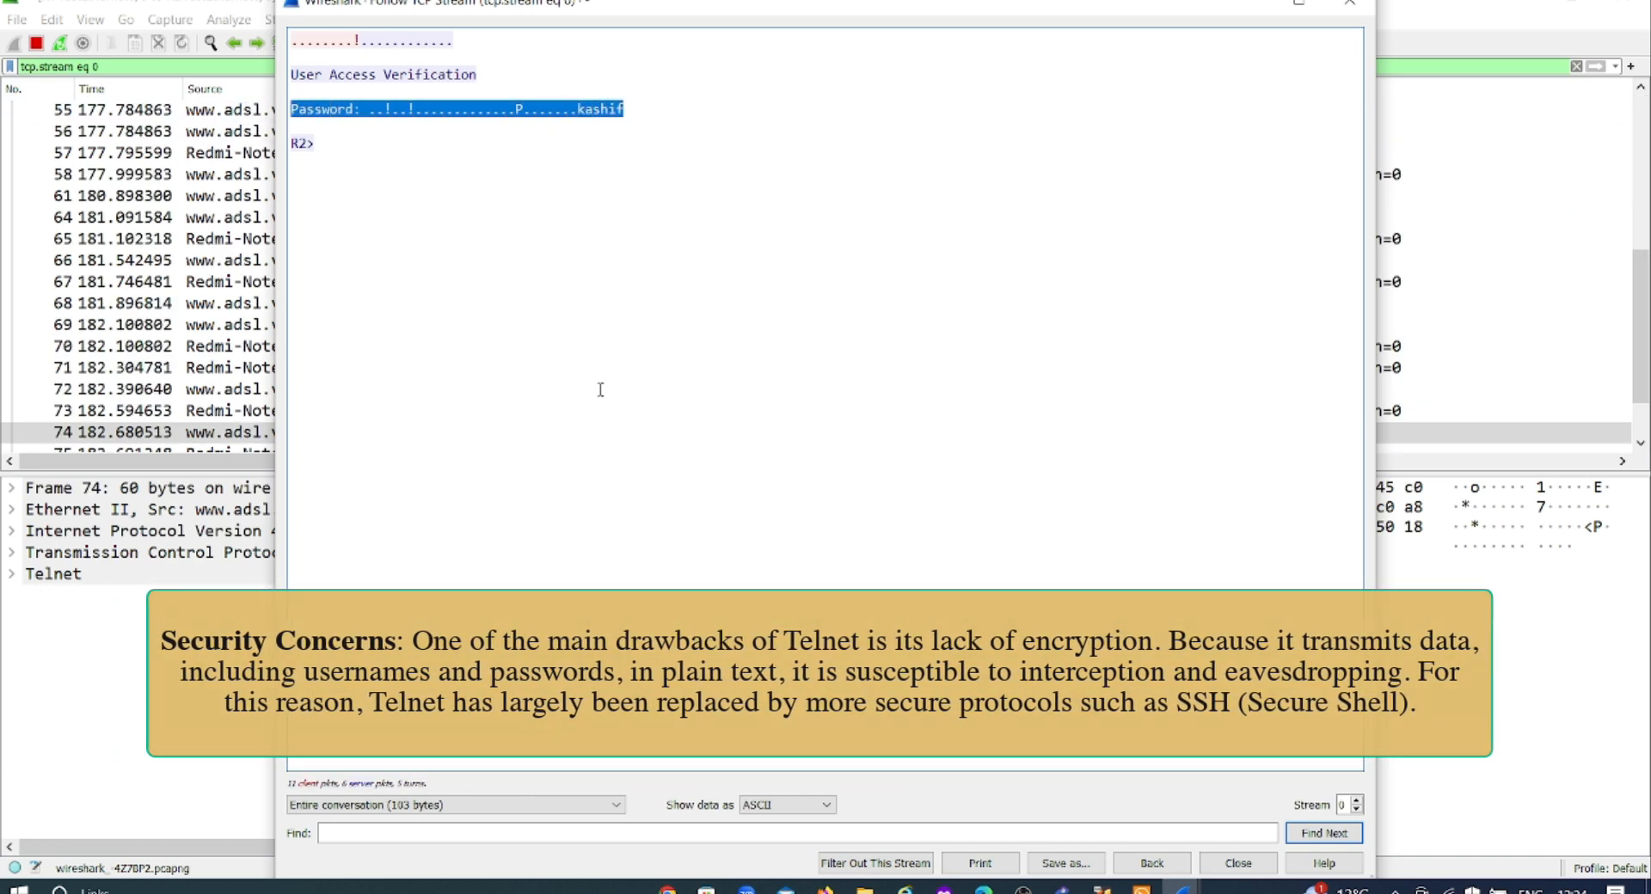
left_click(561, 200)
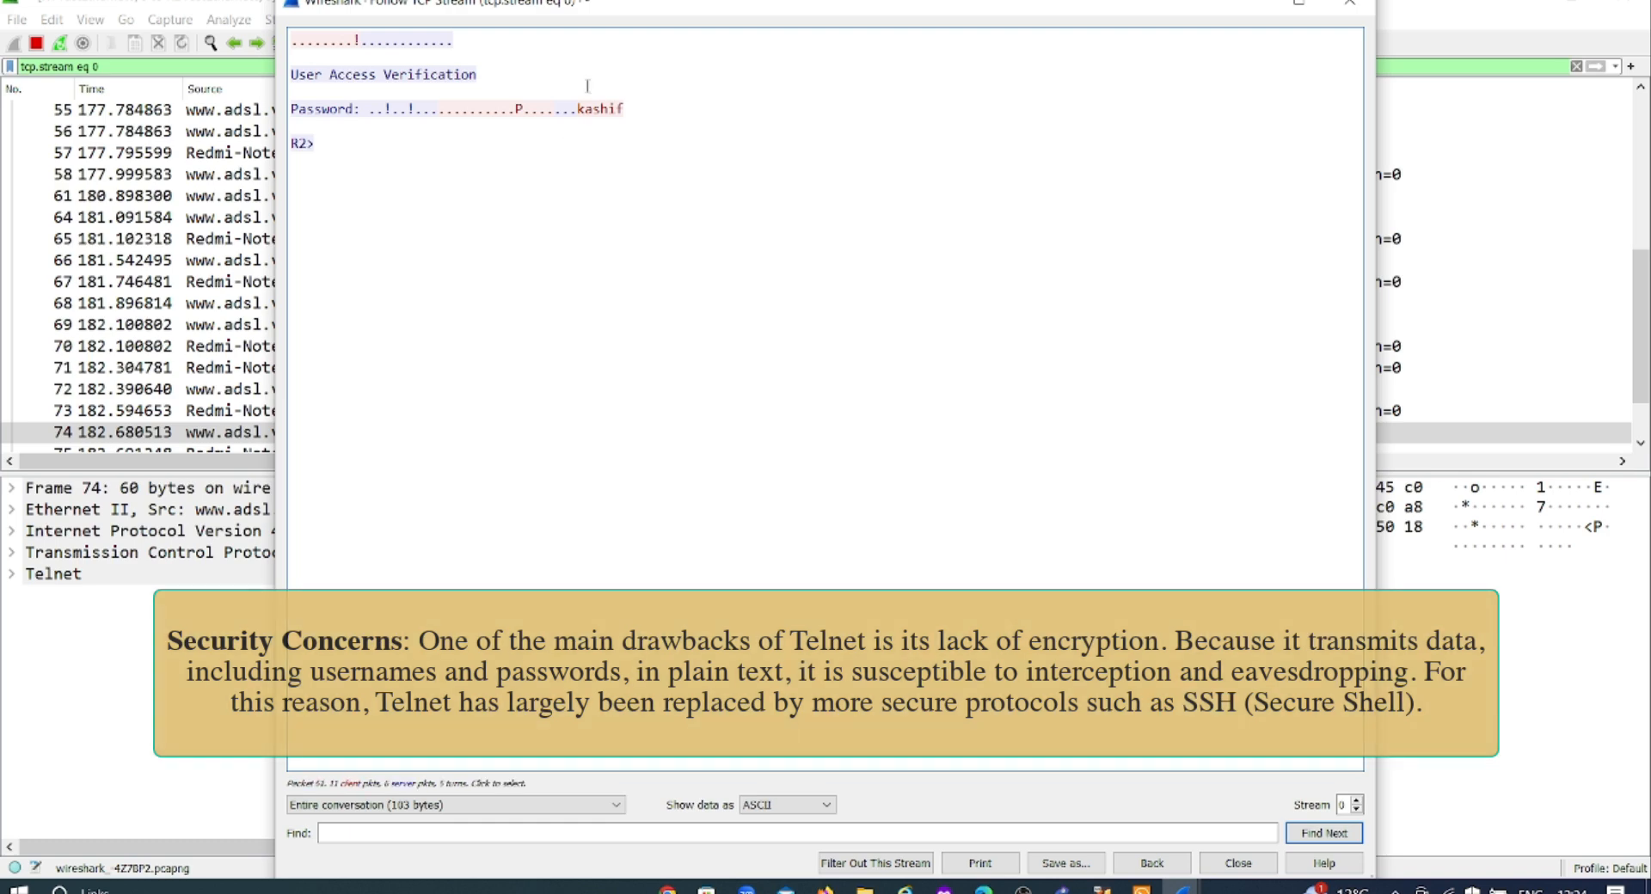
left_click_drag(579, 110, 625, 109)
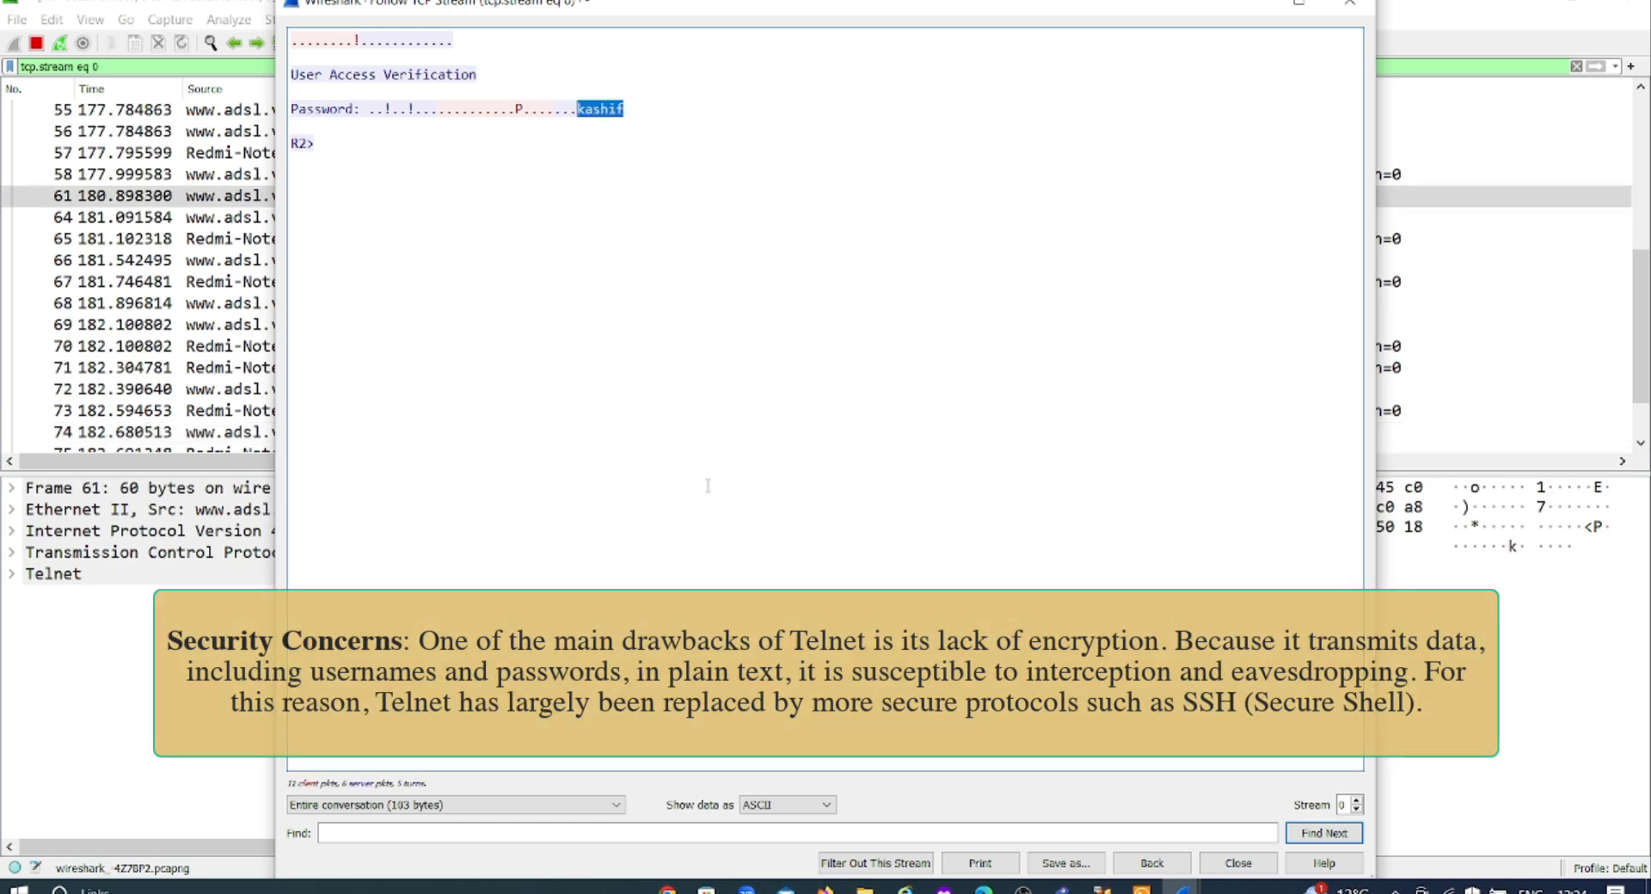
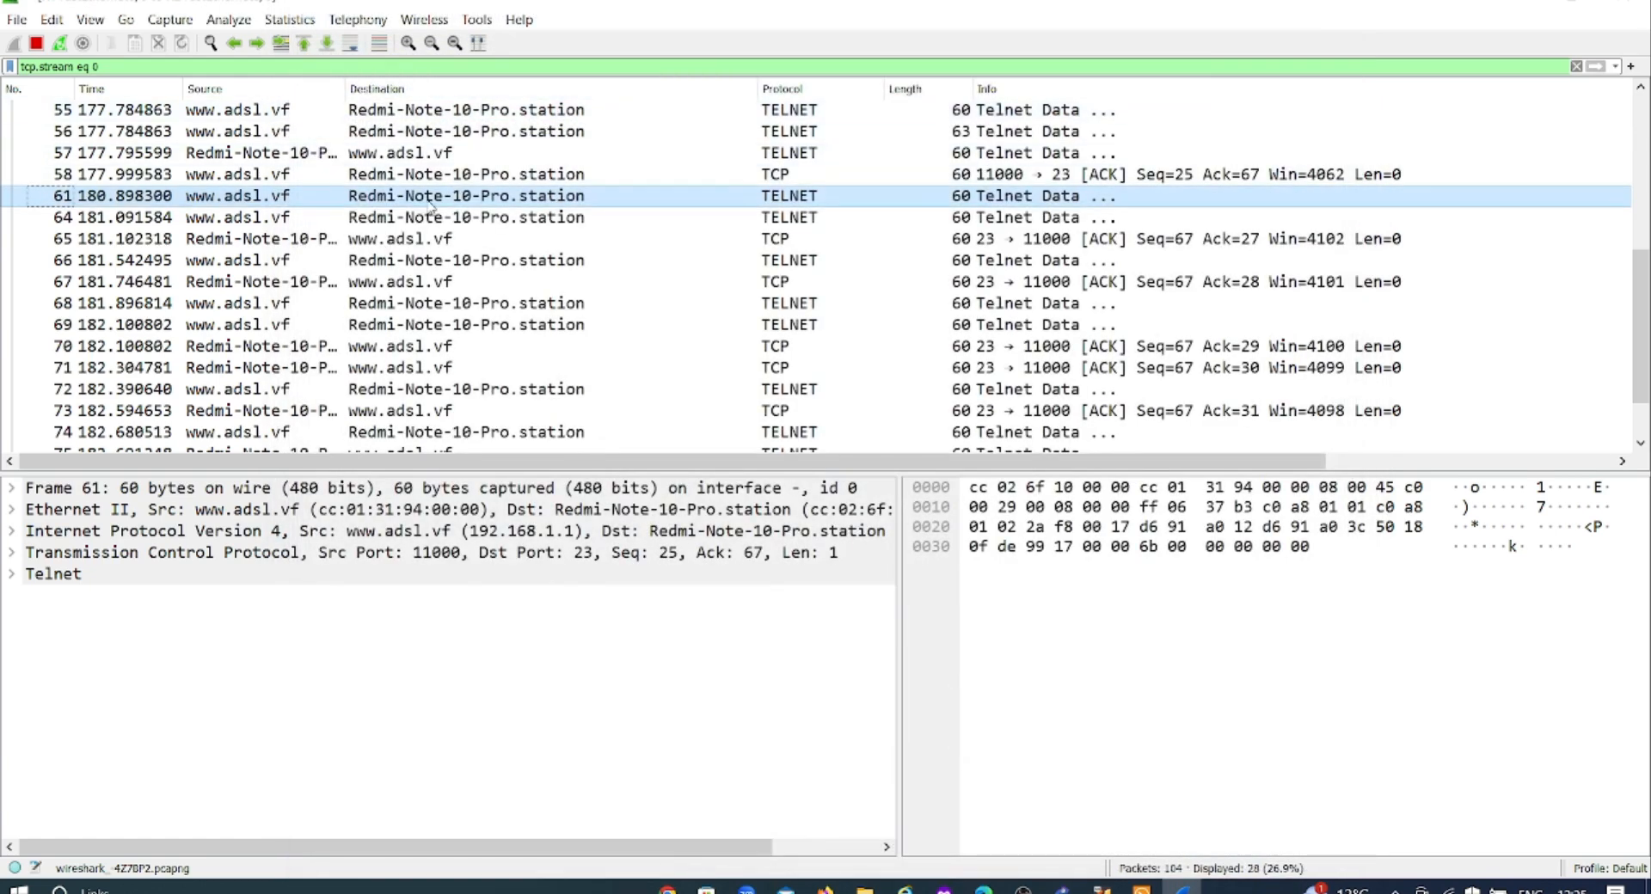
Close Wireshark, stopping the capture and quitting without saving the packets, to return to the GNS3 topology.
left_click(1627, 6)
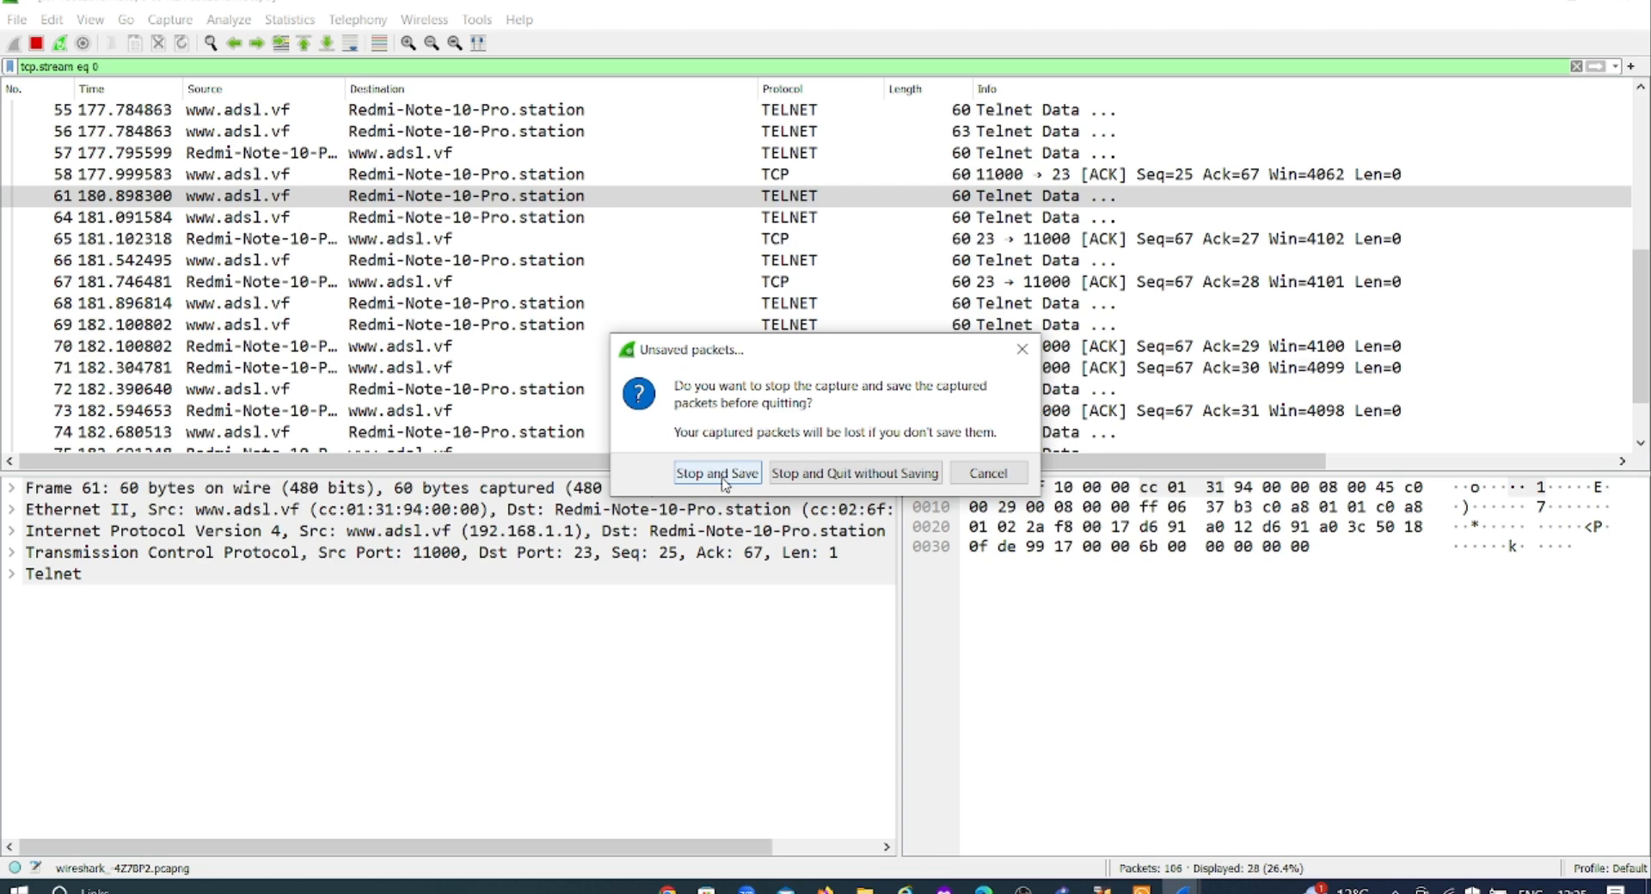
left_click(845, 487)
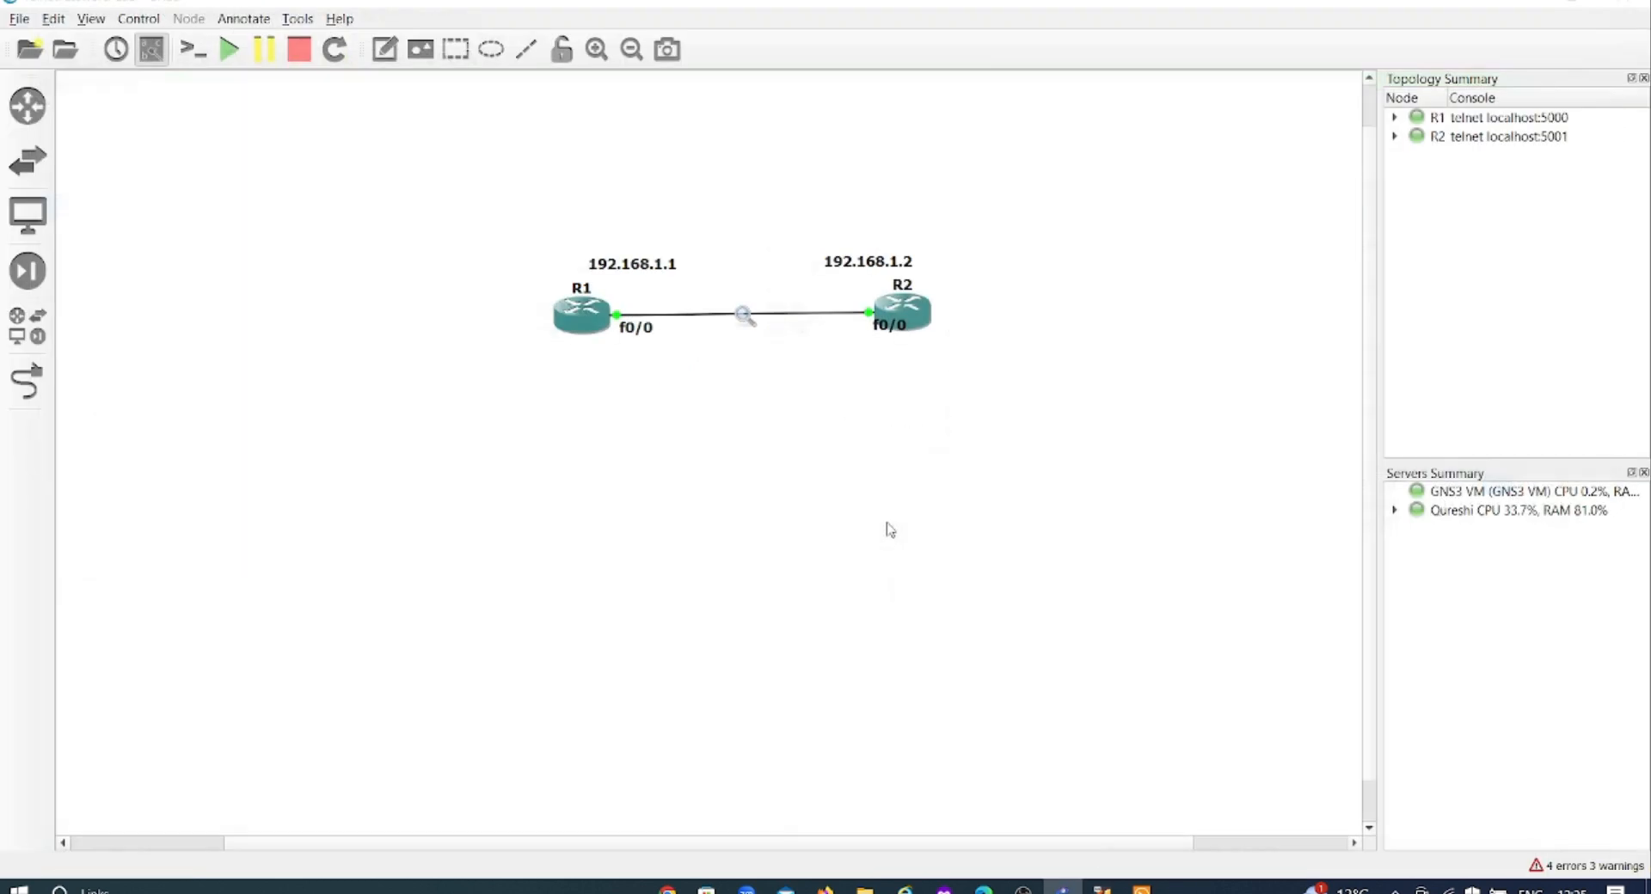